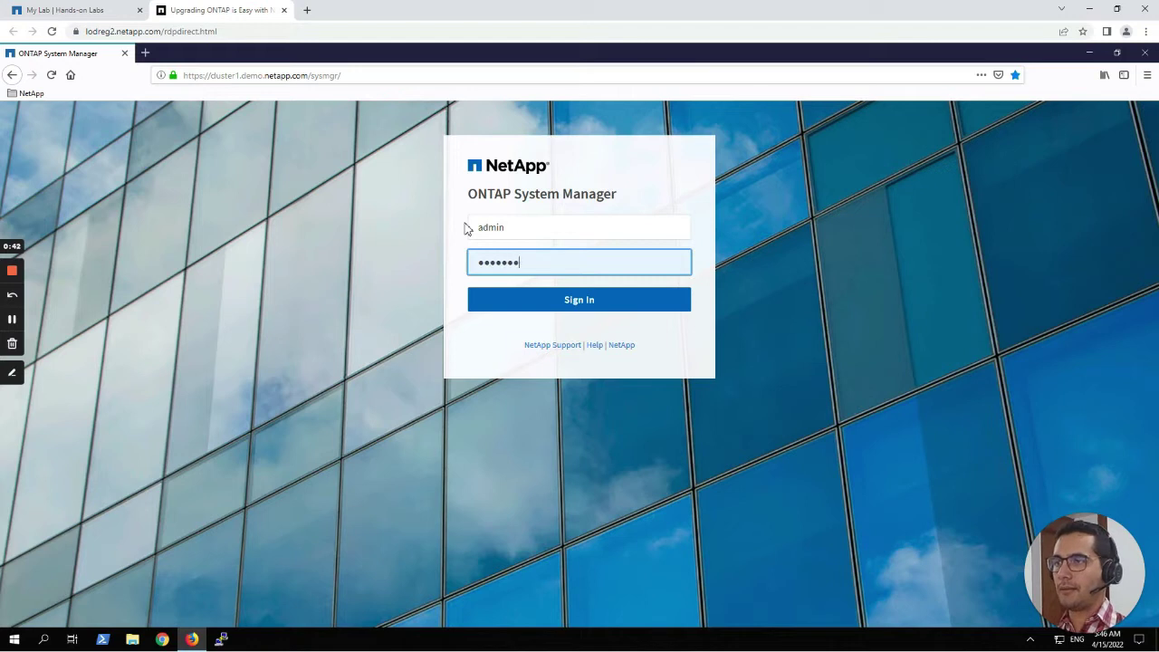
Submit the admin username and password to sign in to cluster1.
{"action": "key", "text": "Return"}
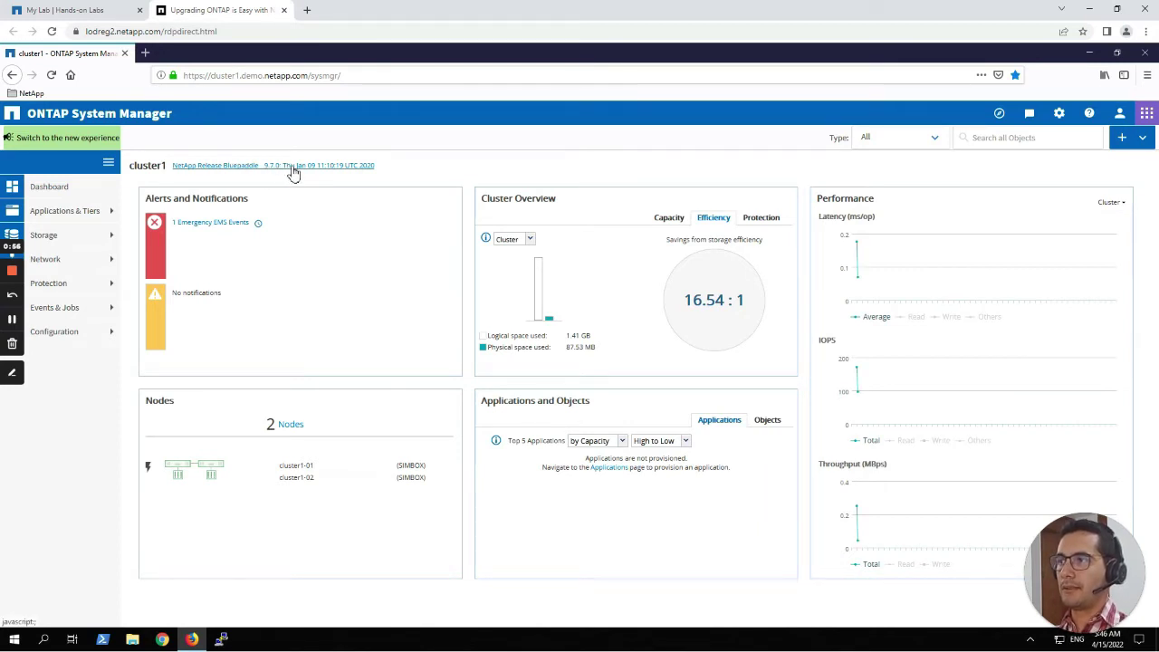
Check that the About dialog shows NetApp Release Bluepaddle 9.7.0, then close it.
{"action": "left_click", "coordinate": [1095, 121]}
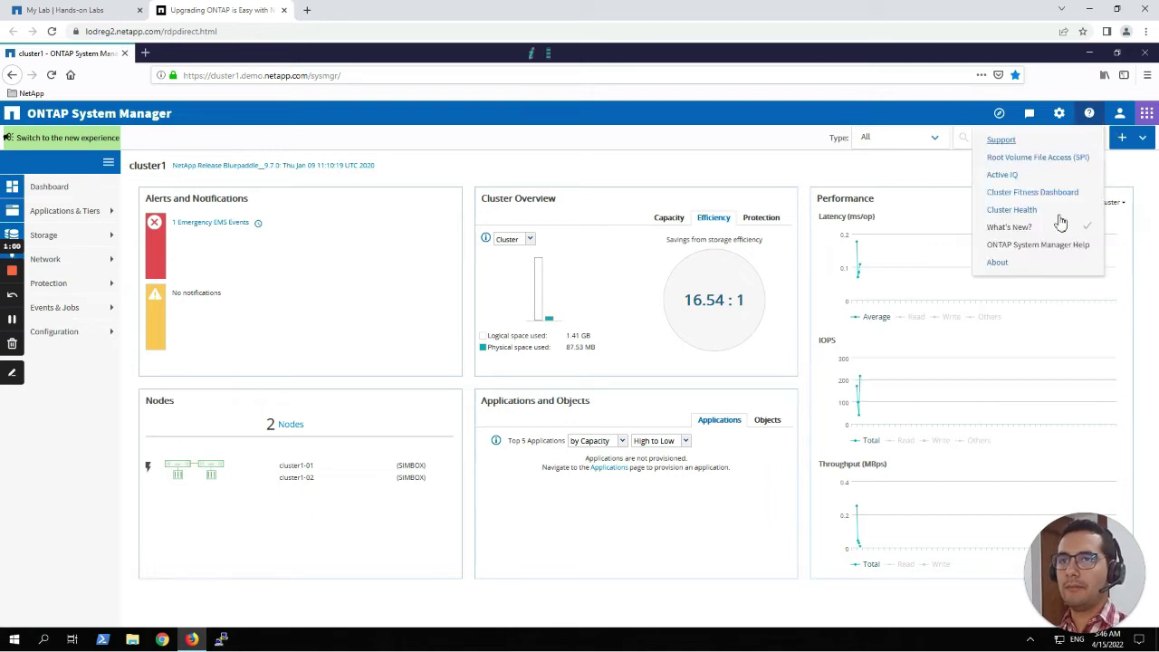
{"action": "left_click", "coordinate": [998, 262]}
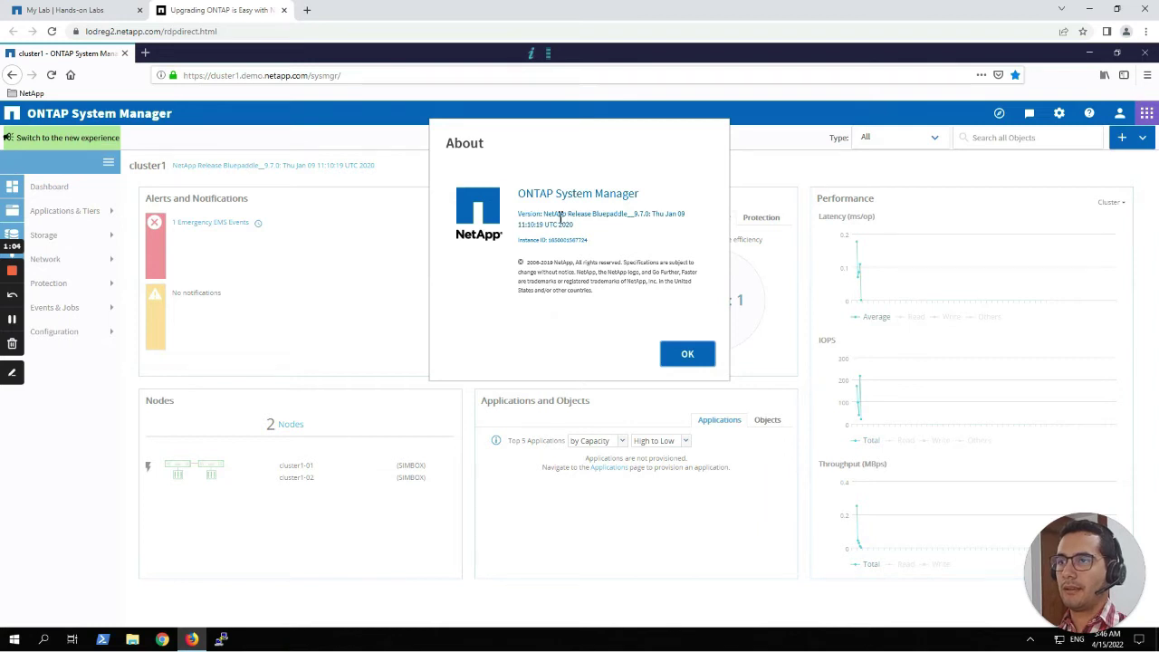
{"action": "left_click_drag", "start_coordinate": [543, 217], "coordinate": [688, 220]}
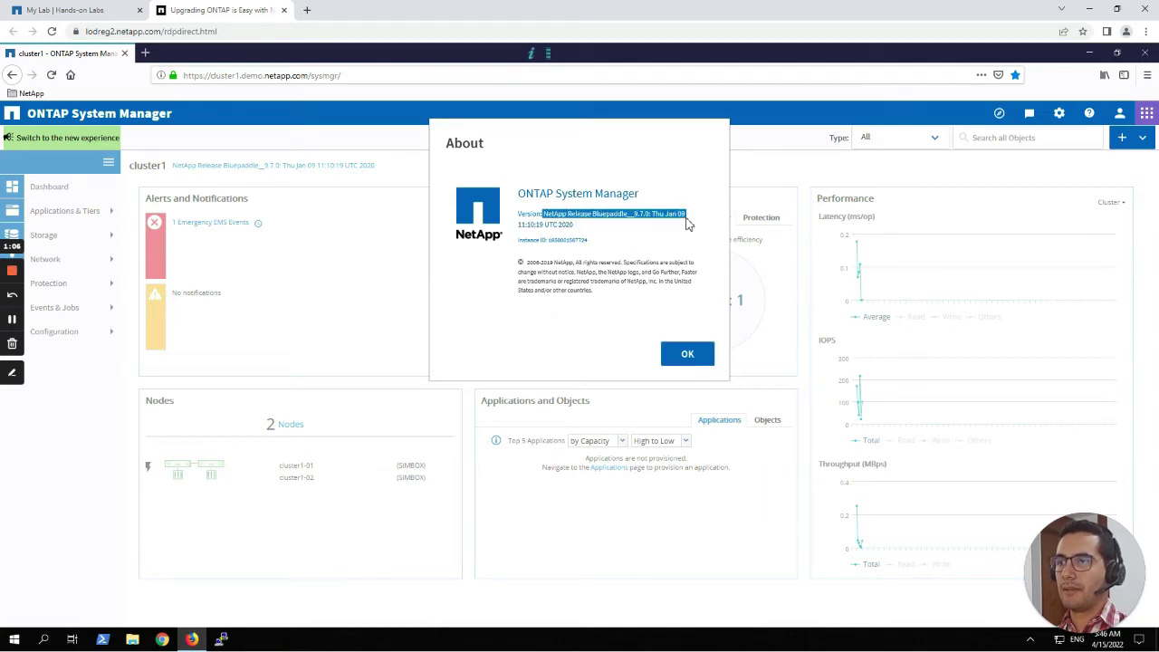
{"action": "left_click", "coordinate": [688, 354]}
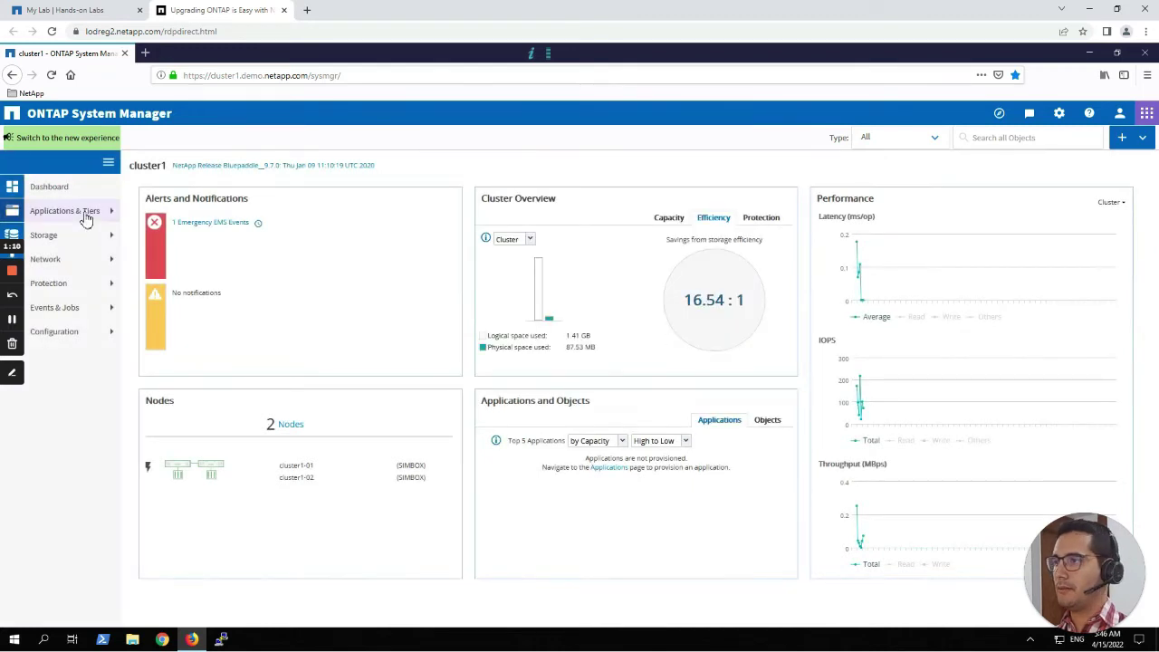
Open cluster1's Cluster Update page and its guide on preparing for an update.
{"action": "left_click", "coordinate": [206, 166]}
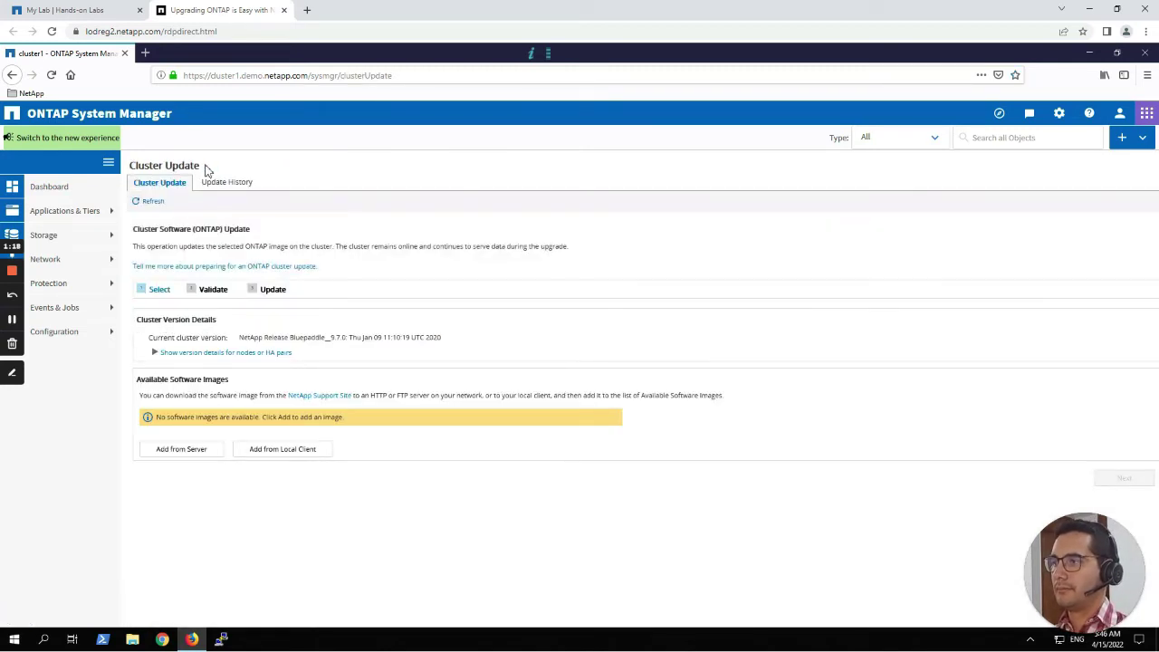
{"action": "left_click", "coordinate": [296, 267]}
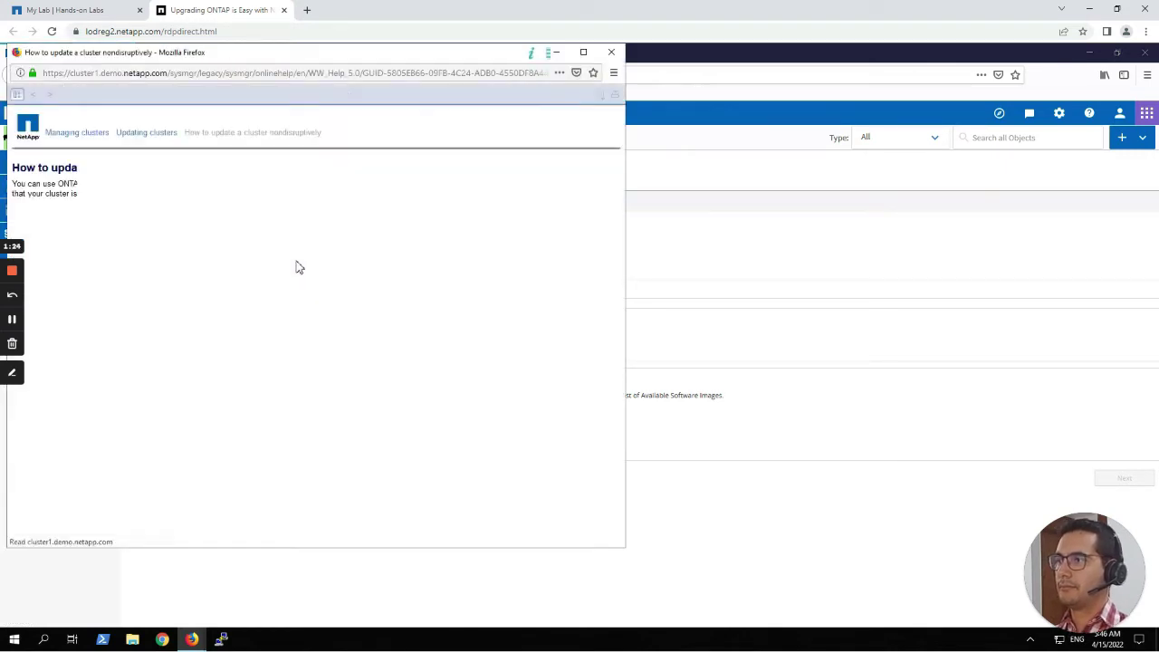
{"action": "left_click_drag", "start_coordinate": [344, 61], "coordinate": [544, 69]}
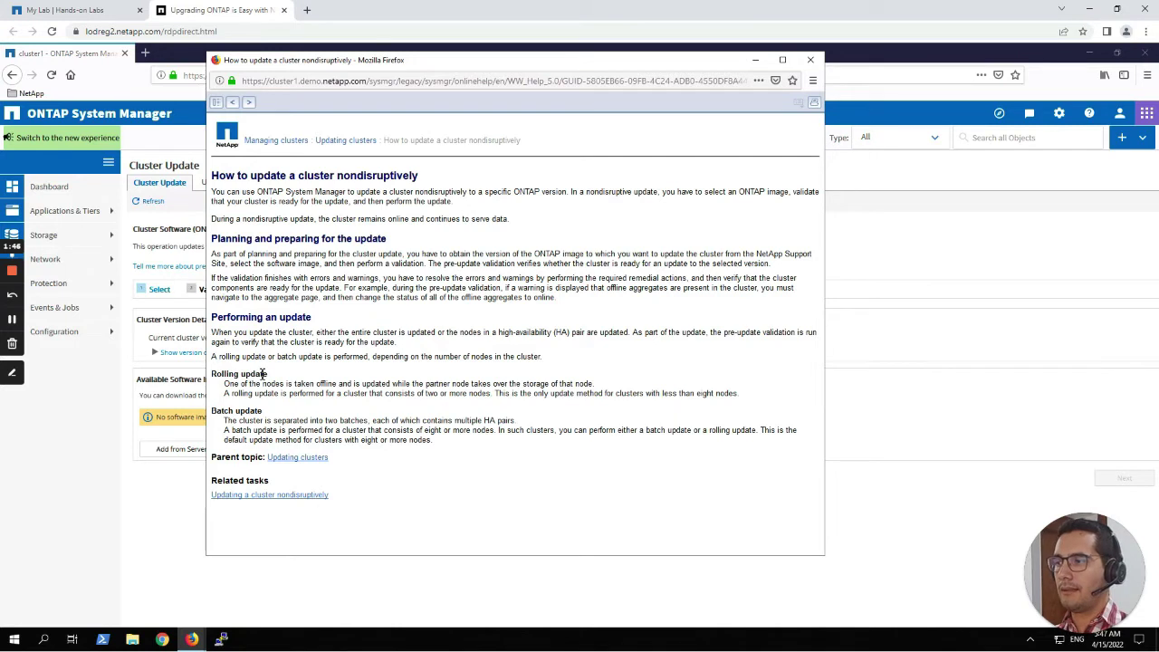
Read the guide's Rolling and Batch update sections, noting eight-or-more-node clusters, then close it.
{"action": "triple_click", "coordinate": [225, 376]}
{"action": "left_click", "coordinate": [227, 414]}
{"action": "triple_click", "coordinate": [227, 414]}
{"action": "left_click", "coordinate": [272, 392]}
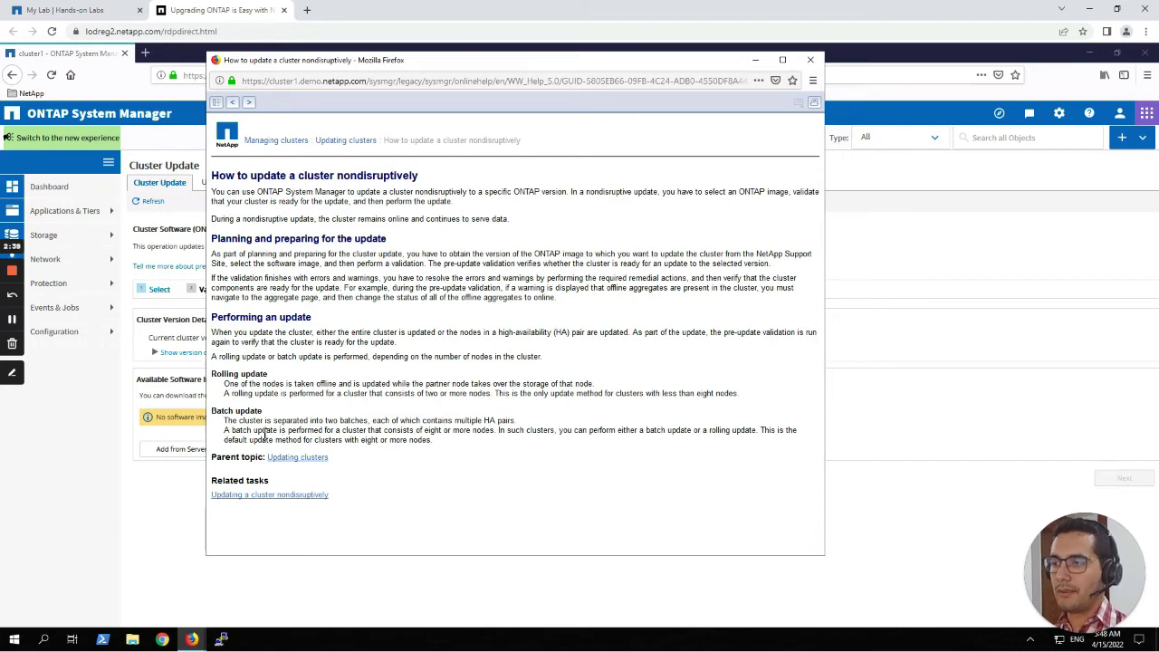
{"action": "left_click_drag", "start_coordinate": [313, 440], "coordinate": [432, 441]}
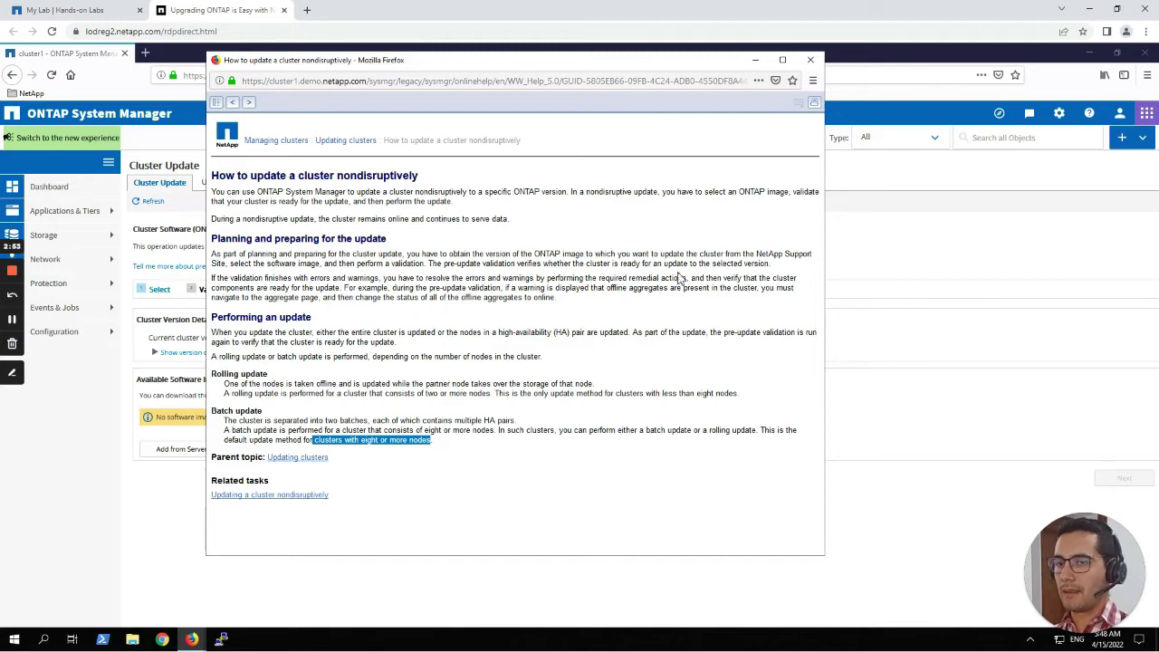
{"action": "left_click", "coordinate": [812, 60]}
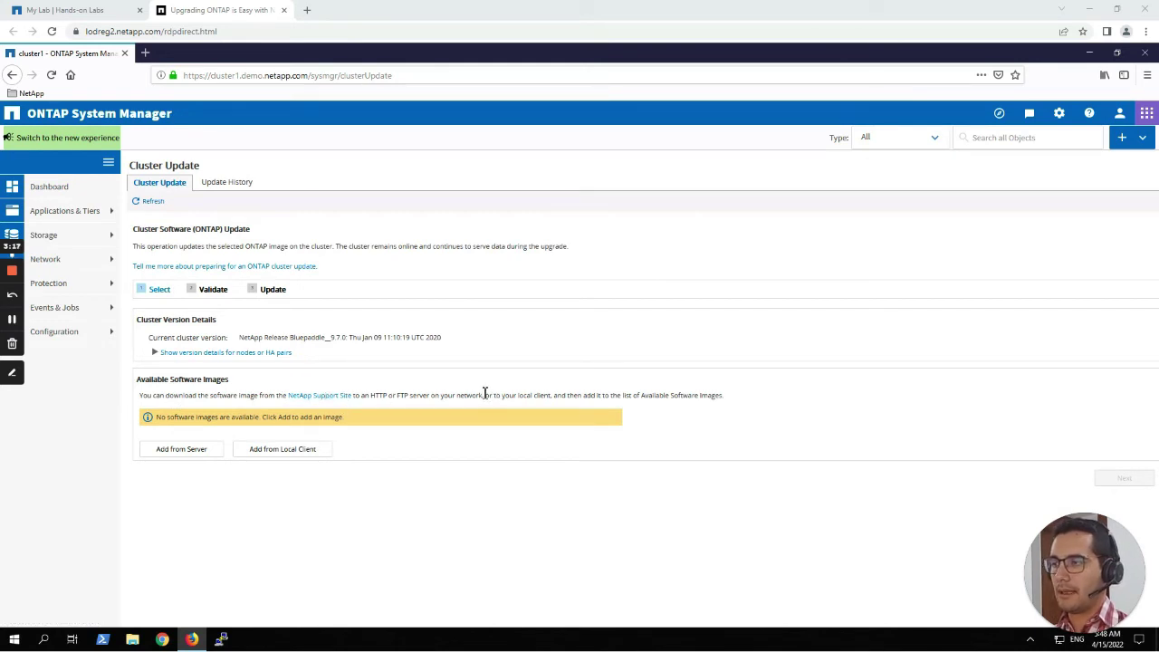
{"action": "left_click", "coordinate": [181, 449]}
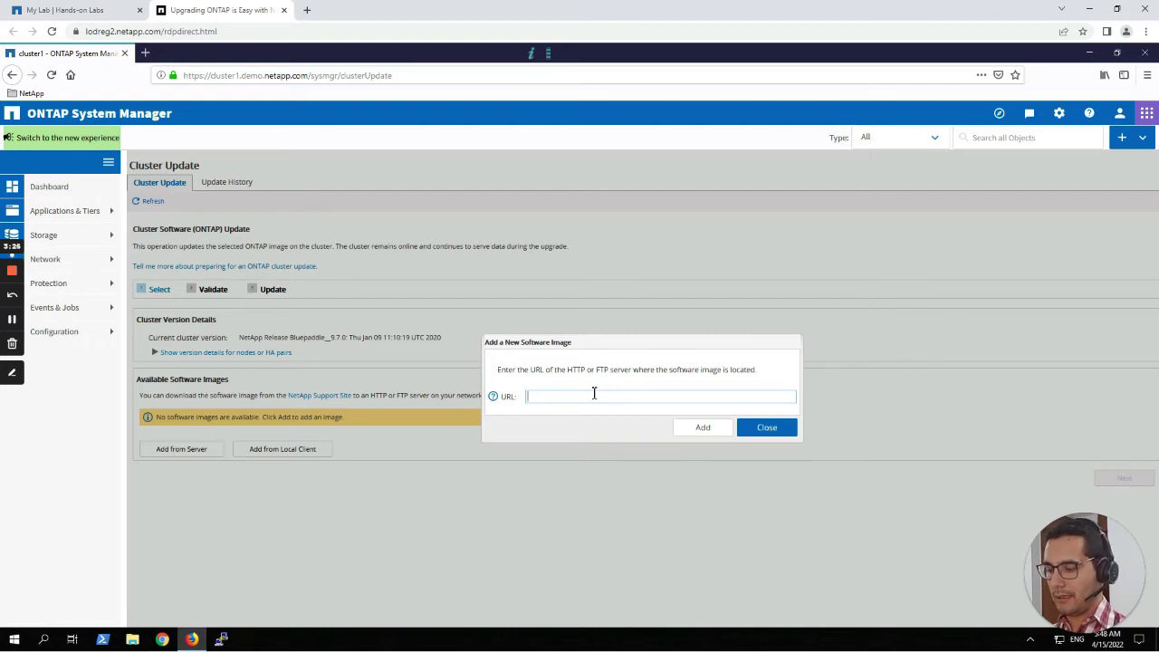
{"action": "type", "text": "http://webserver.demo.netapp.com/ONTAP/9.9.1aff_sim/image.tgz"}
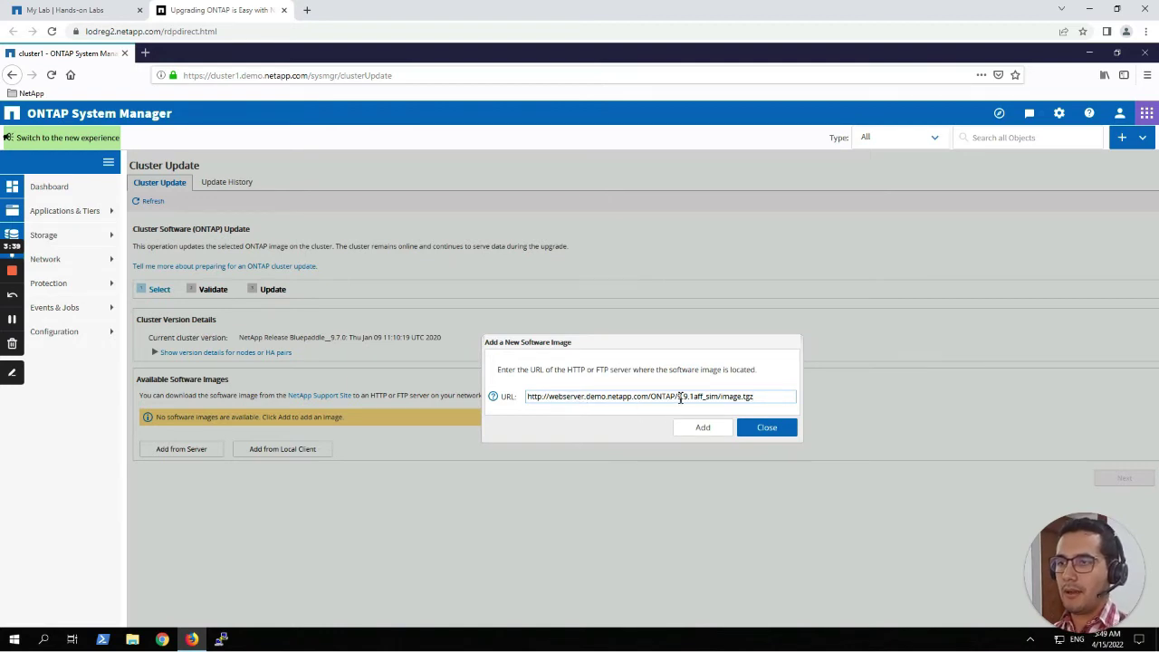
{"action": "left_click_drag", "start_coordinate": [678, 399], "coordinate": [692, 398]}
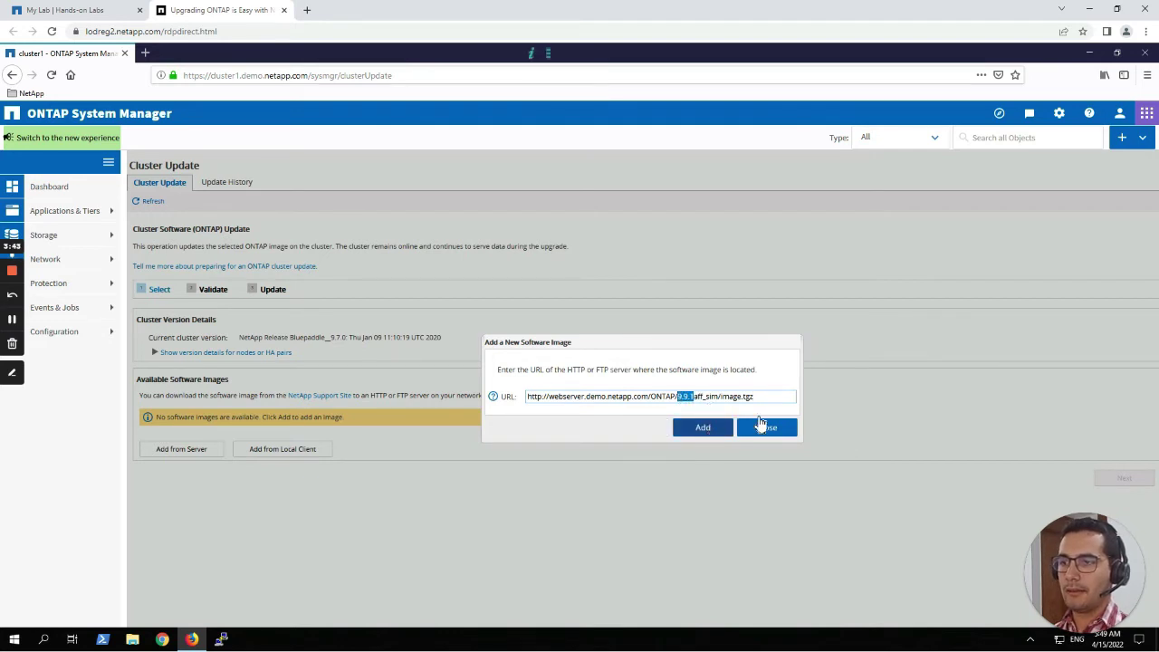
{"action": "left_click", "coordinate": [712, 431]}
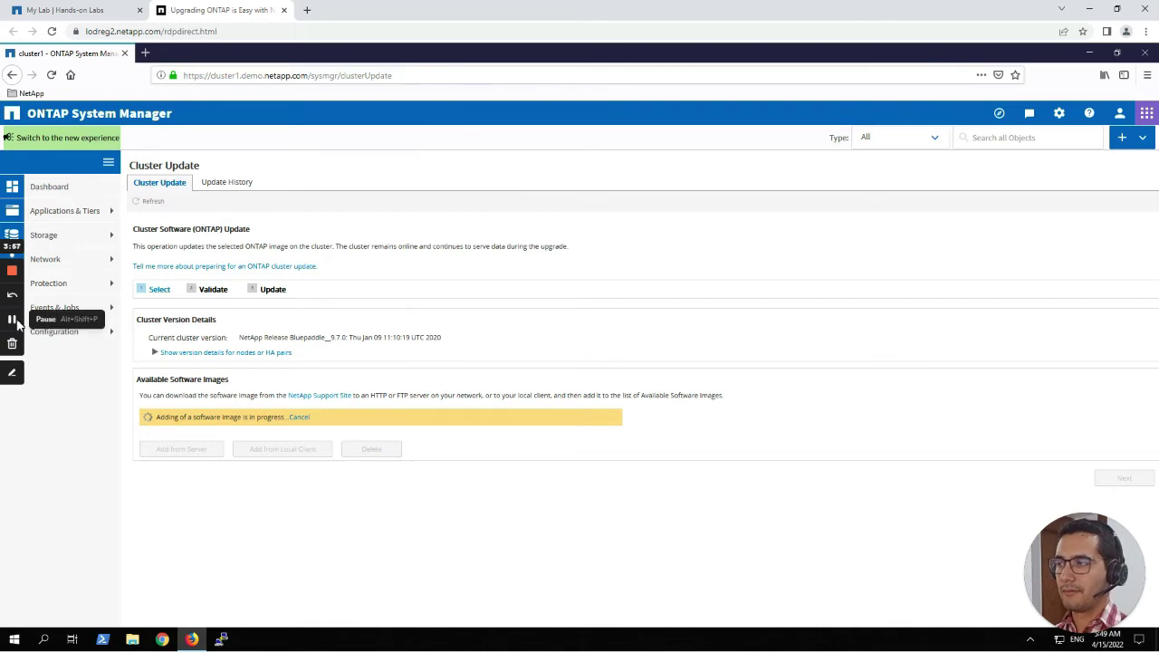
Keep the Cloudwalker_9.9.1 image selected and advance to the Validate step.
{"action": "left_click", "coordinate": [12, 319]}
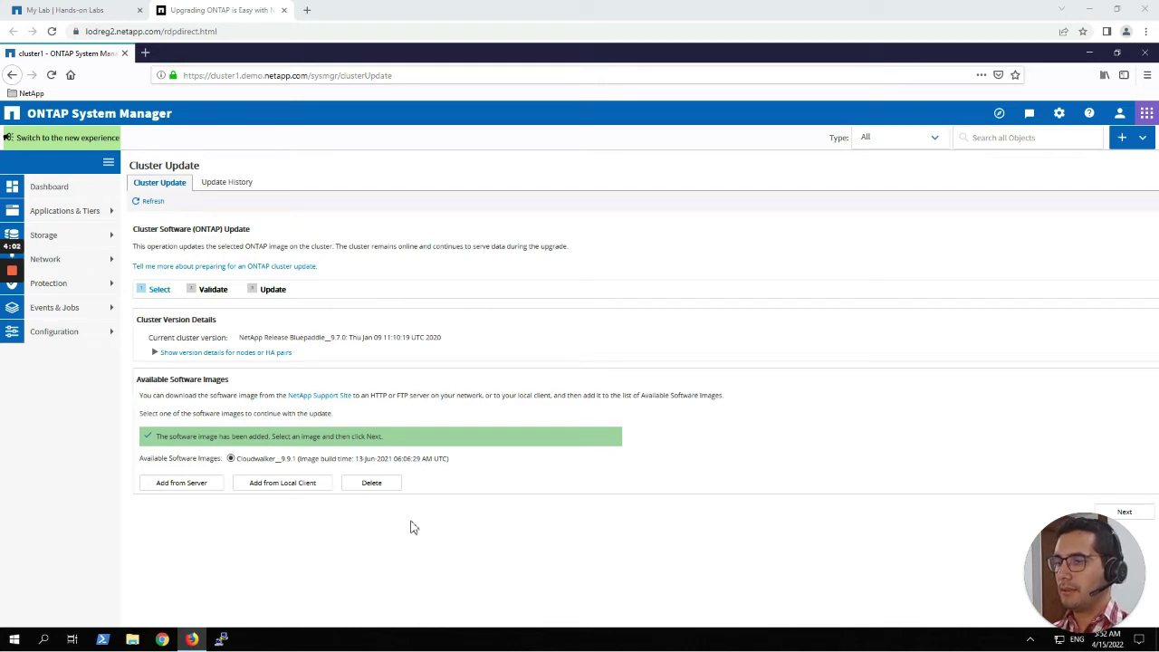
{"action": "left_click", "coordinate": [1126, 513]}
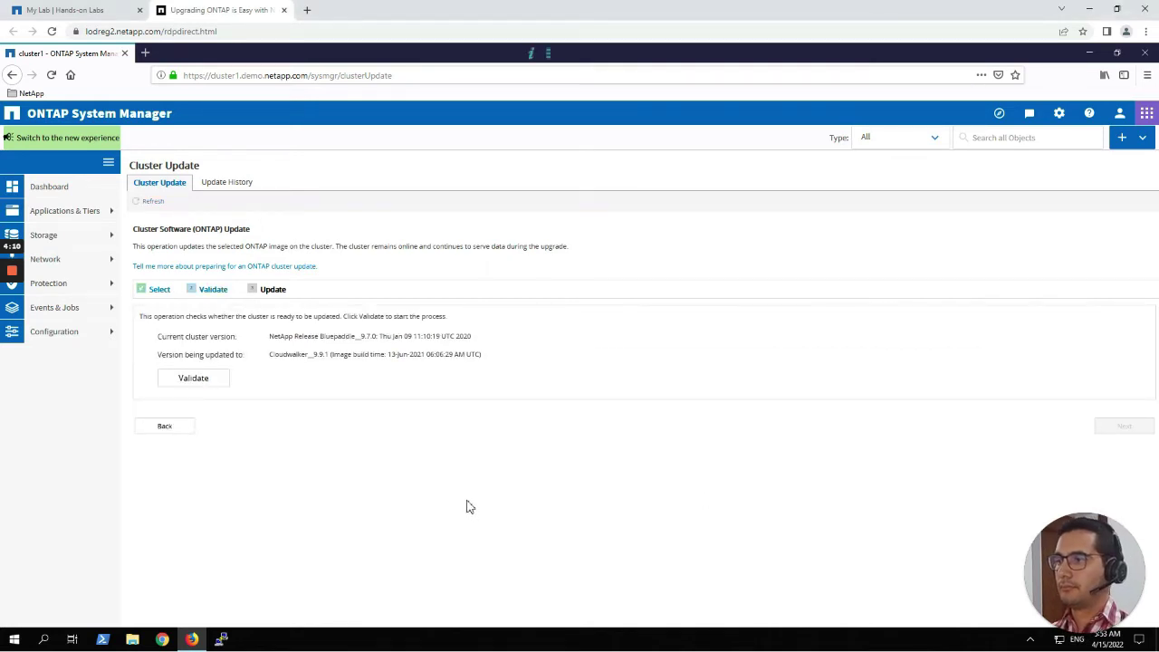
Run the pre-update validation for upgrading cluster1 from 9.7.0 to 9.9.1.
{"action": "left_click_drag", "start_coordinate": [161, 345], "coordinate": [217, 348]}
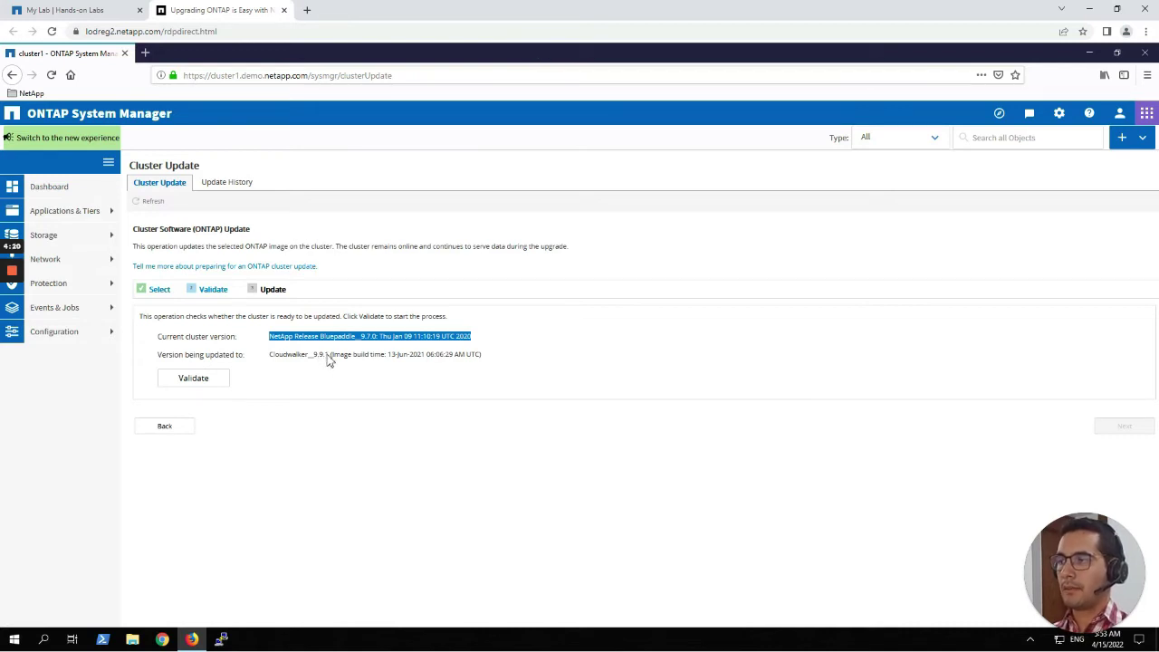
{"action": "left_click", "coordinate": [210, 382]}
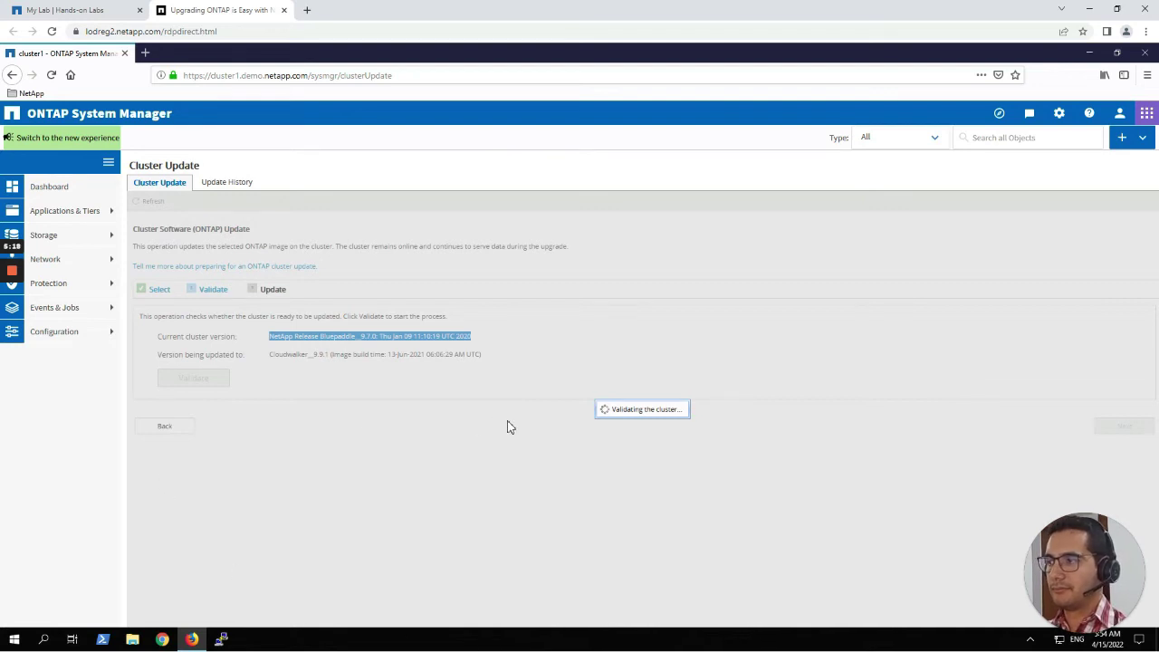
{"action": "mouse_move", "coordinate": [9, 276]}
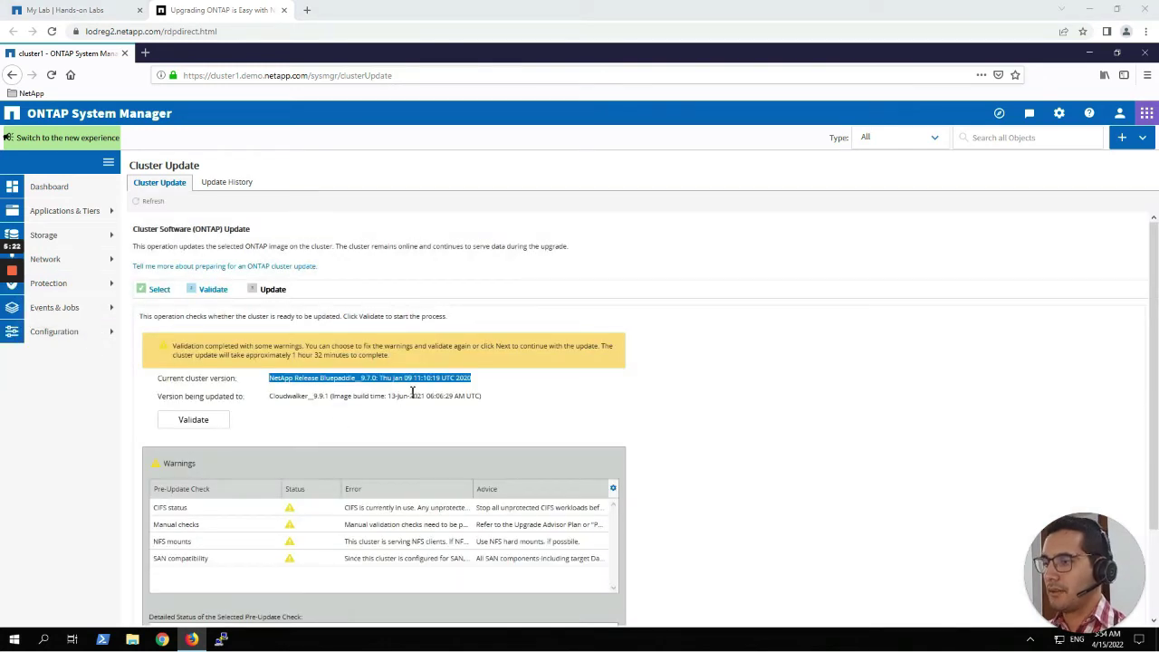
Scroll through the validation warnings, then minimize Firefox to show the desktop.
{"action": "scroll", "coordinate": [414, 389], "scroll_direction": "down", "scroll_amount": 2}
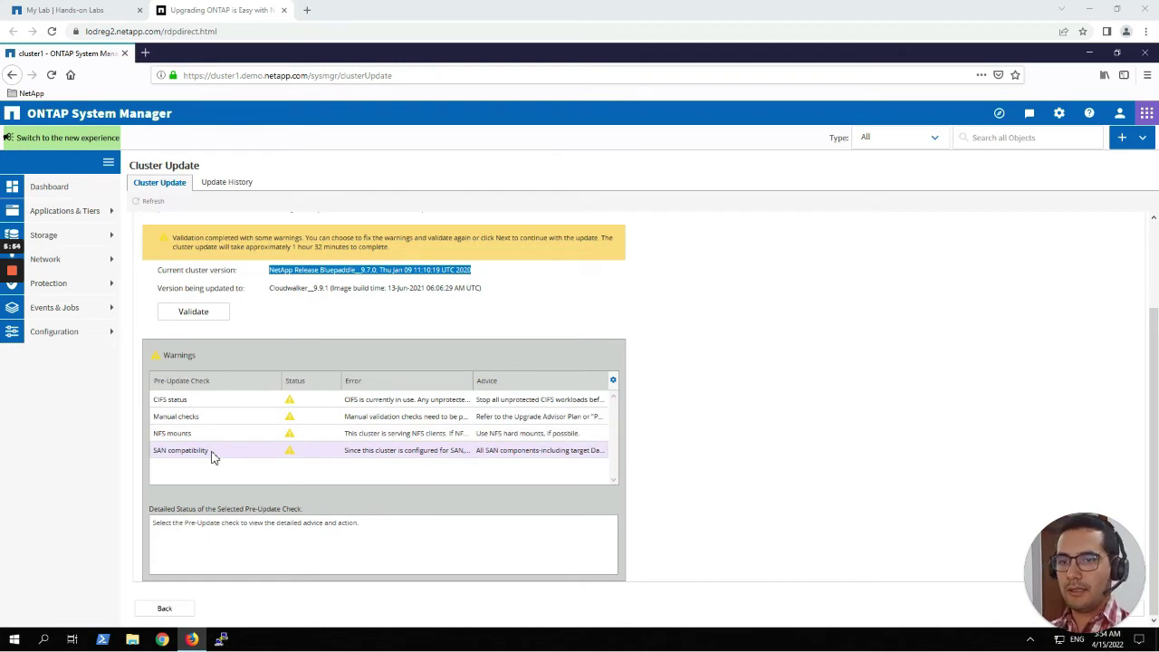
{"action": "left_click", "coordinate": [1088, 54]}
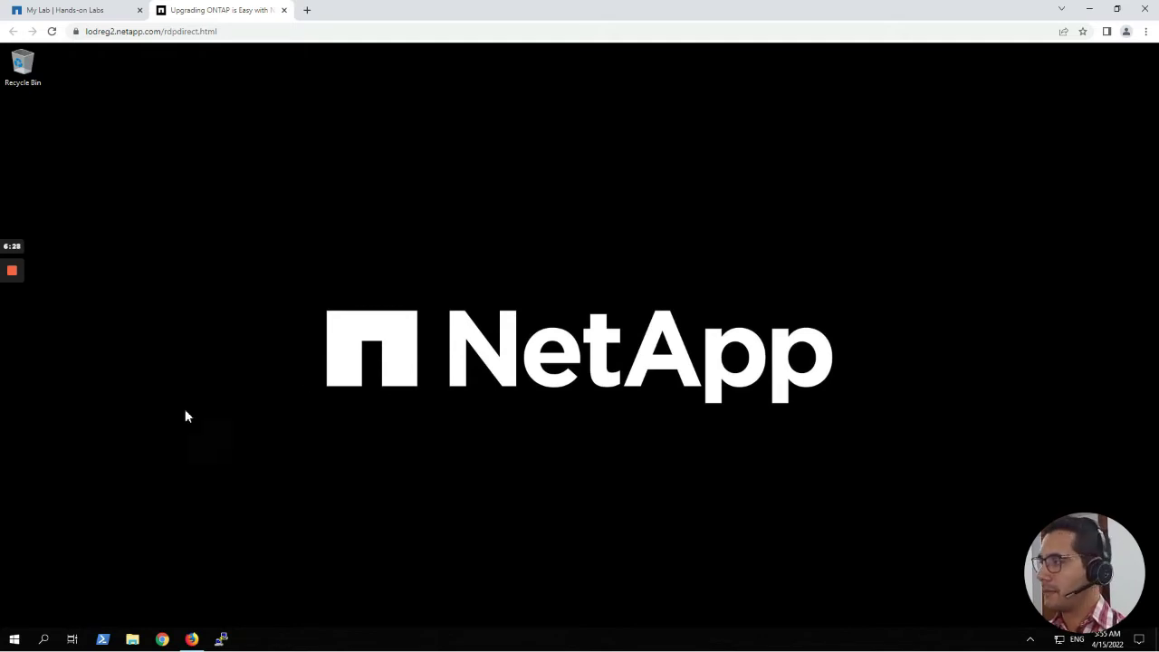
Launch Iometer from the IOmeter shortcut in C:\LOD\Load Generators.
{"action": "left_click", "coordinate": [133, 639]}
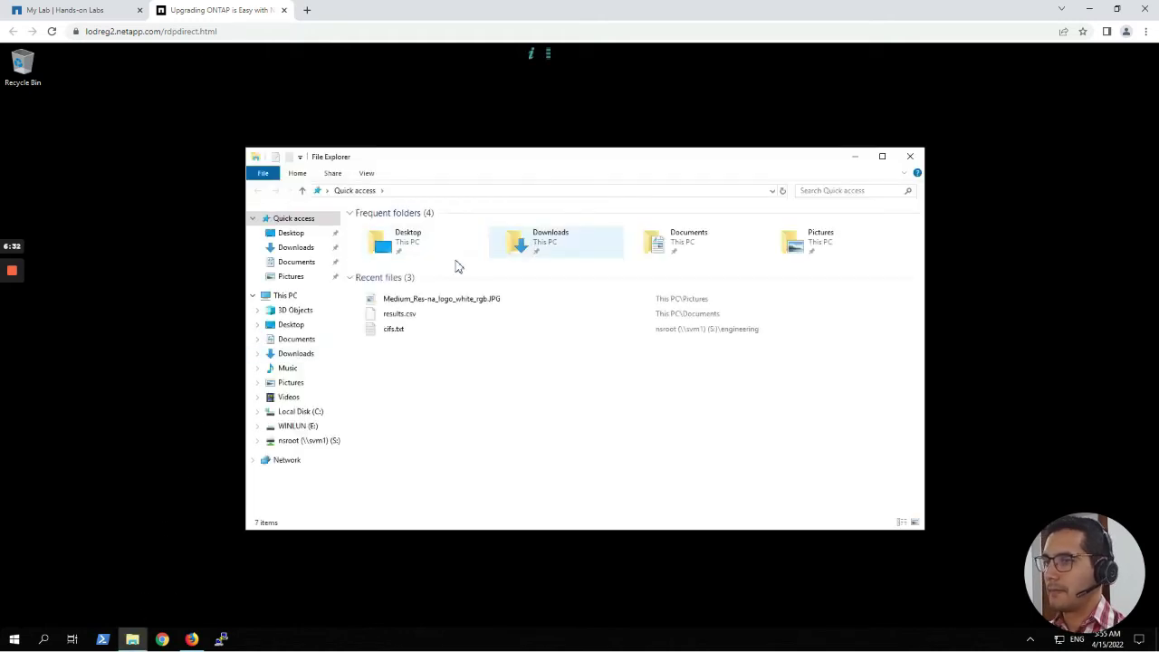
{"action": "left_click", "coordinate": [258, 413]}
{"action": "left_click", "coordinate": [290, 376]}
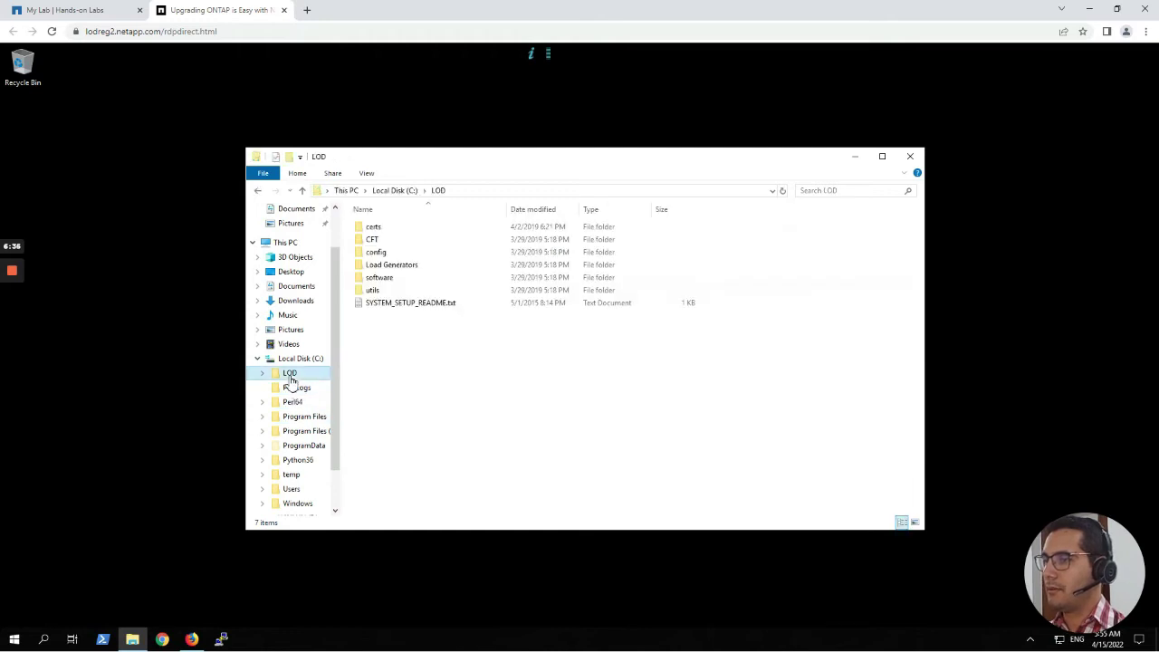
{"action": "double_click", "coordinate": [392, 267]}
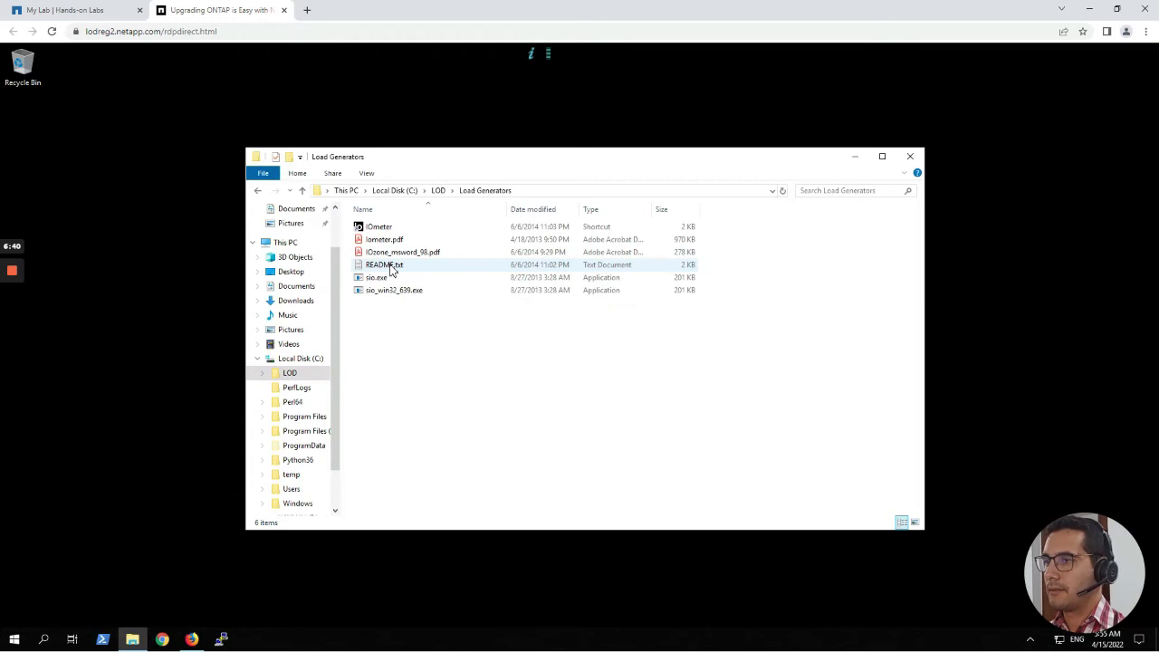
{"action": "left_click", "coordinate": [384, 228]}
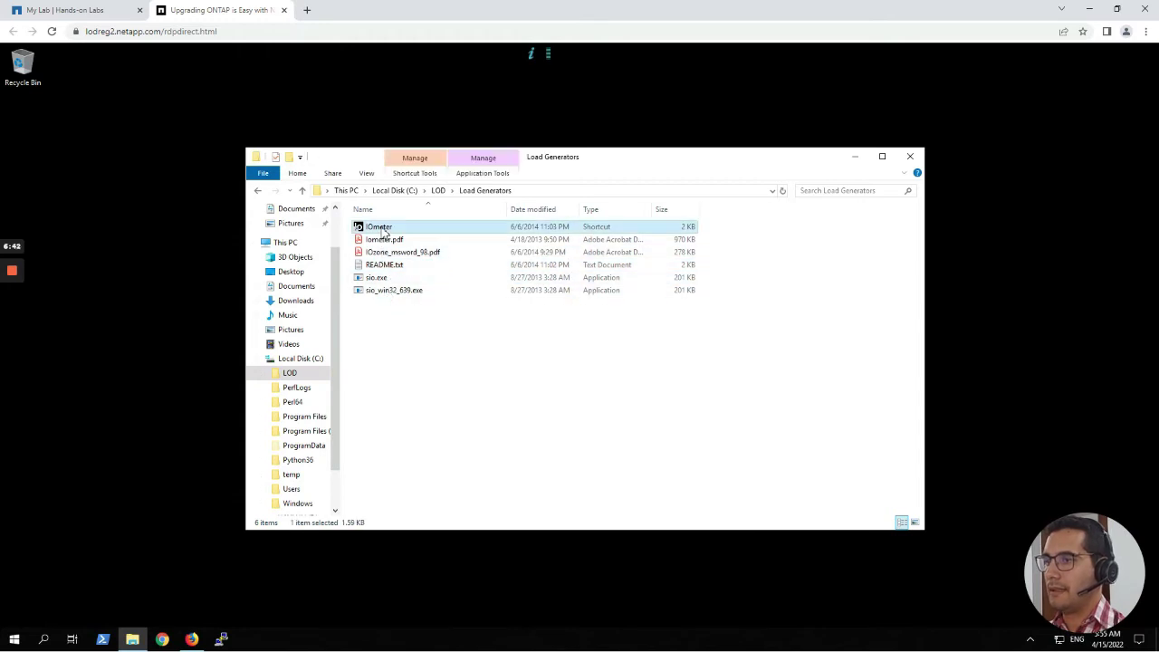
{"action": "double_click", "coordinate": [387, 233]}
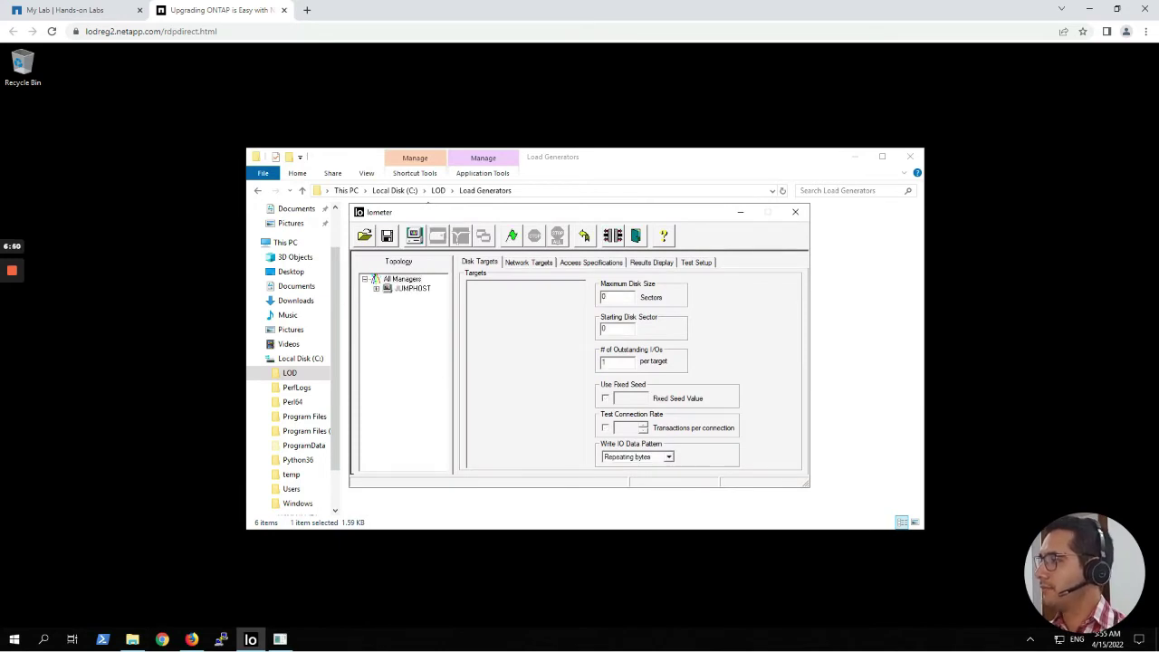
Under JUMPHOST, target E: WINLUN for Worker 1 and the S: svm1 nsroot share for Worker 2.
{"action": "left_click", "coordinate": [376, 289]}
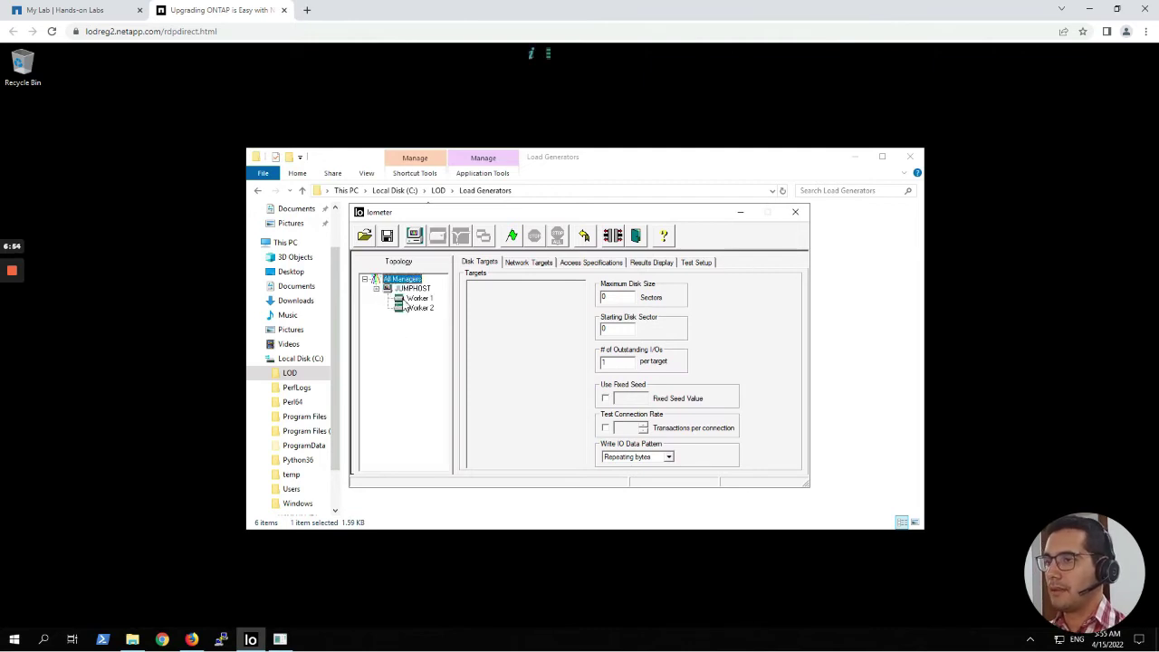
{"action": "left_click", "coordinate": [403, 302]}
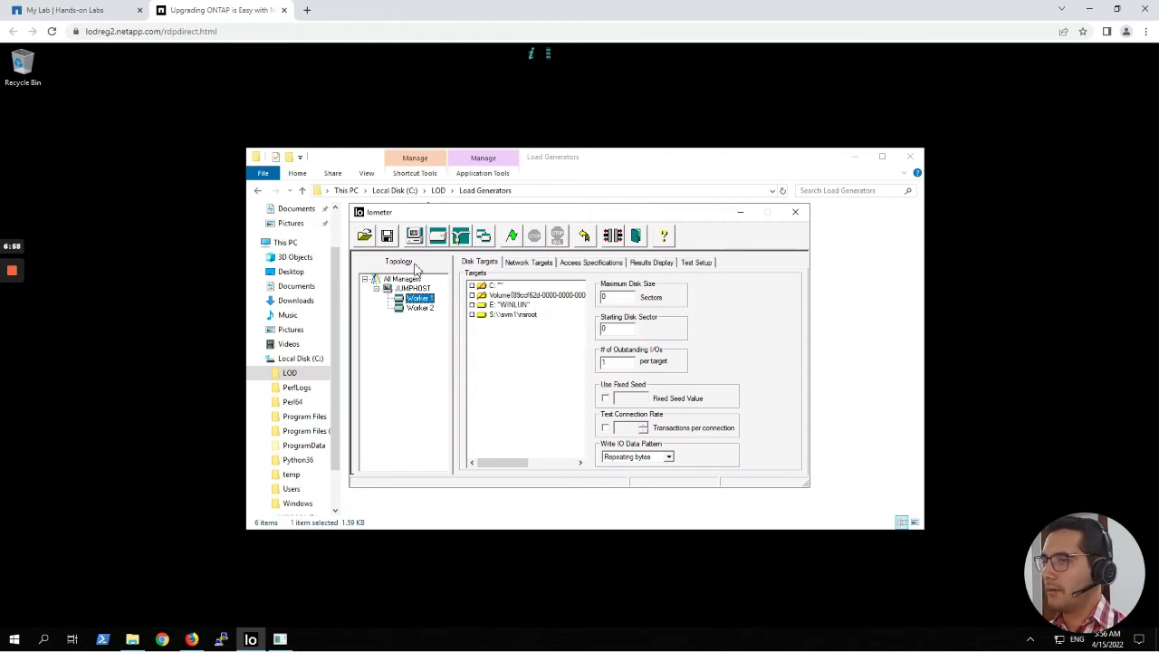
{"action": "left_click", "coordinate": [529, 306]}
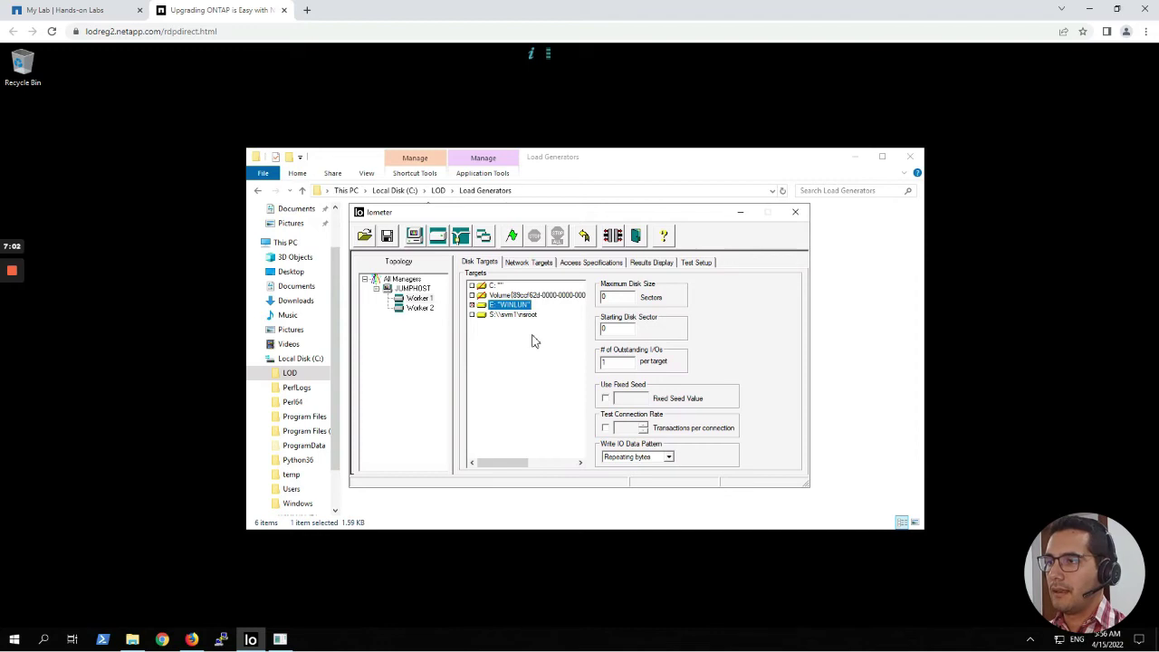
{"action": "left_click", "coordinate": [423, 310]}
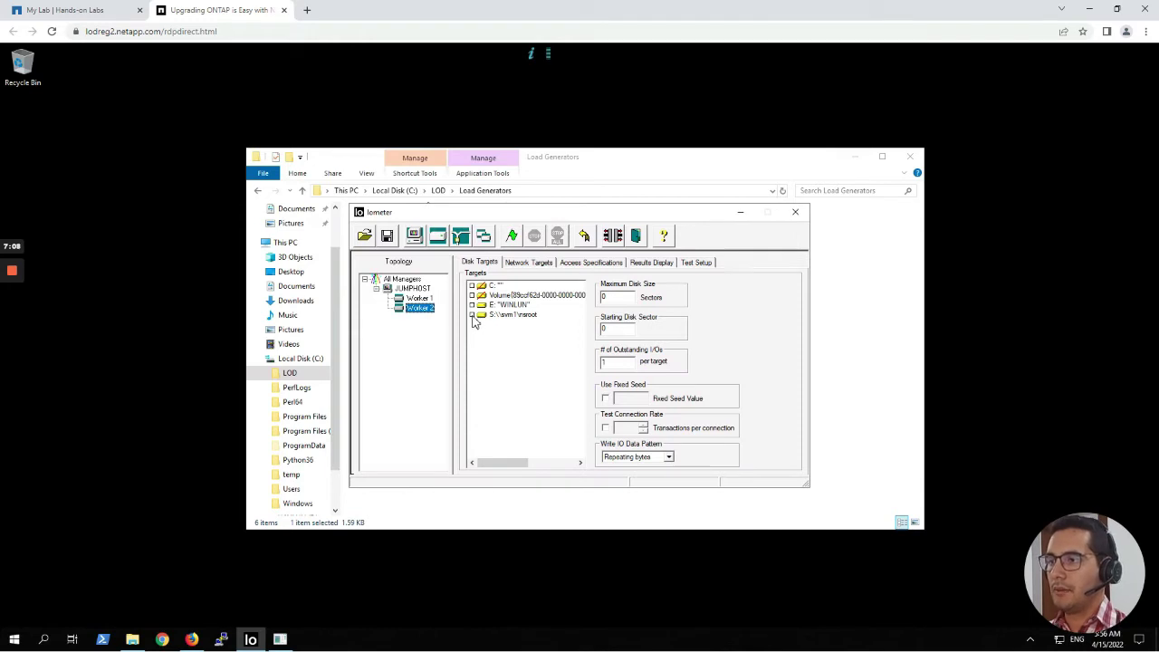
{"action": "left_click", "coordinate": [474, 315]}
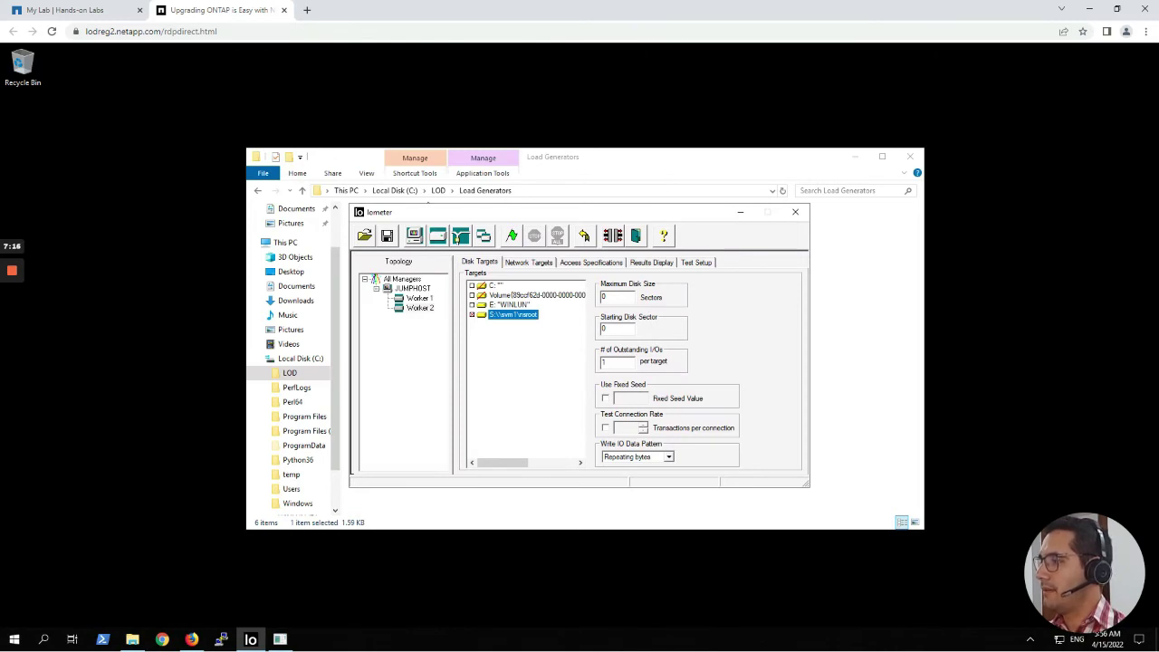
{"action": "left_click", "coordinate": [590, 263]}
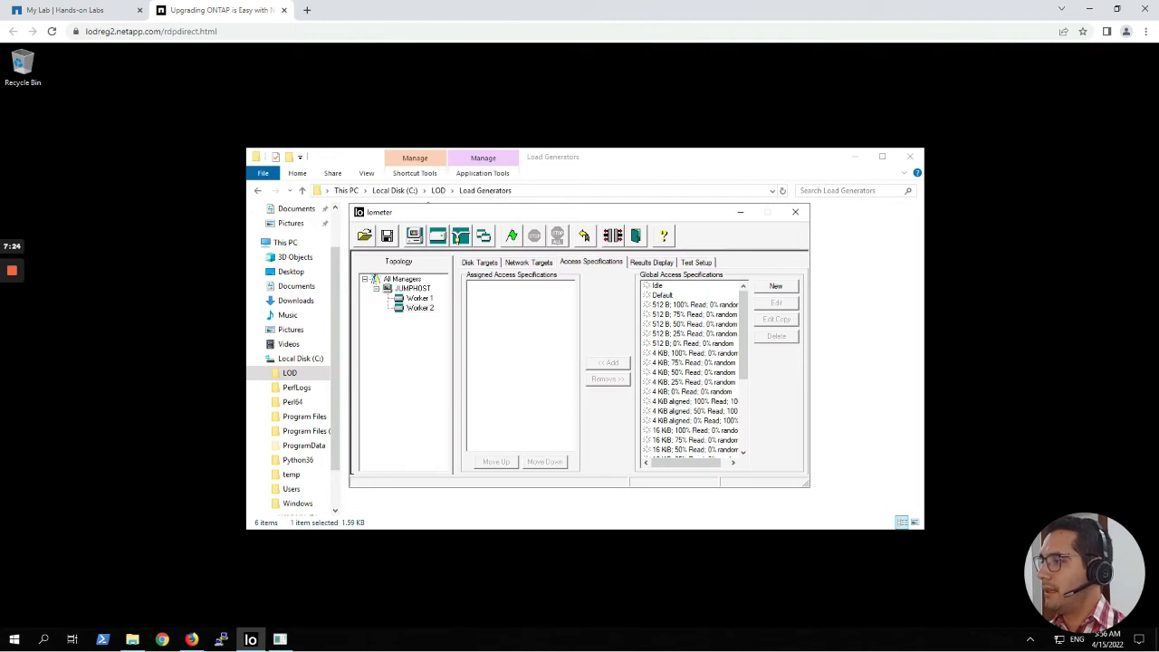
Assign the '4 KiB aligned; 100% Read; 100% random' spec, then show Results Display.
{"action": "scroll", "coordinate": [709, 360], "scroll_direction": "down", "scroll_amount": 5}
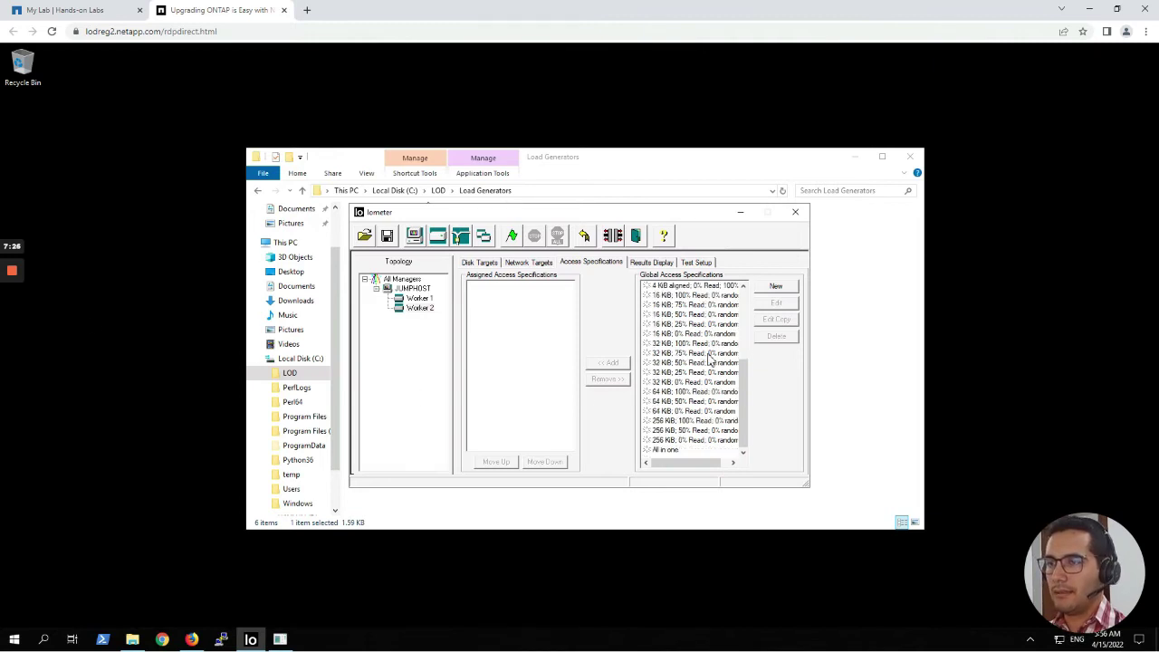
{"action": "scroll", "coordinate": [688, 409], "scroll_direction": "up", "scroll_amount": 4}
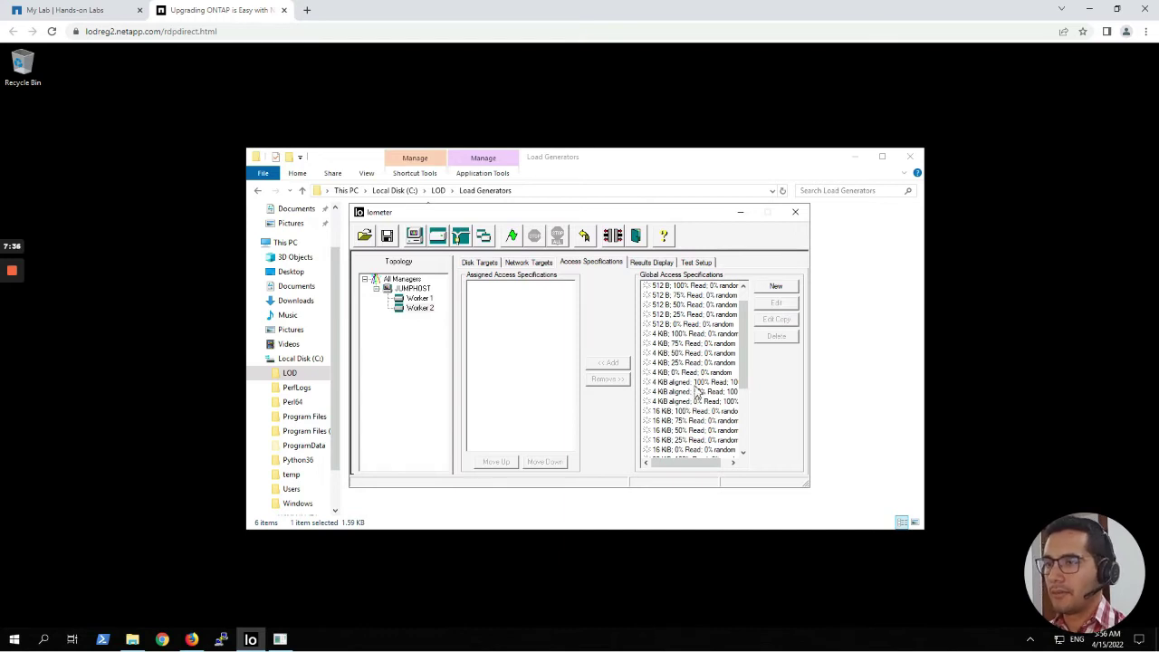
{"action": "left_click", "coordinate": [705, 382]}
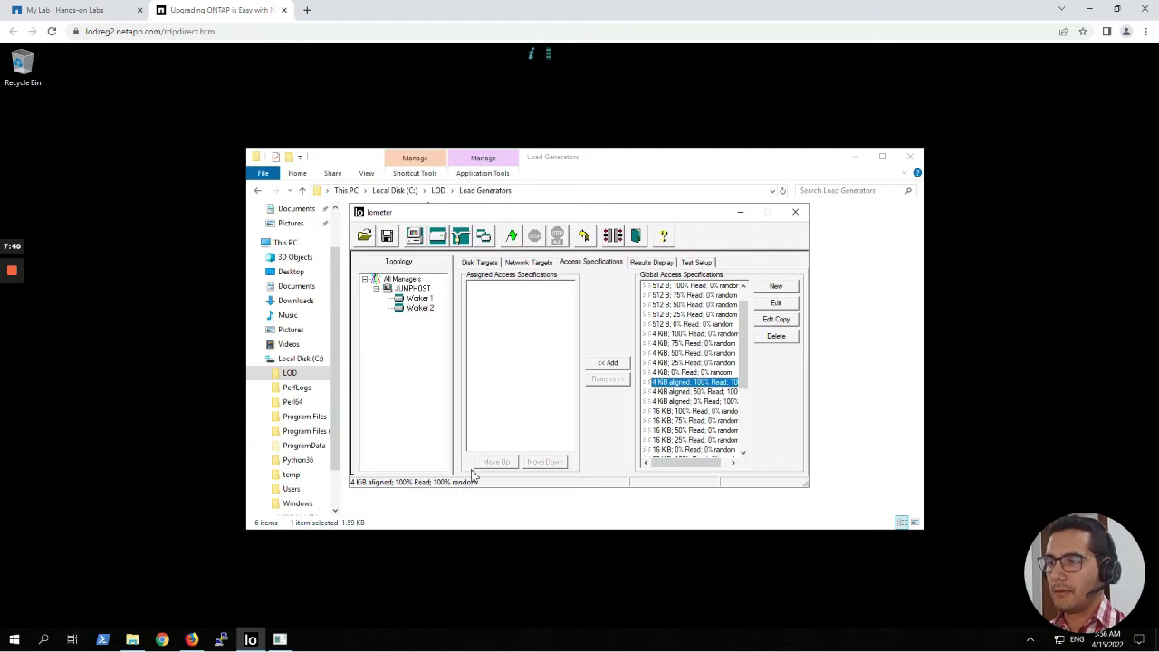
{"action": "left_click", "coordinate": [611, 363]}
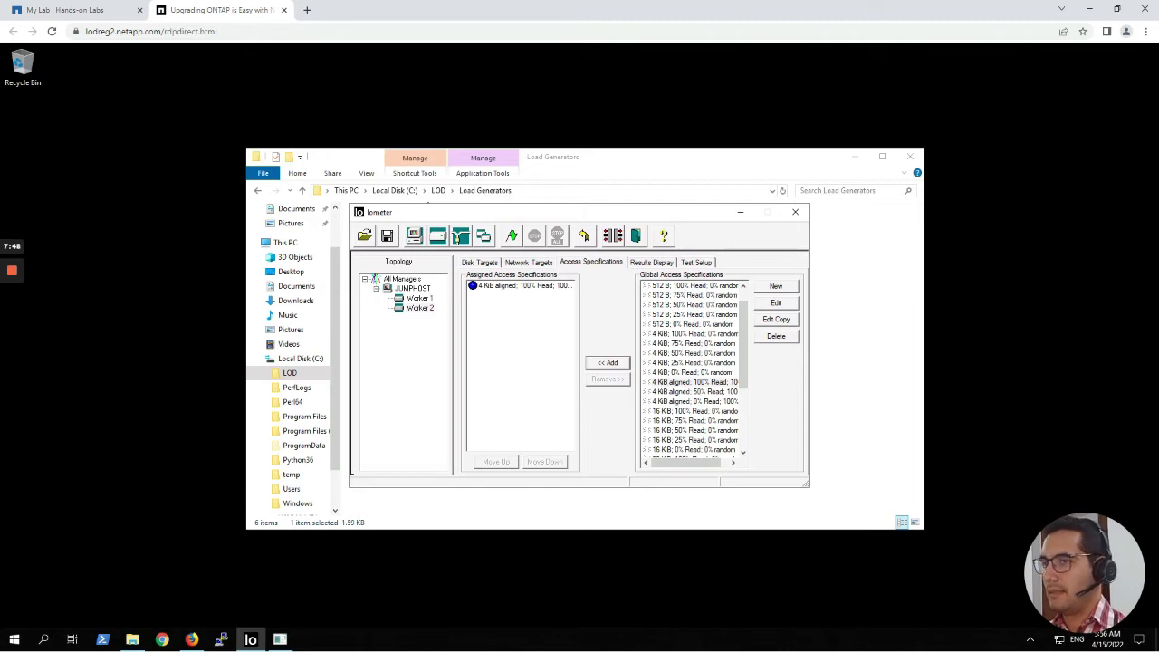
{"action": "left_click", "coordinate": [664, 263]}
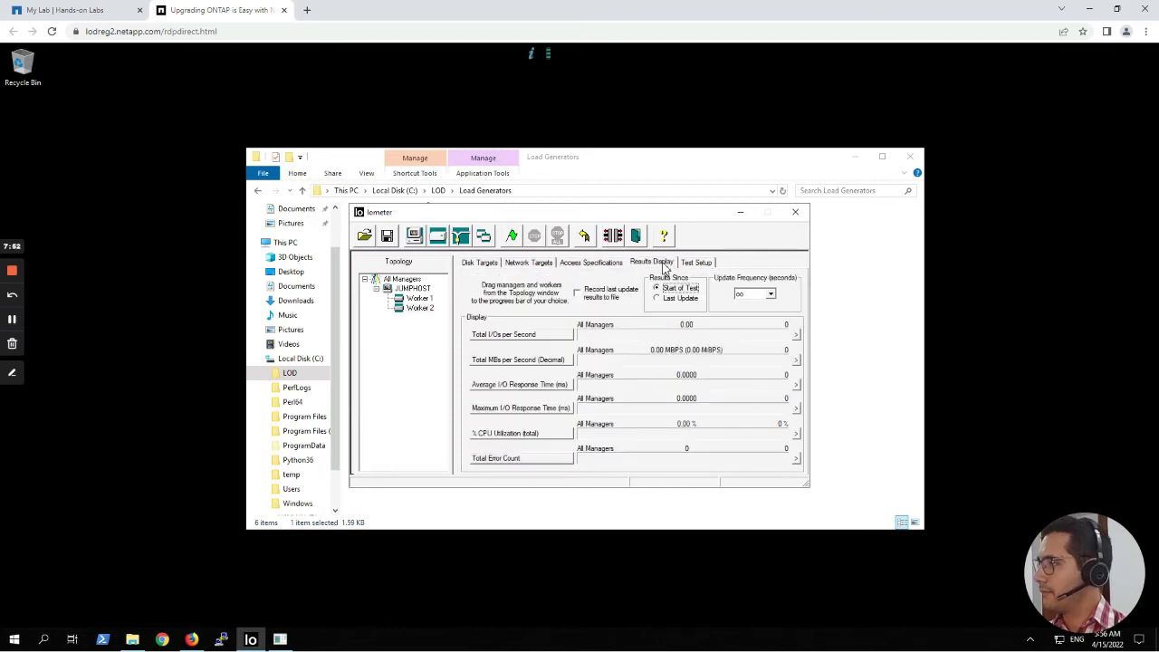
Set Iometer's results update frequency to 1 second and bring the Load Generators folder forward.
{"action": "left_click", "coordinate": [770, 294]}
{"action": "scroll", "coordinate": [753, 321], "scroll_direction": "up", "scroll_amount": 2}
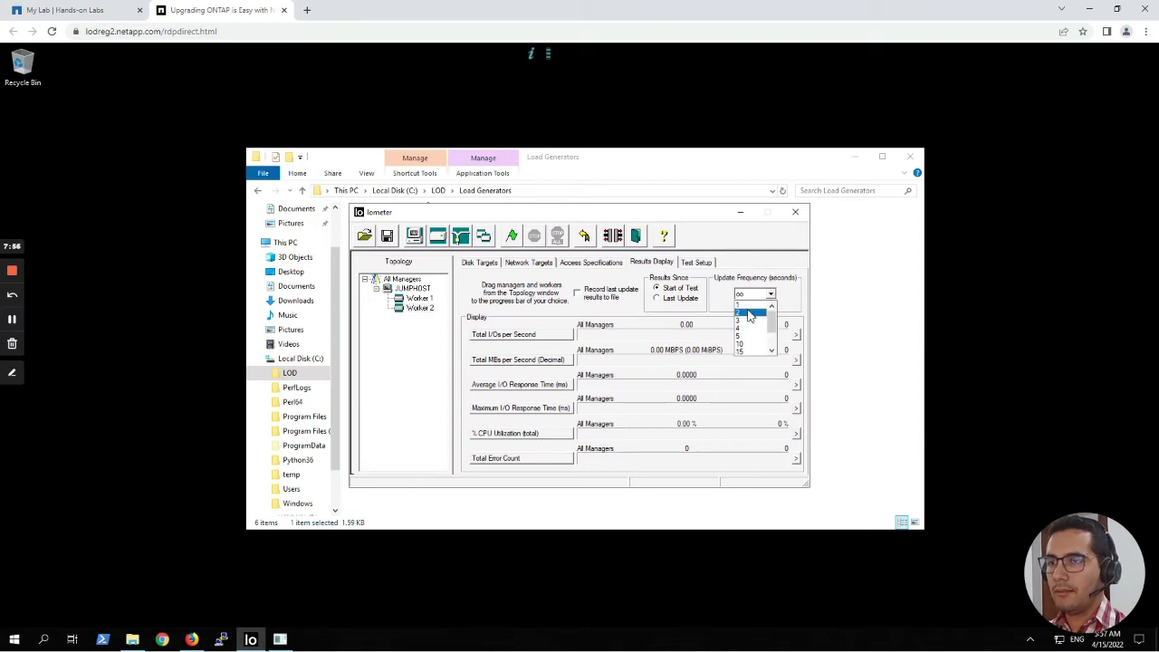
{"action": "left_click", "coordinate": [746, 305]}
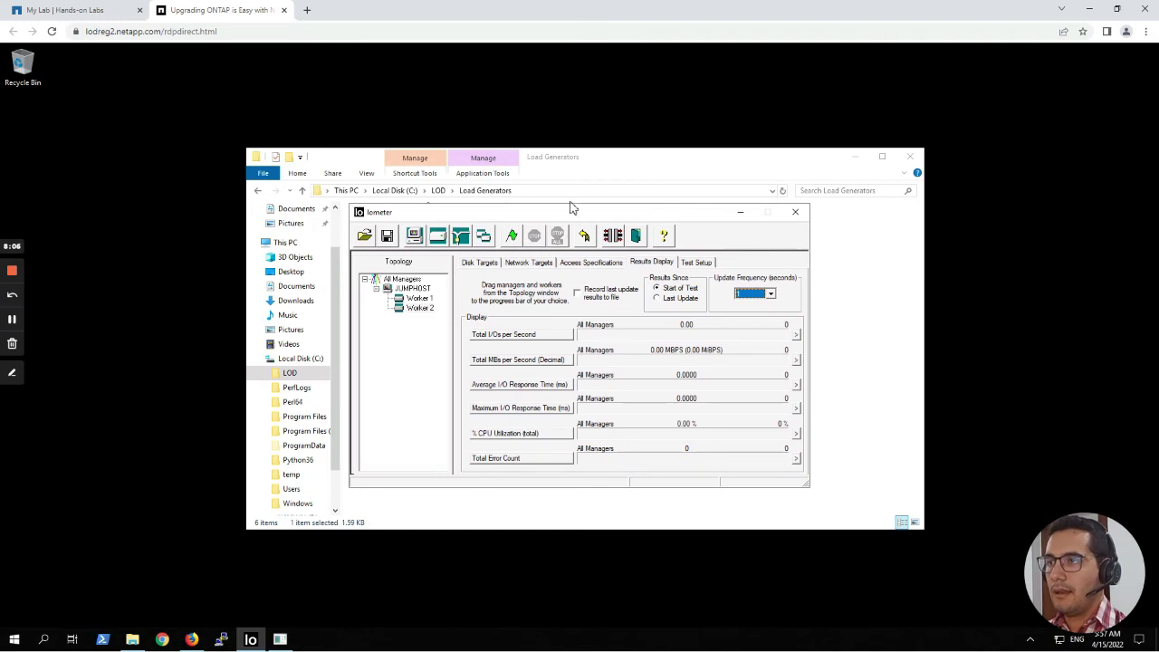
{"action": "left_click", "coordinate": [589, 173]}
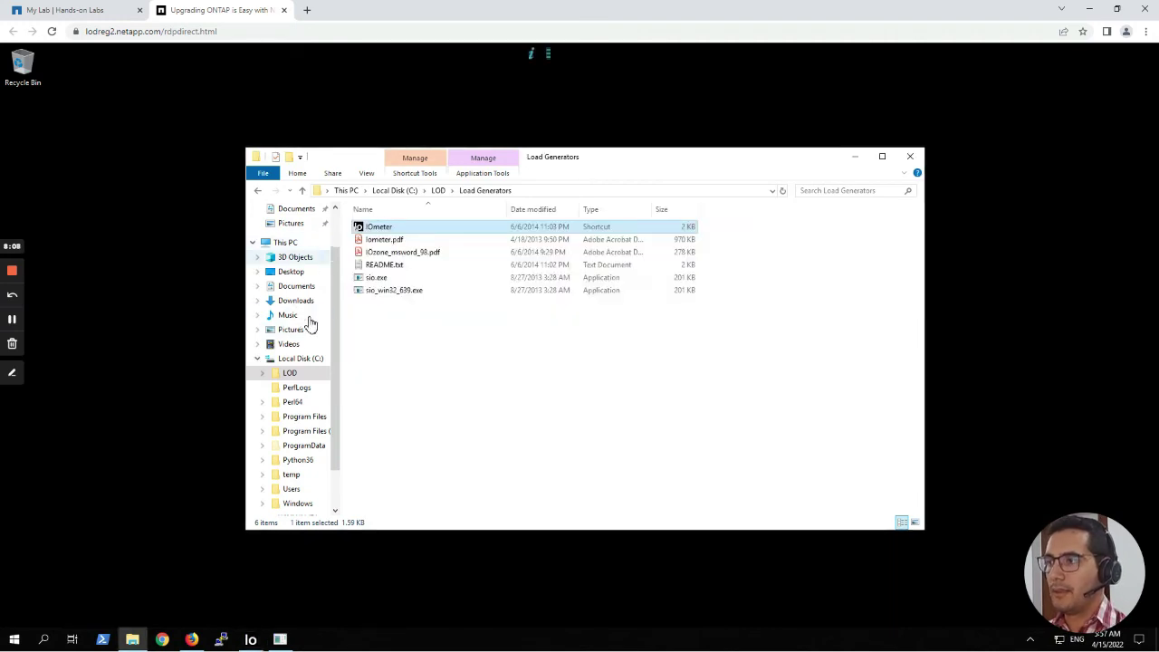
Show This PC and inspect the nsroot (\\svm1) (S:) drive: 0 bytes free of 19.0 MB.
{"action": "left_click", "coordinate": [293, 245]}
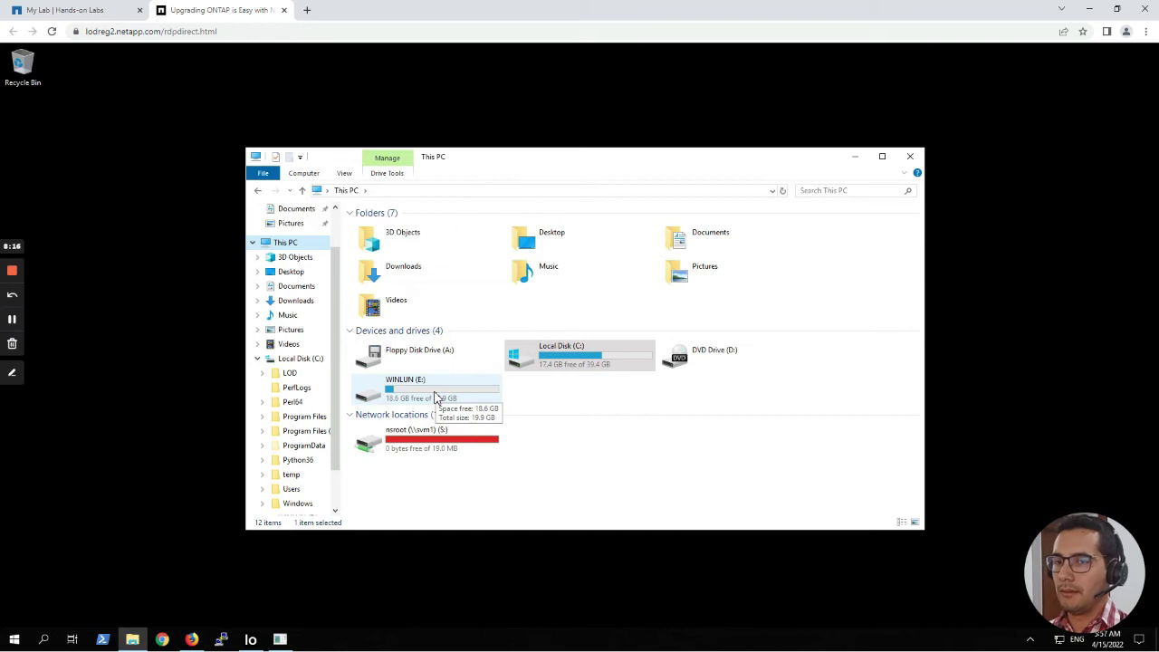
{"action": "left_click", "coordinate": [435, 443]}
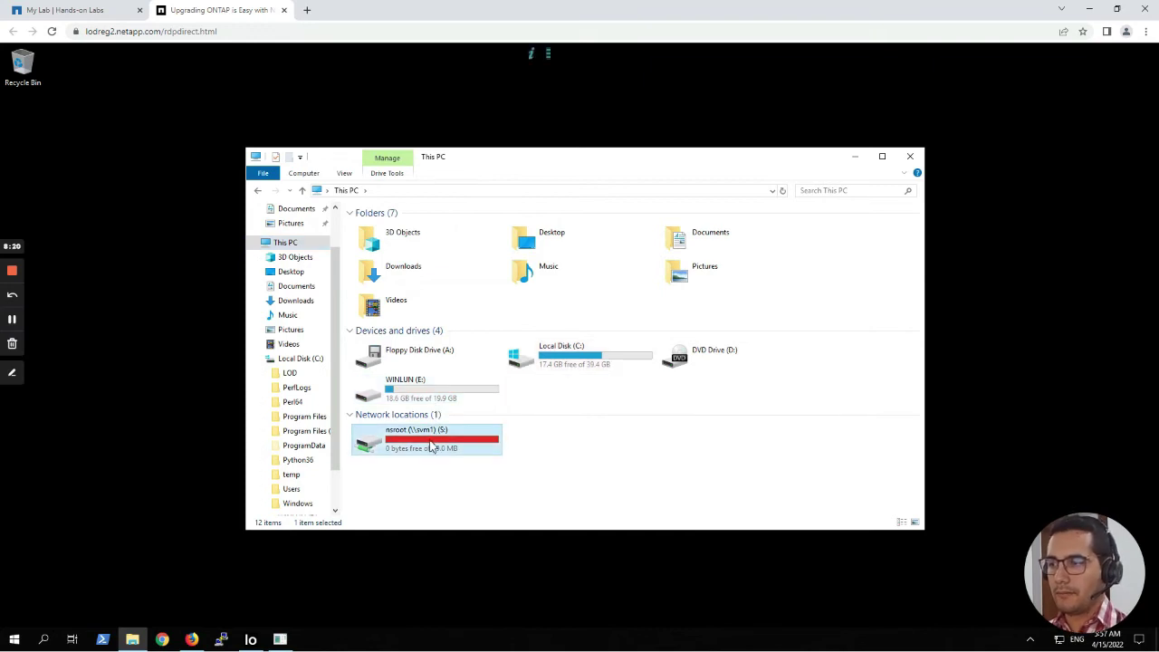
{"action": "mouse_move", "coordinate": [401, 440]}
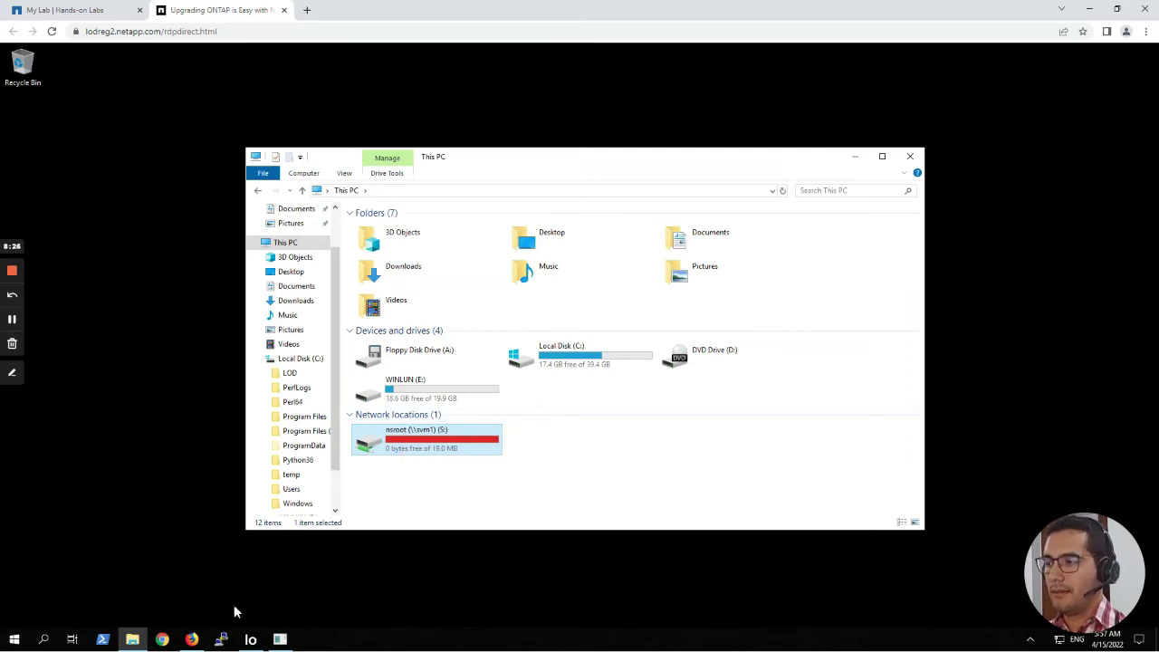
Open a new Firefox window to System Manager and sign in with the administrator username and password.
{"action": "right_click", "coordinate": [193, 641]}
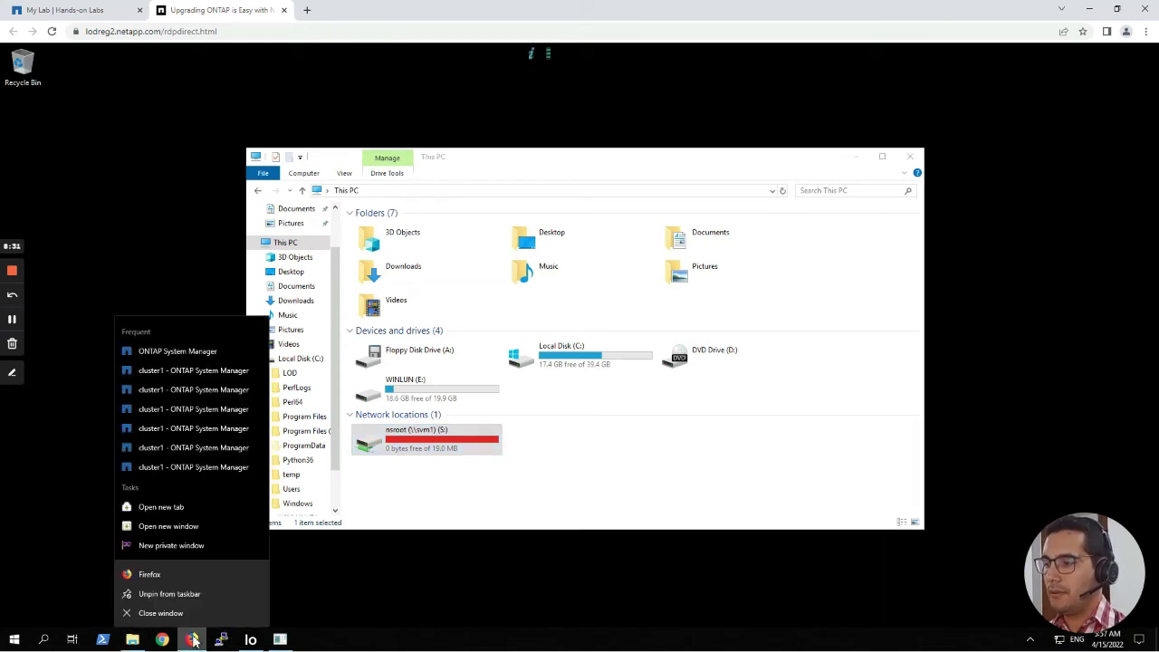
{"action": "left_click", "coordinate": [183, 577]}
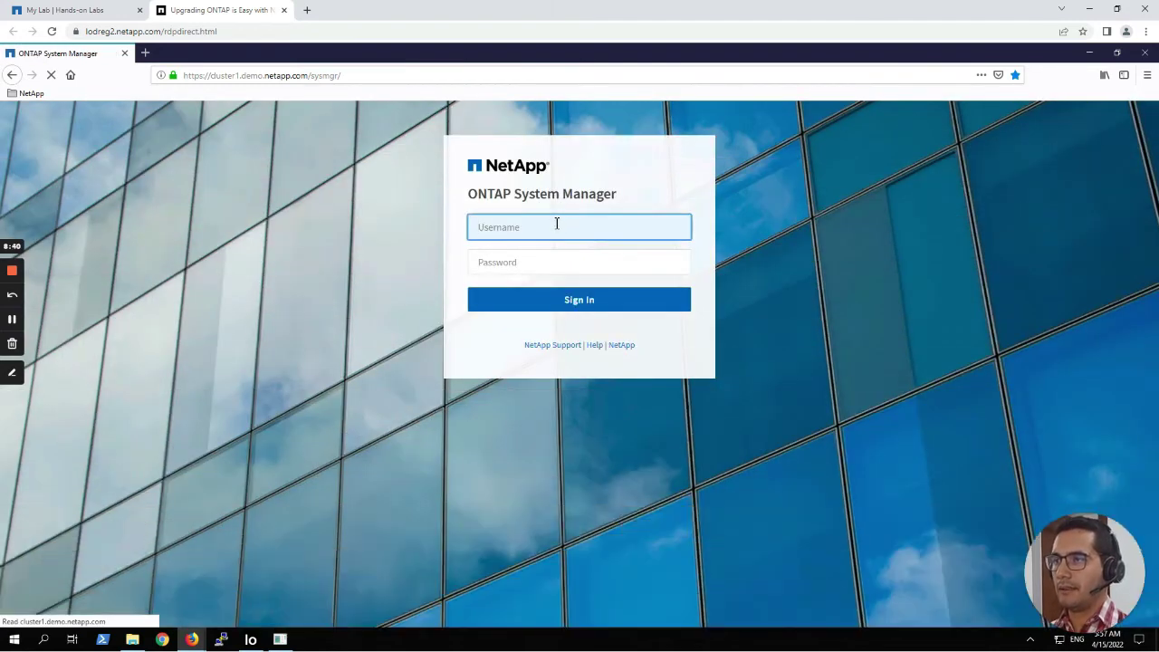
{"action": "type", "text": "admin"}
{"action": "key", "text": "Tab"}
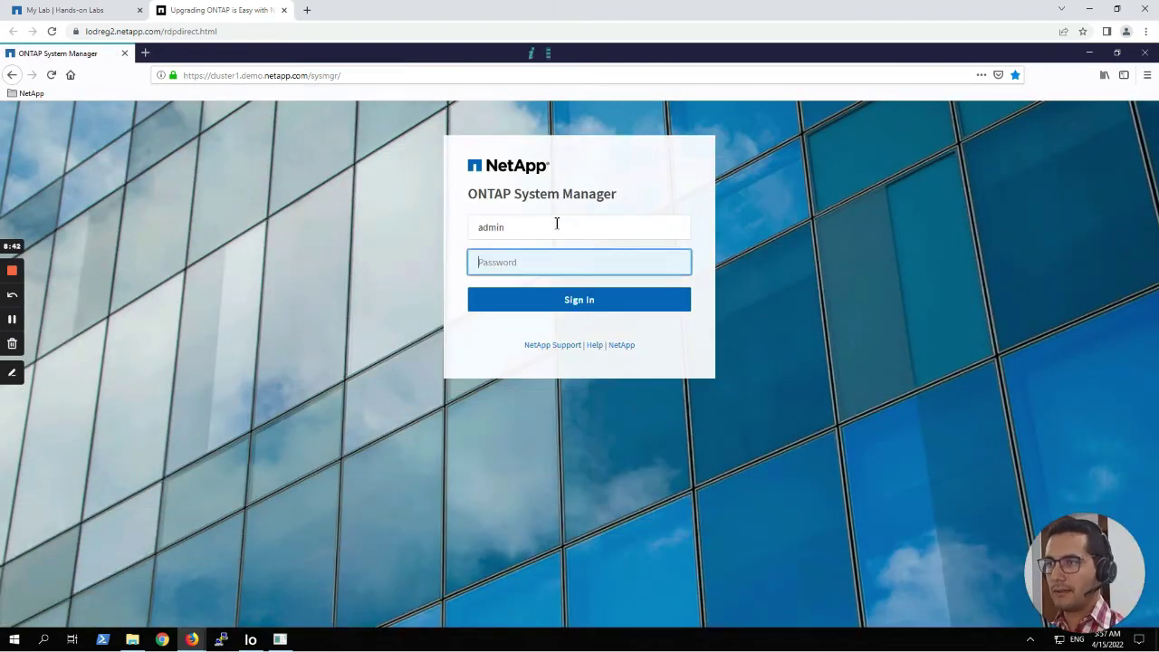
{"action": "type", "text": "Netapp1"}
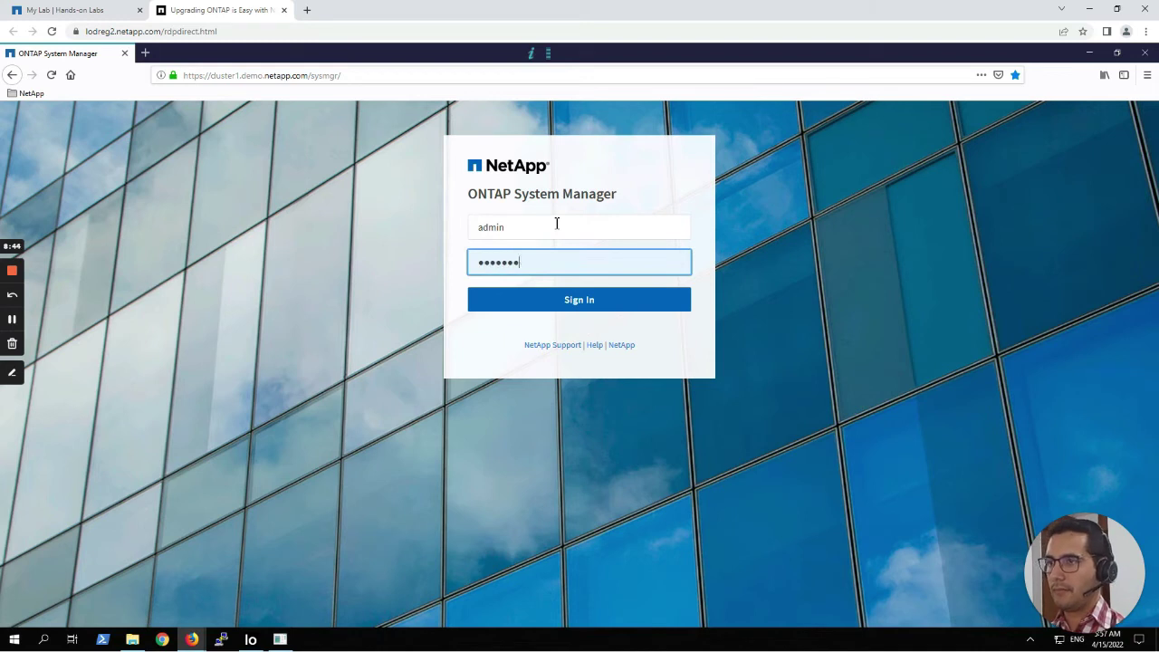
{"action": "type", "text": "!"}
{"action": "key", "text": "Return"}
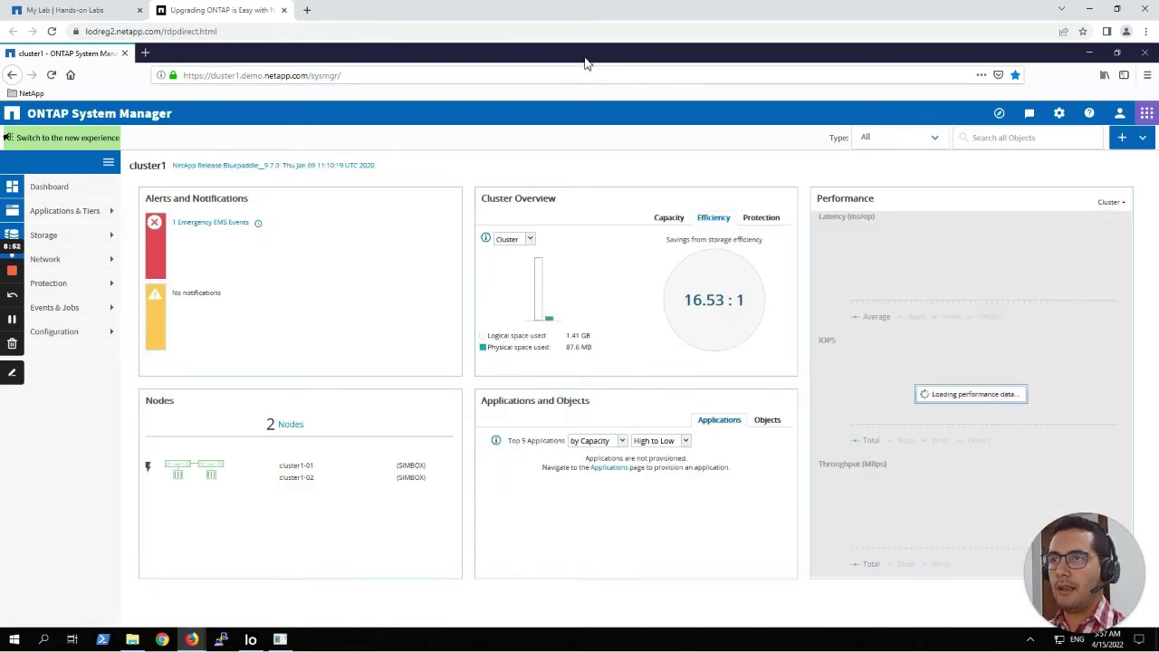
Dock Firefox on the right half of the screen and minimize the dynamo console.
{"action": "left_click_drag", "start_coordinate": [589, 59], "coordinate": [1145, 68]}
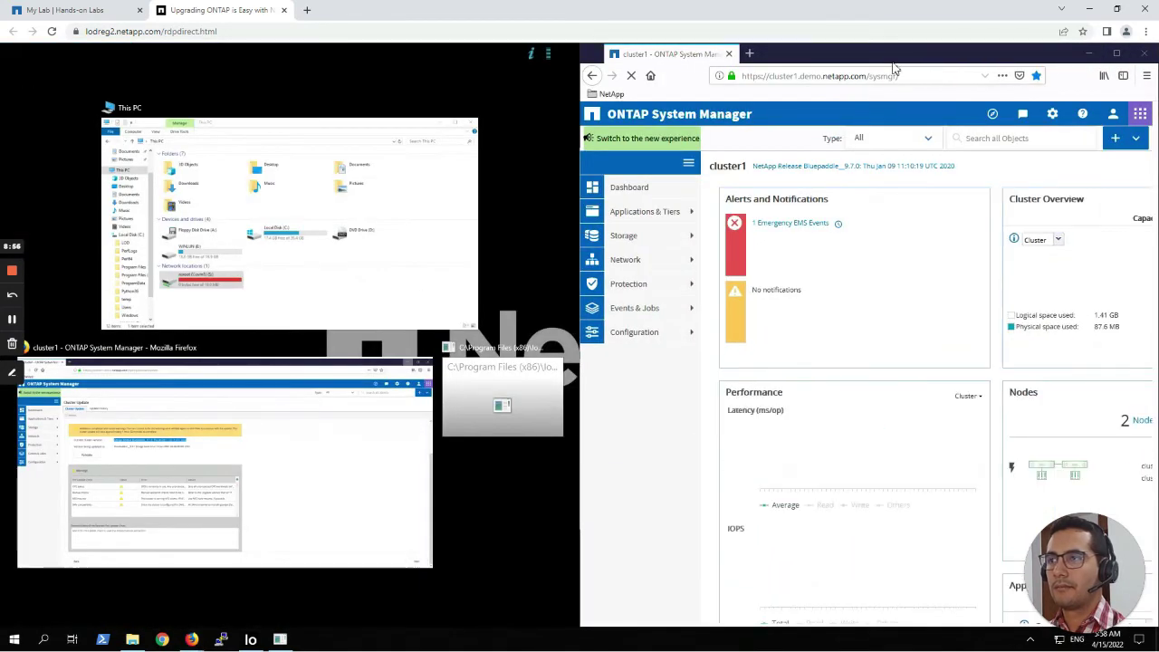
{"action": "left_click", "coordinate": [544, 377]}
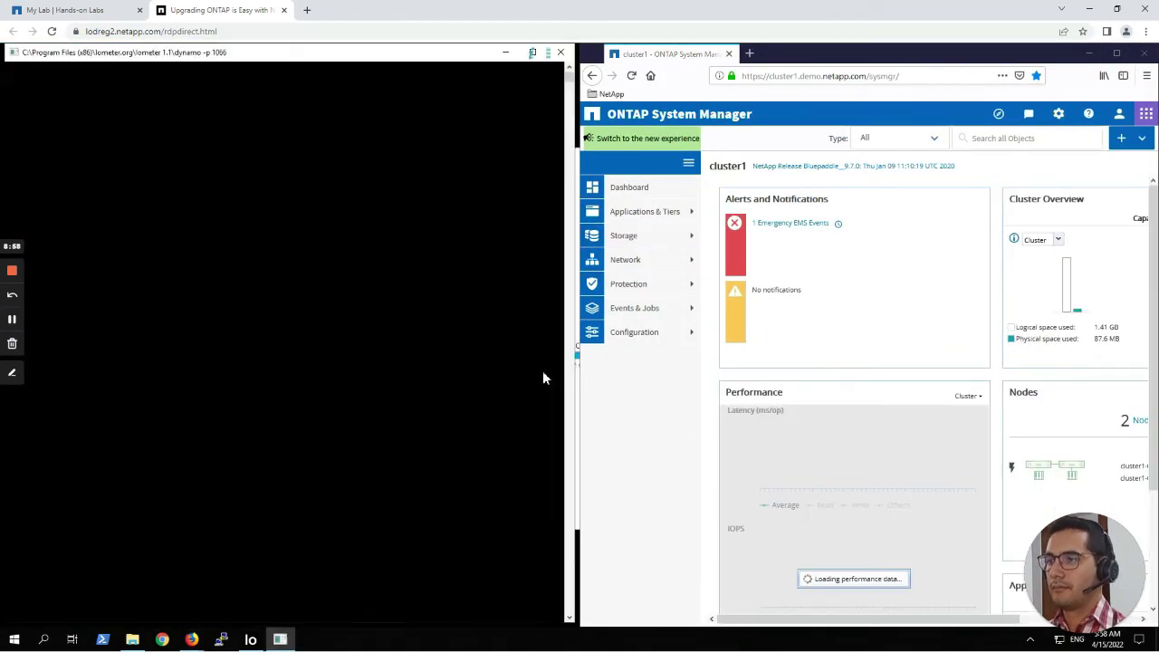
{"action": "left_click", "coordinate": [509, 51]}
Restore Iometer, minimize File Explorer, and place Iometer beside the System Manager dashboard.
{"action": "left_click", "coordinate": [251, 639]}
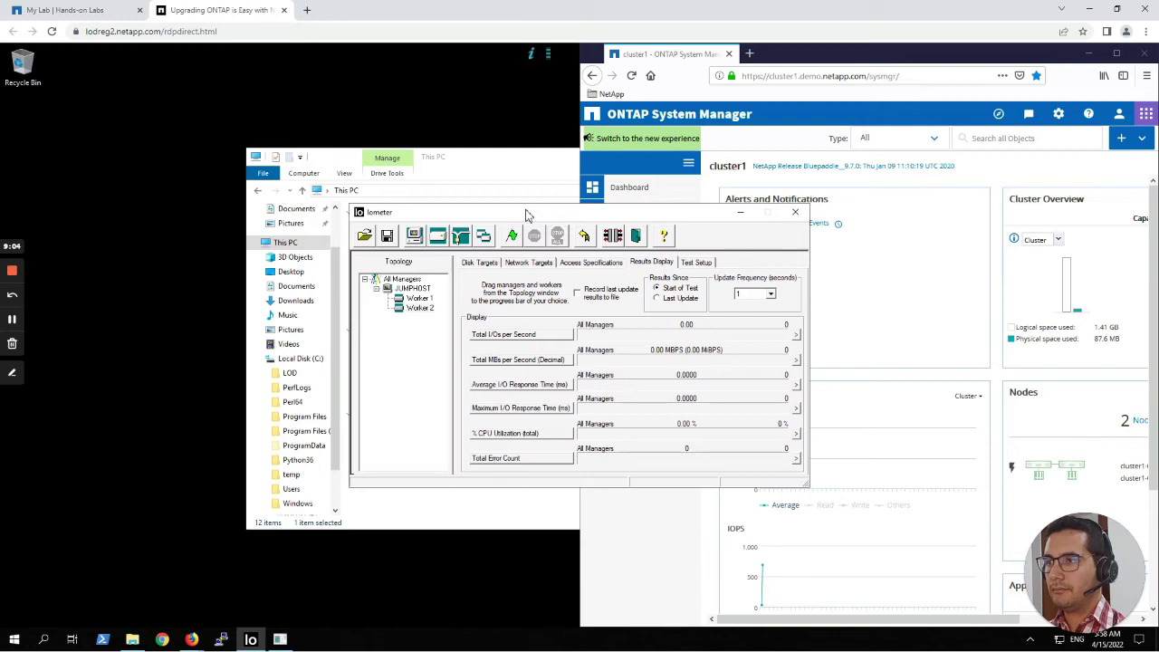
{"action": "left_click_drag", "start_coordinate": [518, 215], "coordinate": [241, 71]}
{"action": "left_click", "coordinate": [463, 496]}
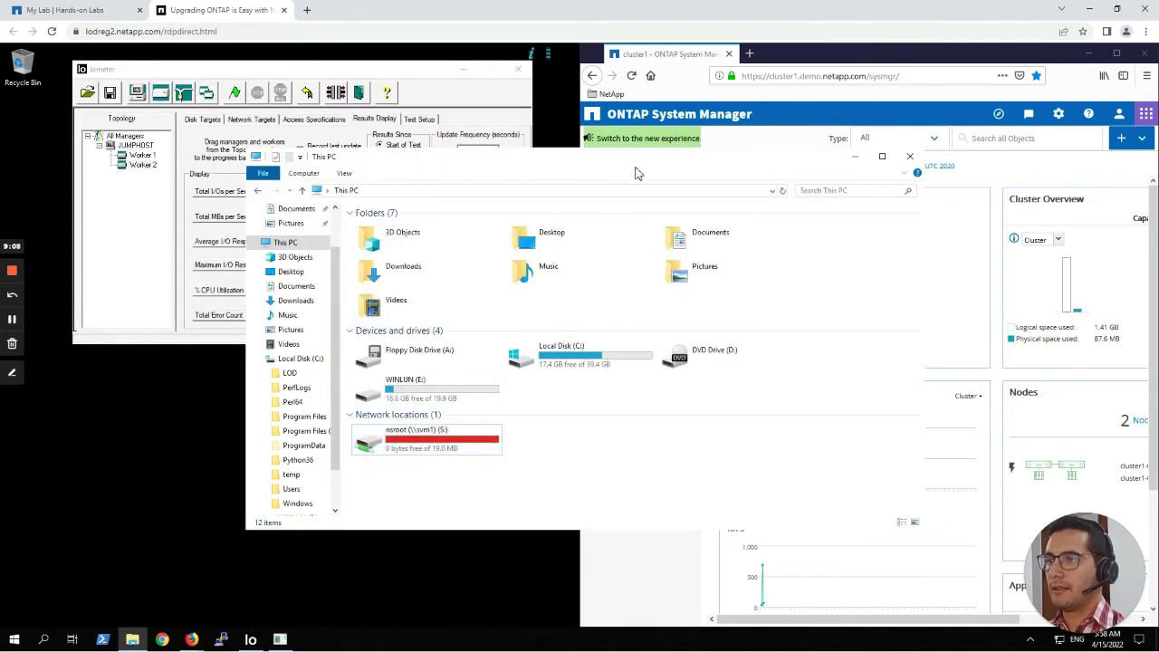
{"action": "left_click", "coordinate": [853, 162]}
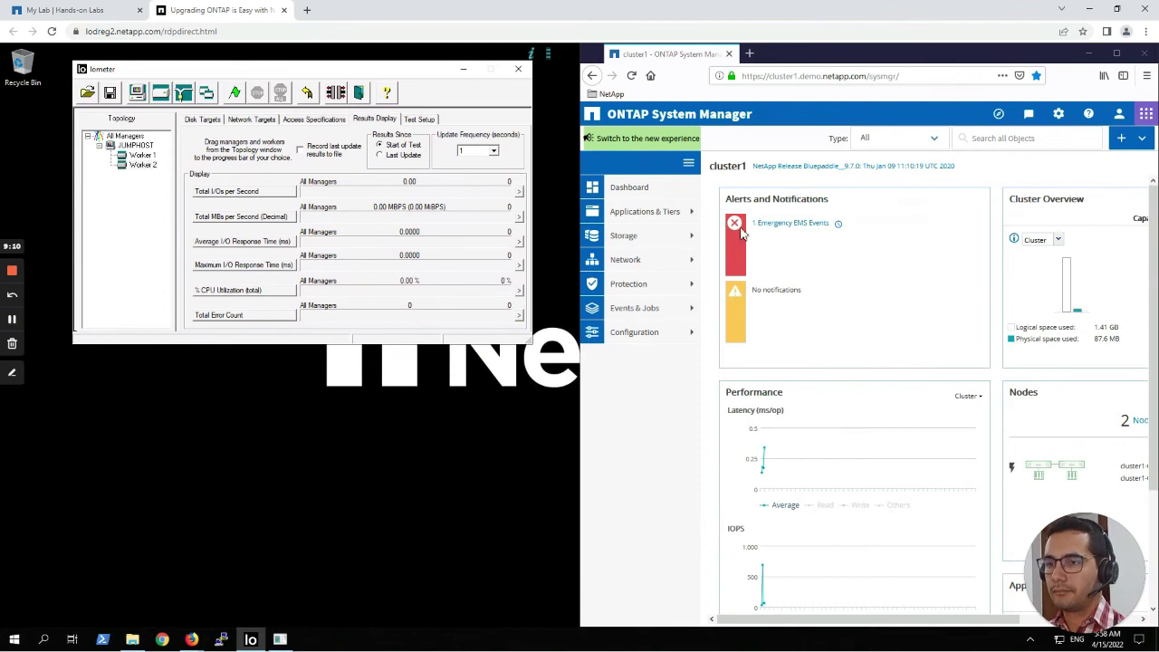
{"action": "left_click_drag", "start_coordinate": [326, 72], "coordinate": [262, 63]}
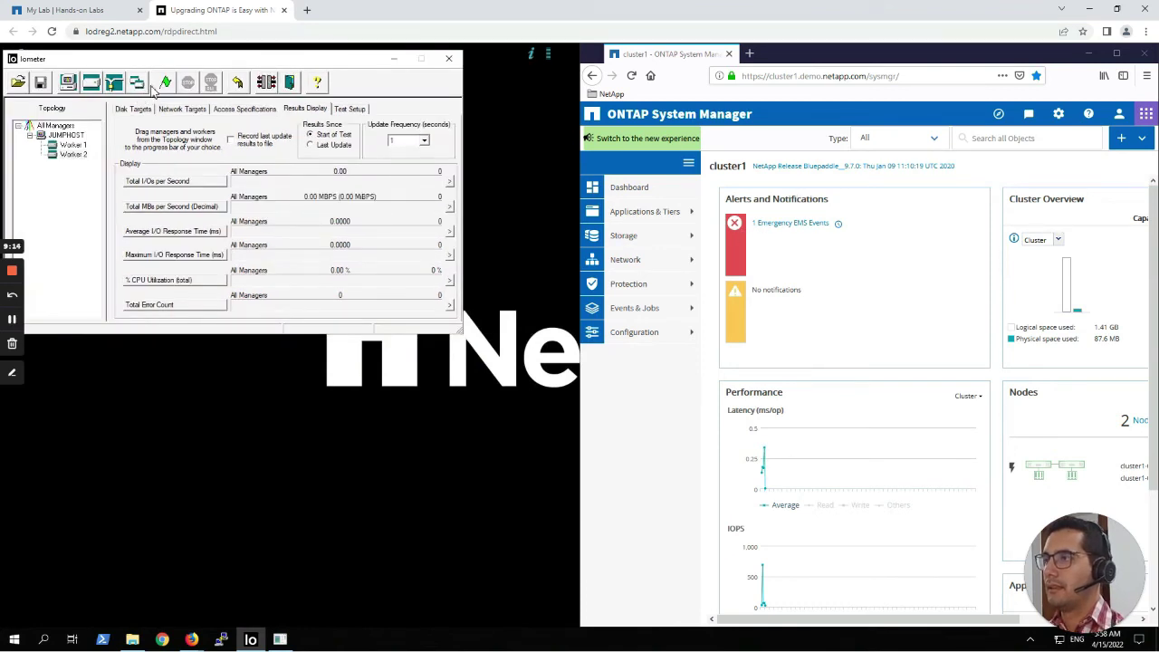
Try starting the test, dismiss the missing access specification warning, and open Worker 1's Access Specifications.
{"action": "left_click", "coordinate": [167, 83]}
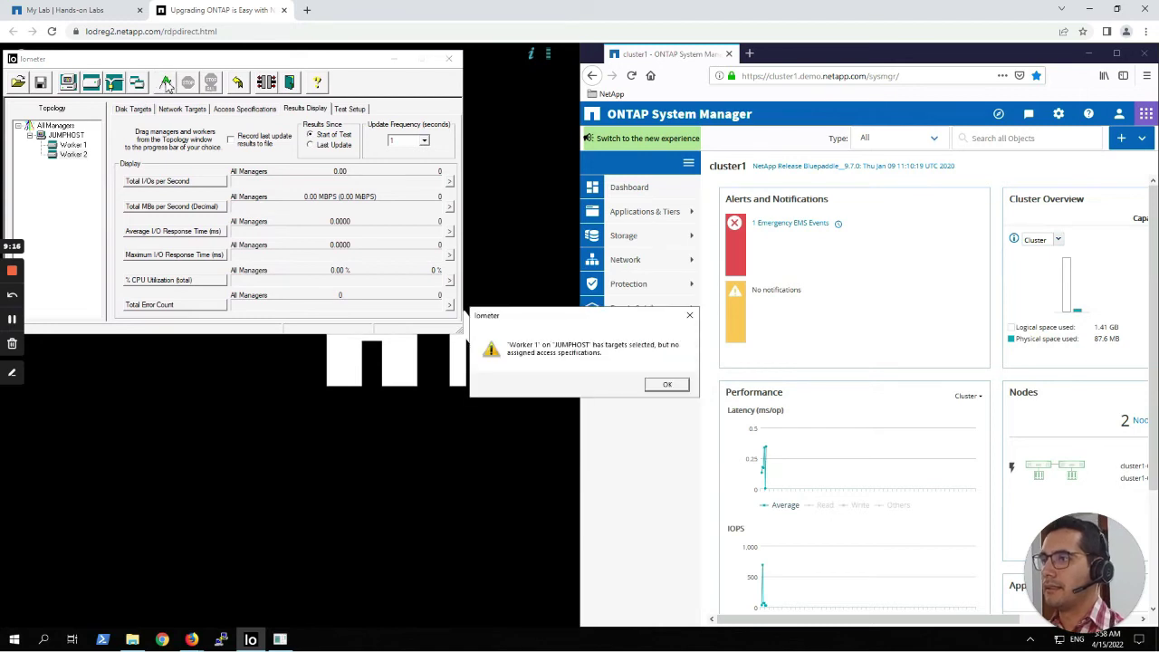
{"action": "left_click", "coordinate": [667, 385]}
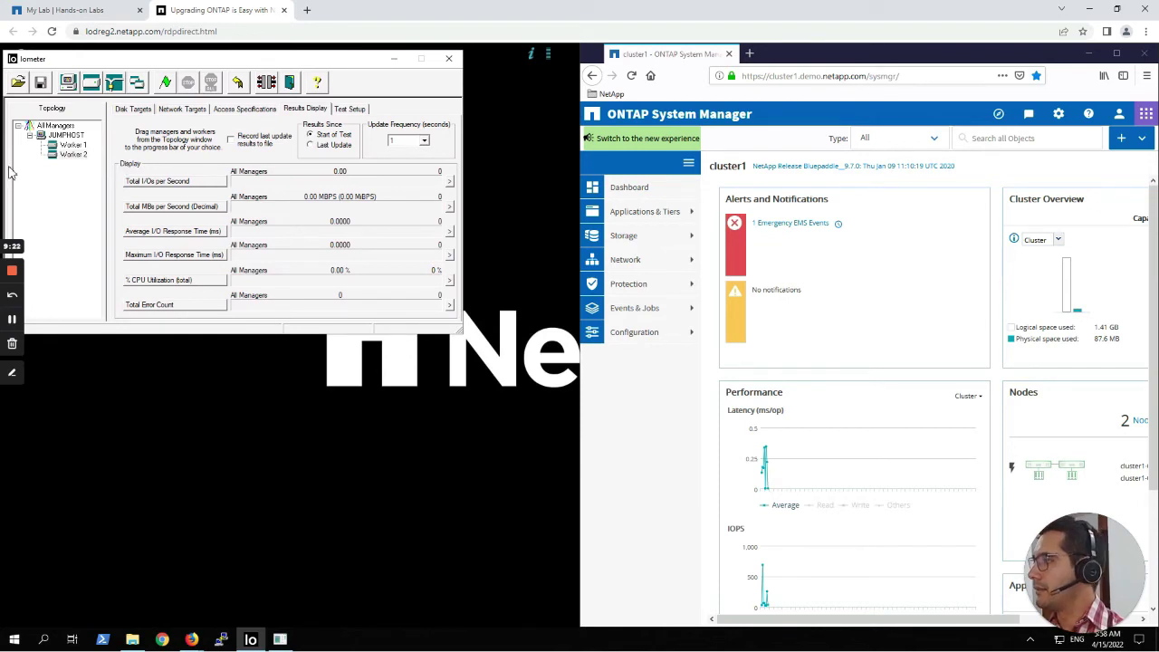
{"action": "left_click", "coordinate": [83, 148]}
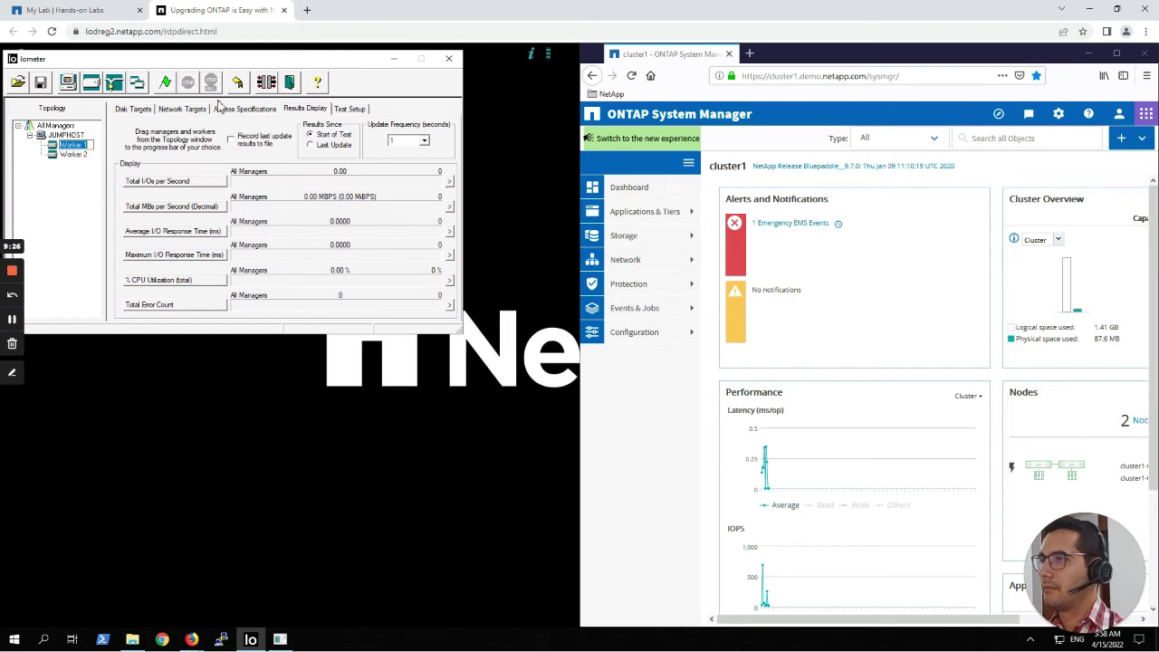
{"action": "left_click", "coordinate": [237, 111]}
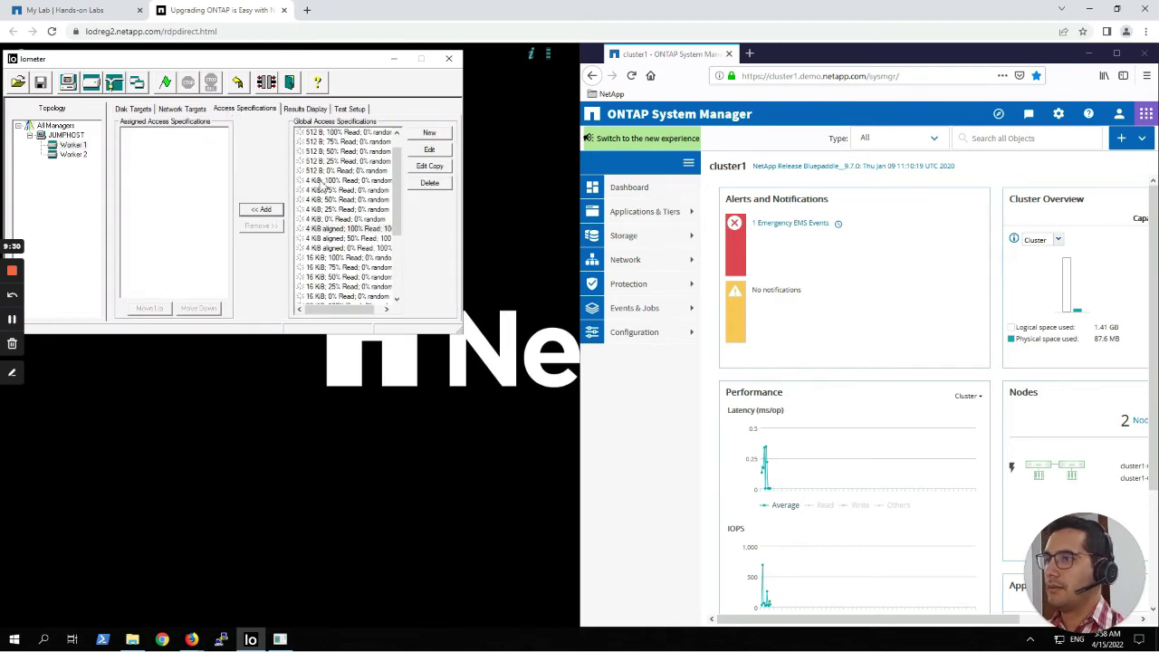
Assign '4 KiB aligned; 100% Read; 100% random' to Worker 1 and start the test.
{"action": "left_click", "coordinate": [332, 229]}
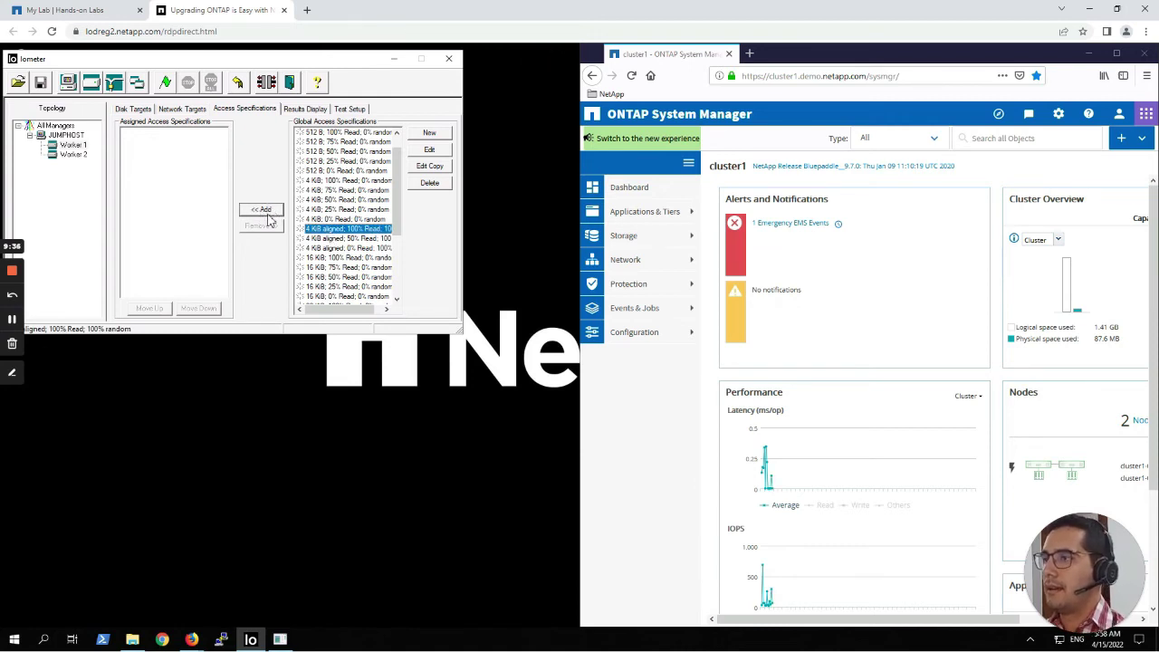
{"action": "left_click", "coordinate": [267, 213]}
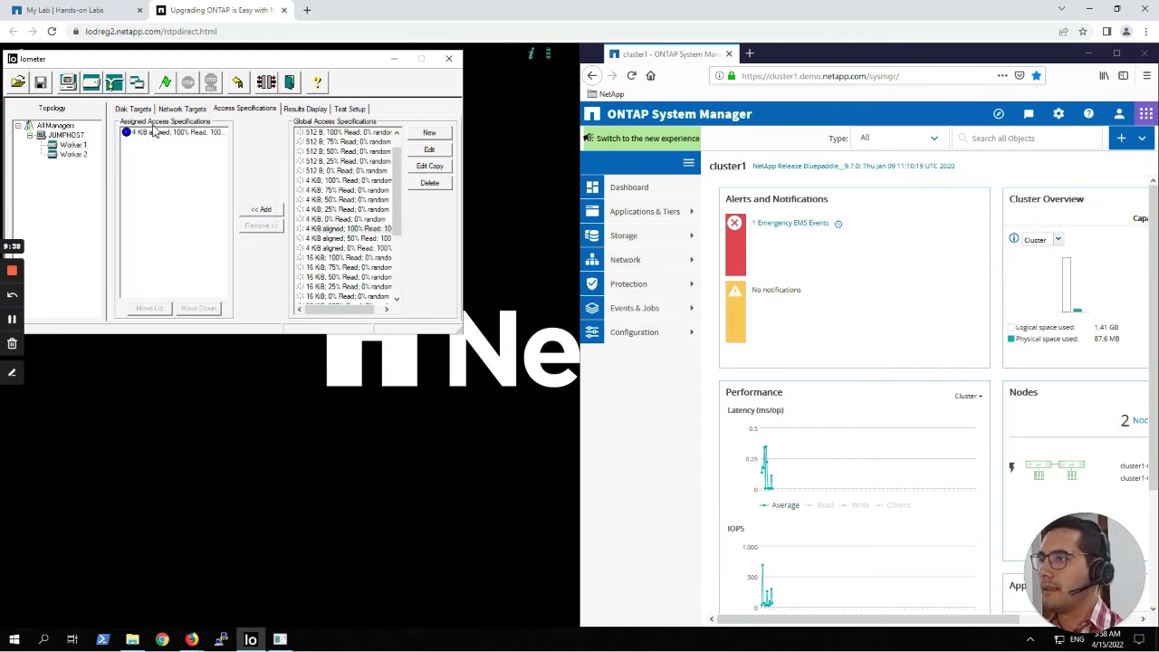
{"action": "left_click", "coordinate": [75, 154]}
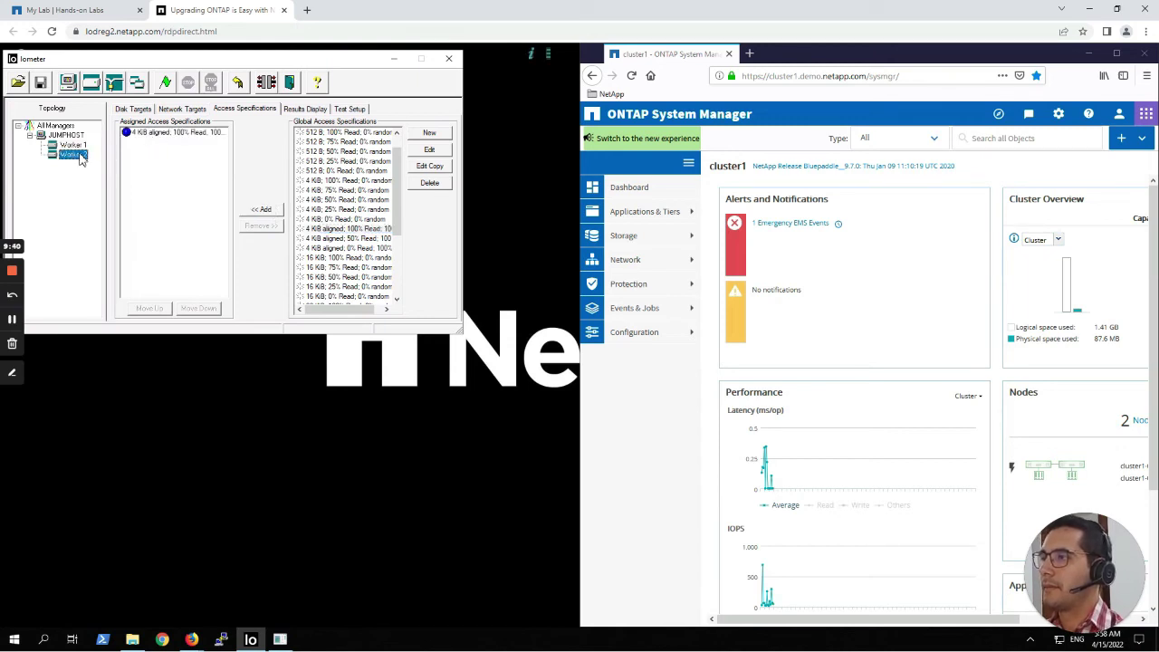
{"action": "left_click", "coordinate": [78, 147]}
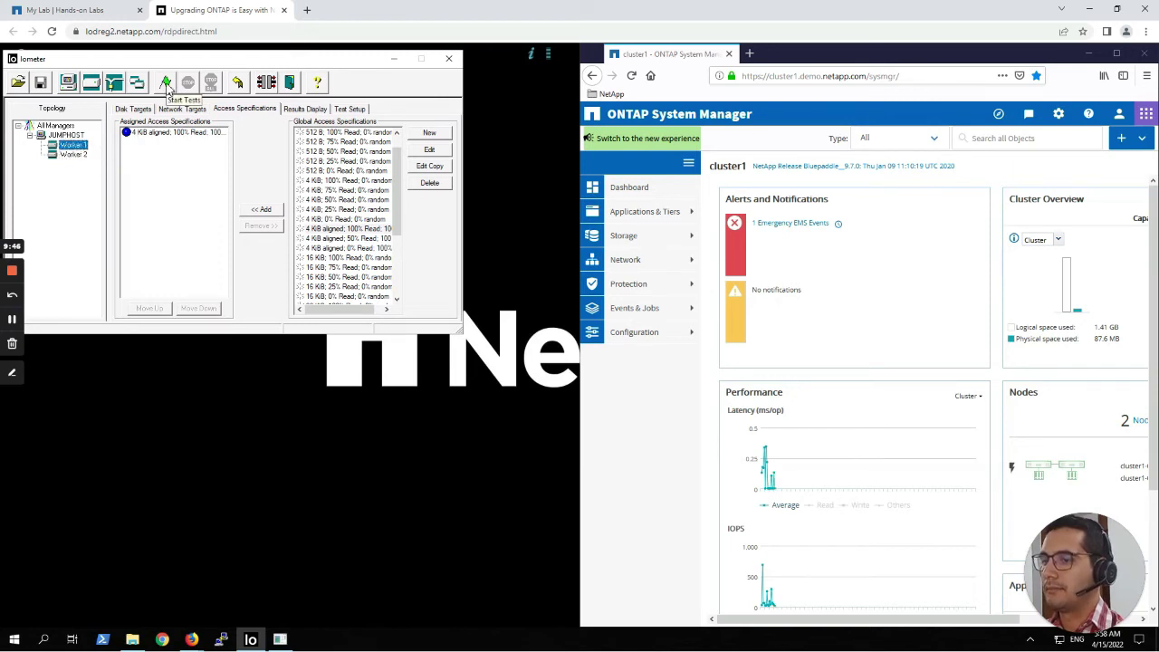
{"action": "left_click", "coordinate": [167, 84]}
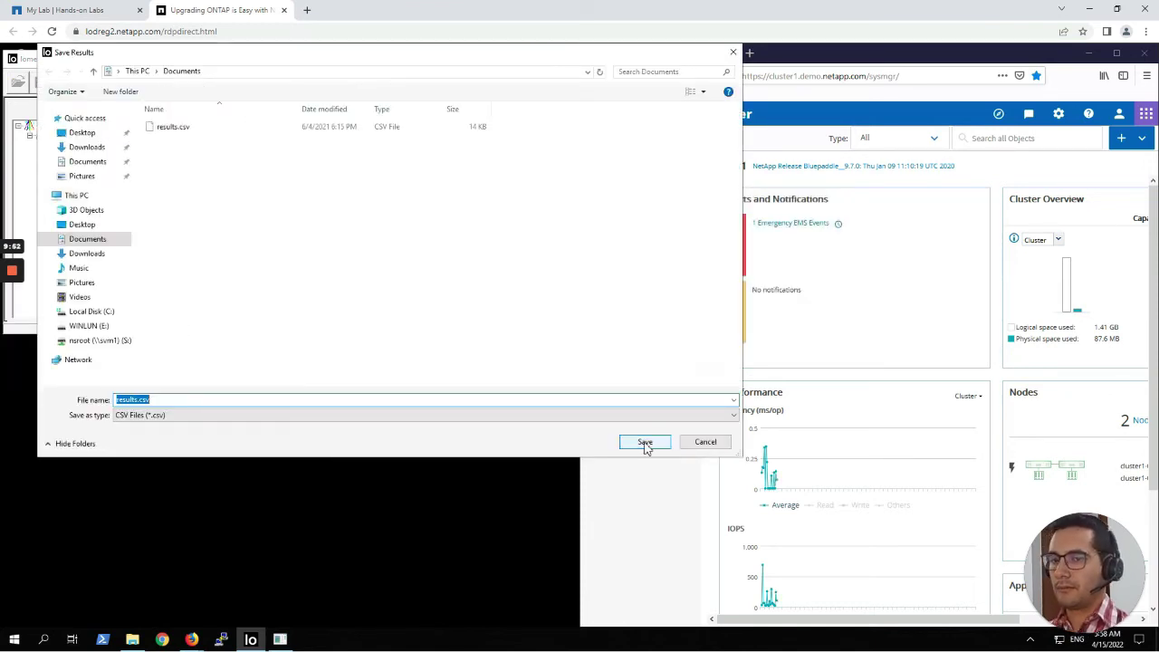
Save results to results.csv, run the test, and stop it at 4801.05 IOPS and 19.67 MBps.
{"action": "left_click", "coordinate": [644, 443]}
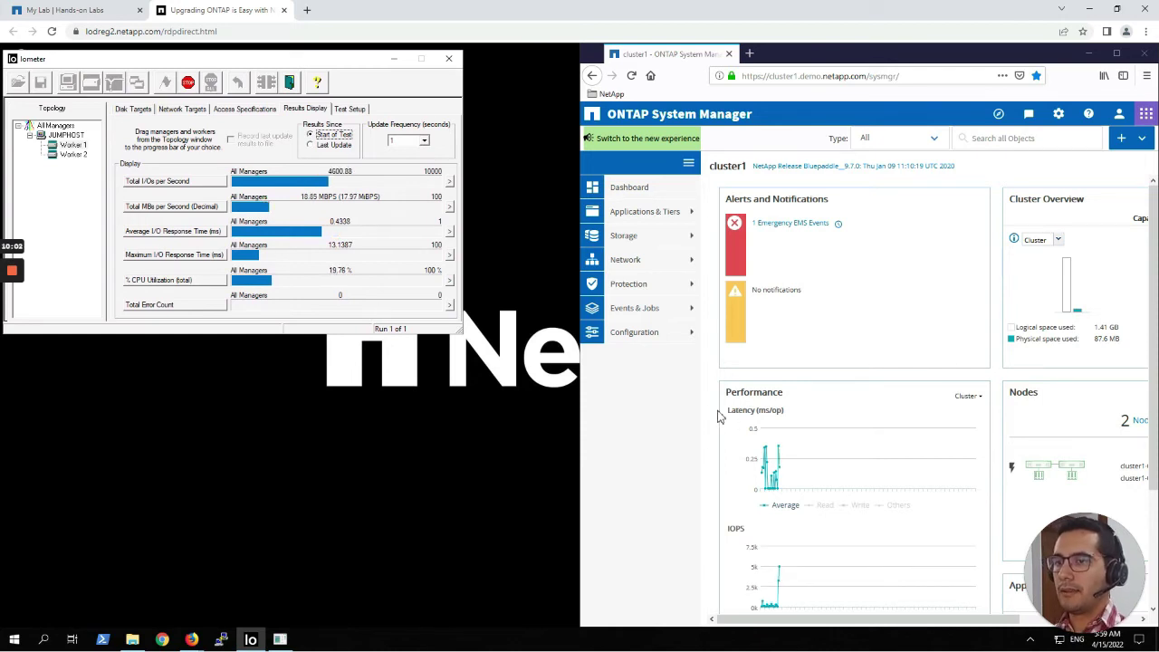
{"action": "scroll", "coordinate": [719, 416], "scroll_direction": "down", "scroll_amount": 3}
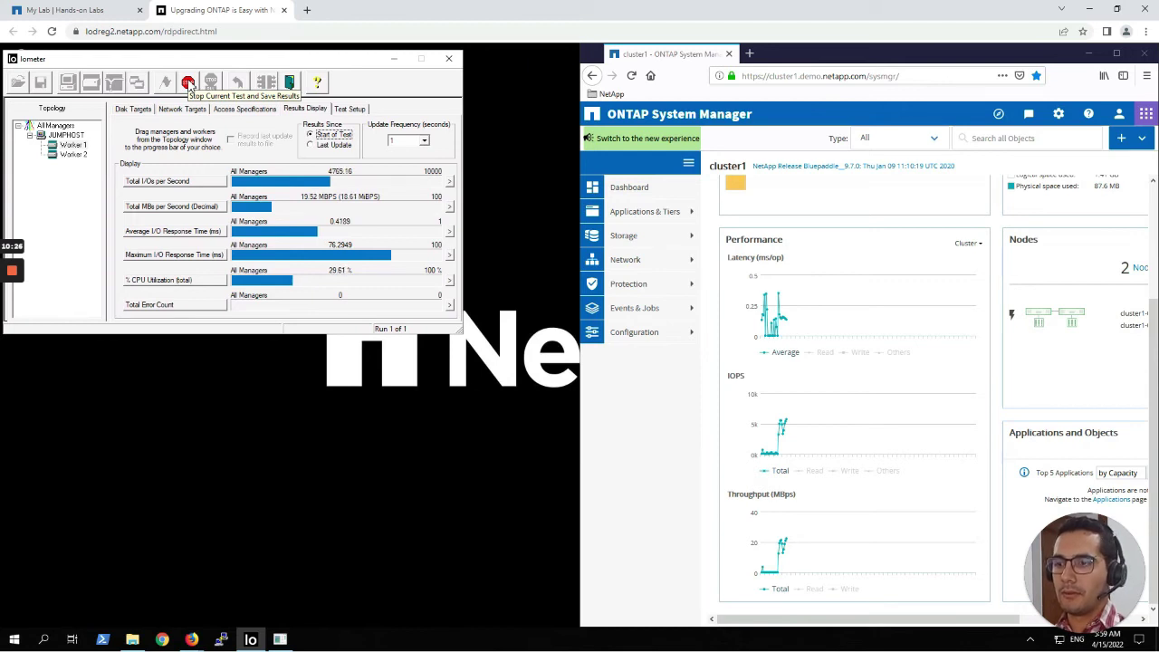
{"action": "left_click", "coordinate": [187, 84]}
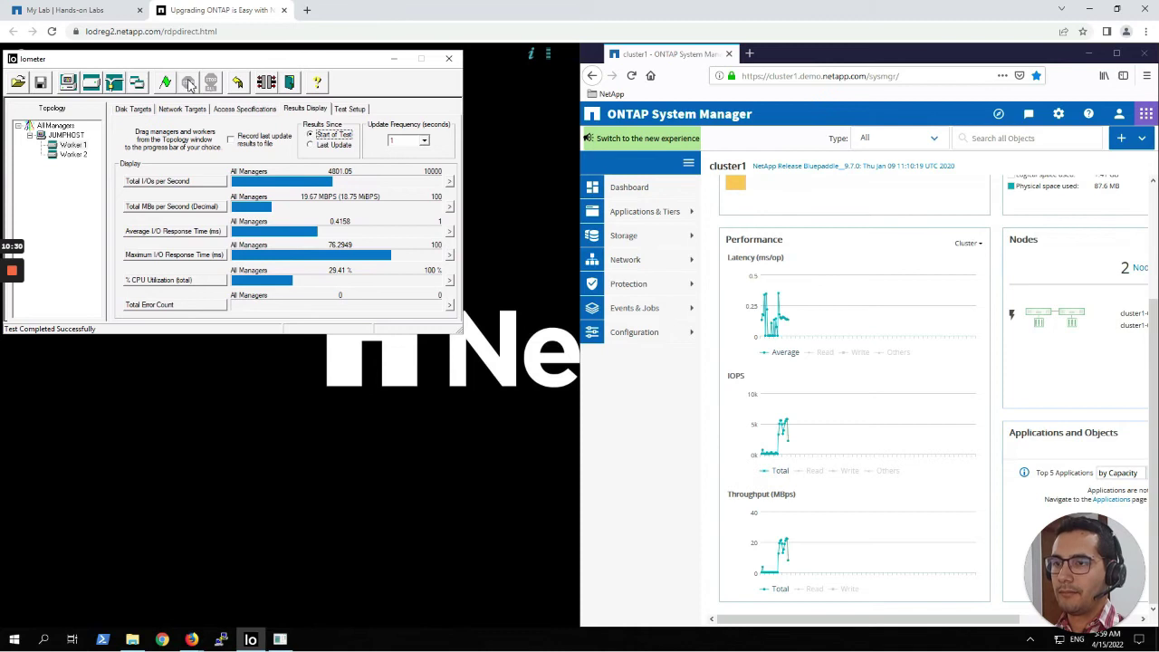
{"action": "mouse_move", "coordinate": [791, 439]}
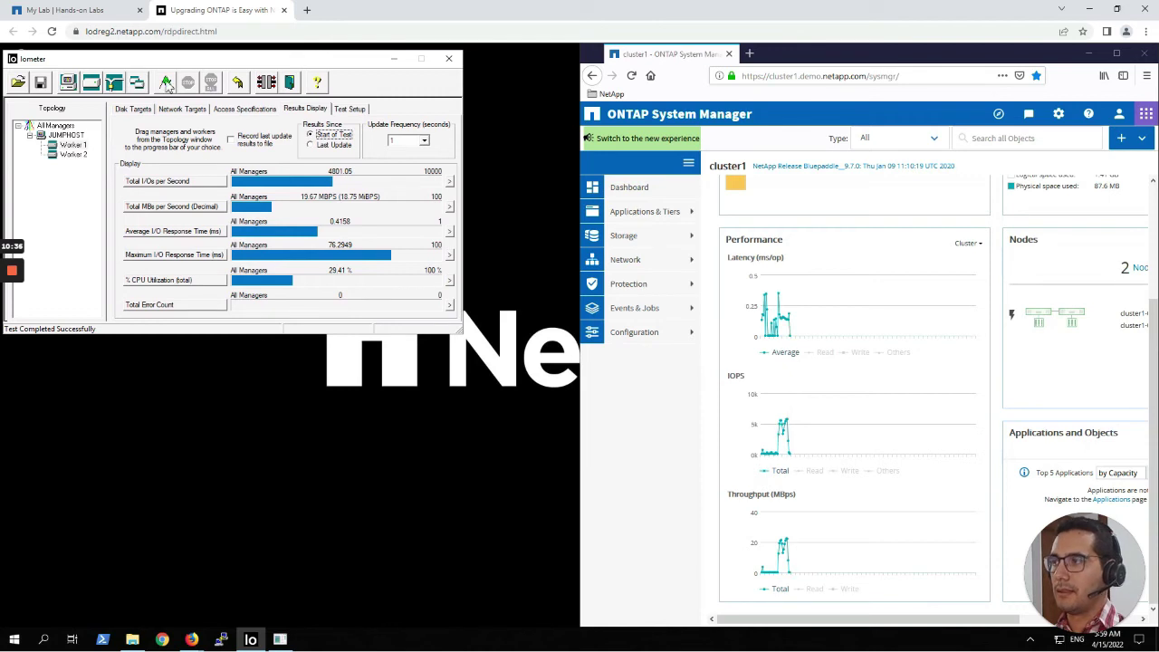
Restart the random-read test saving to results.csv, reaching about 4761.68 IOPS and 19.50 MBps.
{"action": "left_click", "coordinate": [166, 83]}
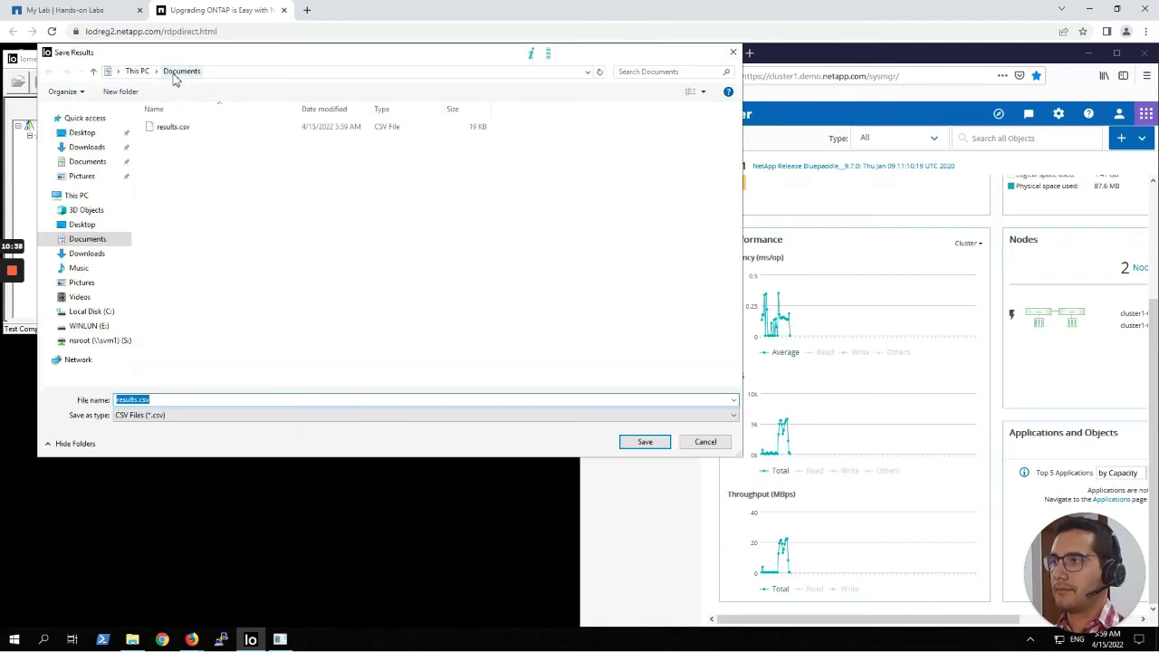
{"action": "left_click", "coordinate": [662, 443]}
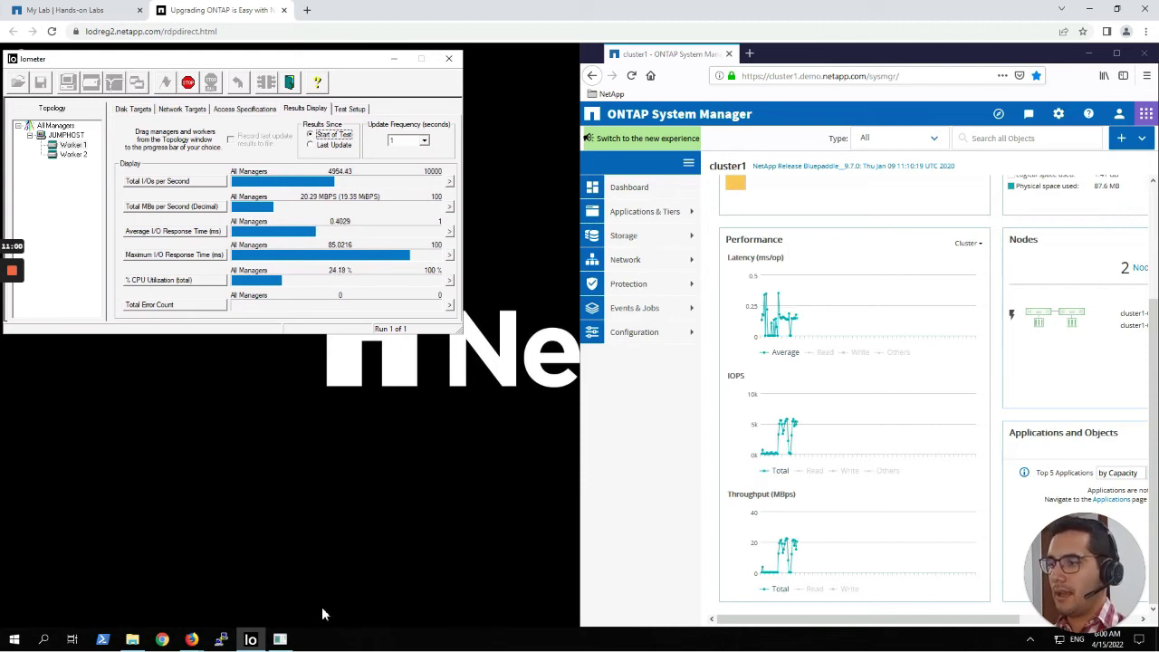
{"action": "left_click", "coordinate": [191, 639]}
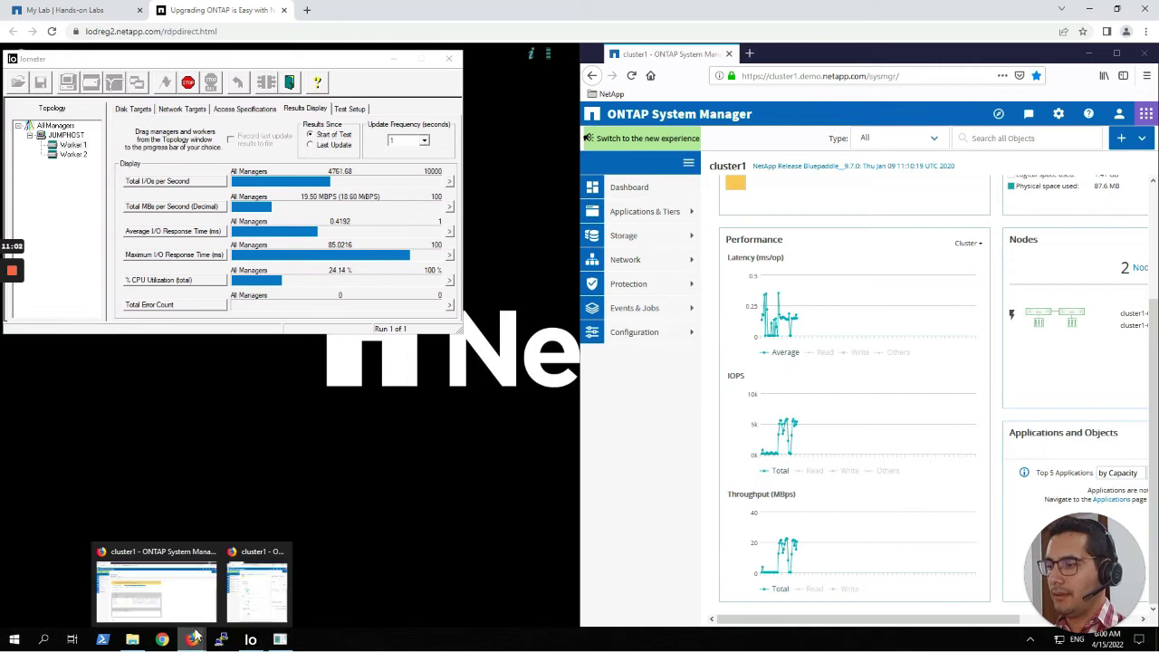
Open the Cluster Update page and continue past the validation warnings to the update step.
{"action": "left_click", "coordinate": [179, 589]}
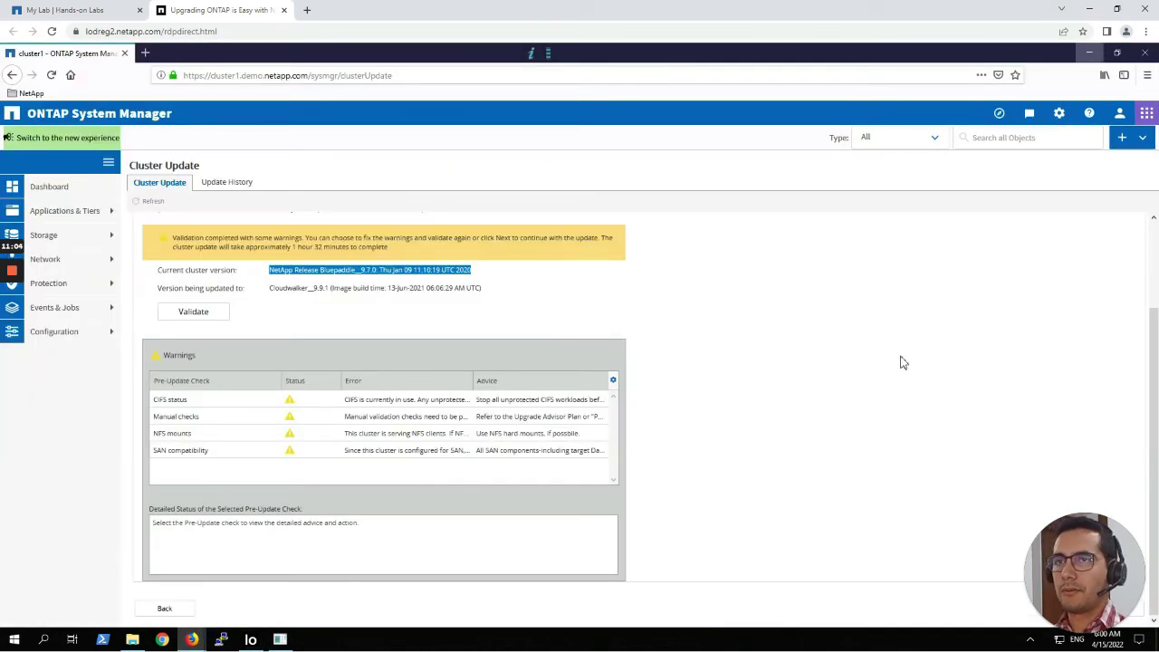
{"action": "left_click_drag", "start_coordinate": [1075, 518], "coordinate": [1115, 446]}
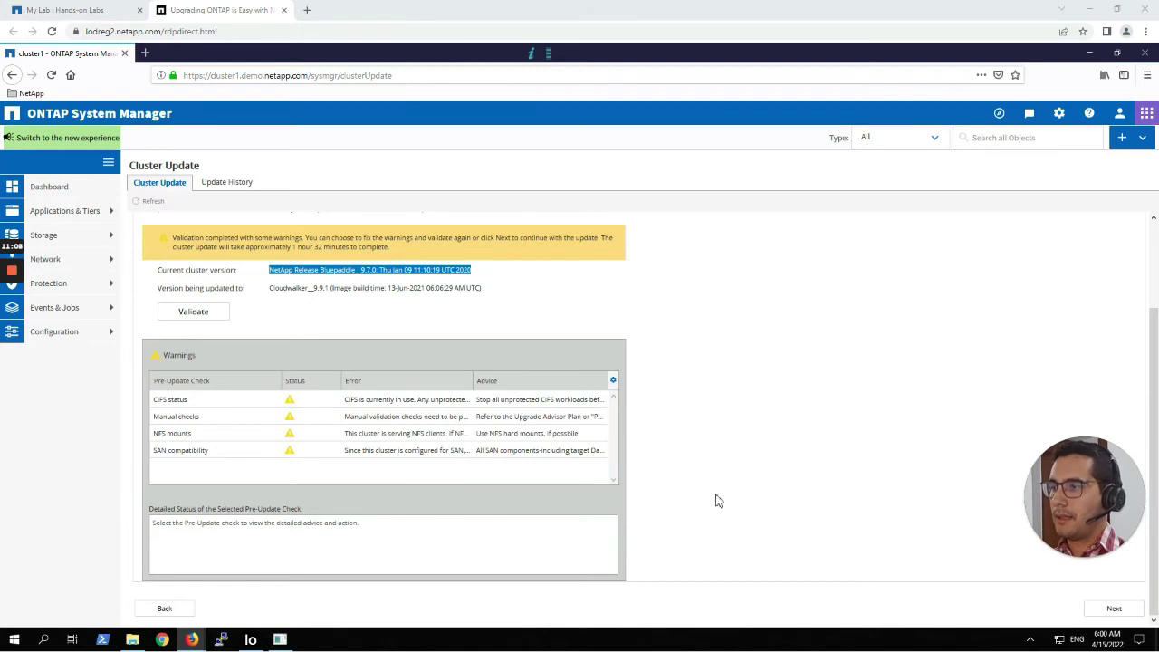
{"action": "left_click", "coordinate": [1116, 609]}
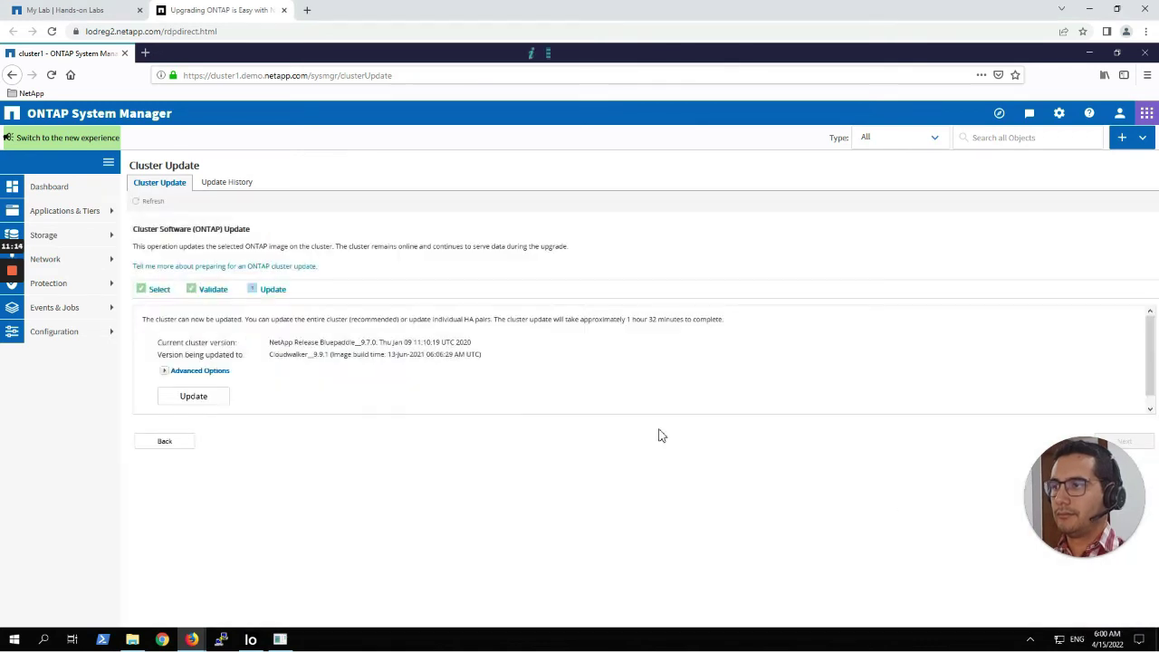
Set the stabilization time to 1 minute in the advanced options and start updating the entire cluster.
{"action": "left_click", "coordinate": [165, 372]}
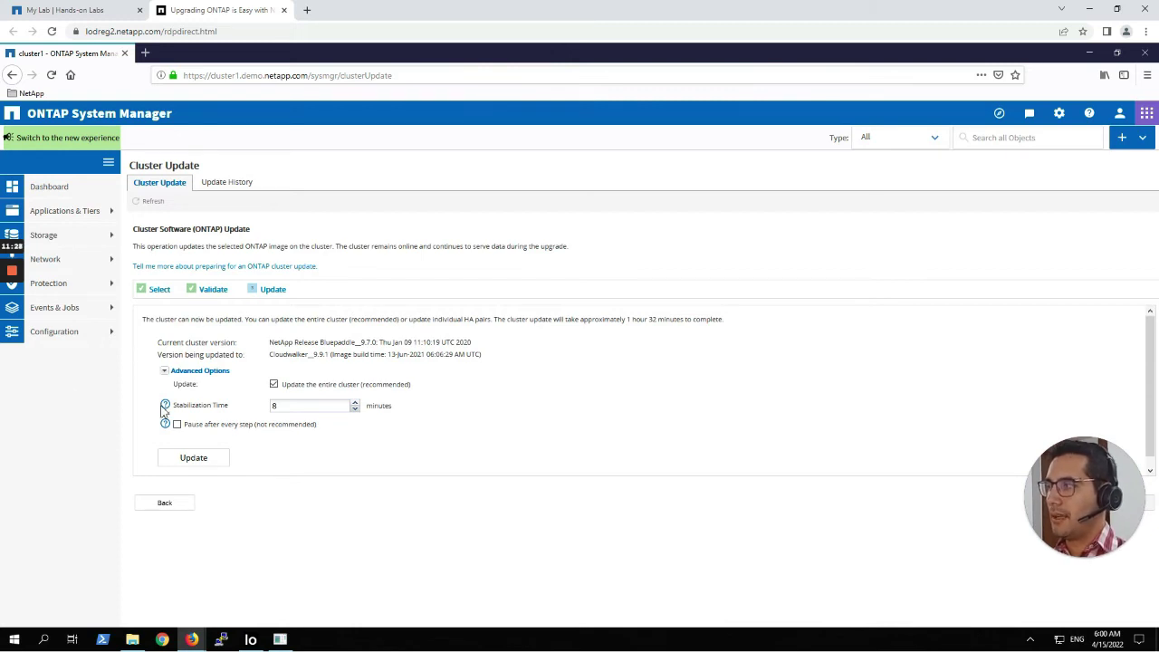
{"action": "mouse_move", "coordinate": [165, 410]}
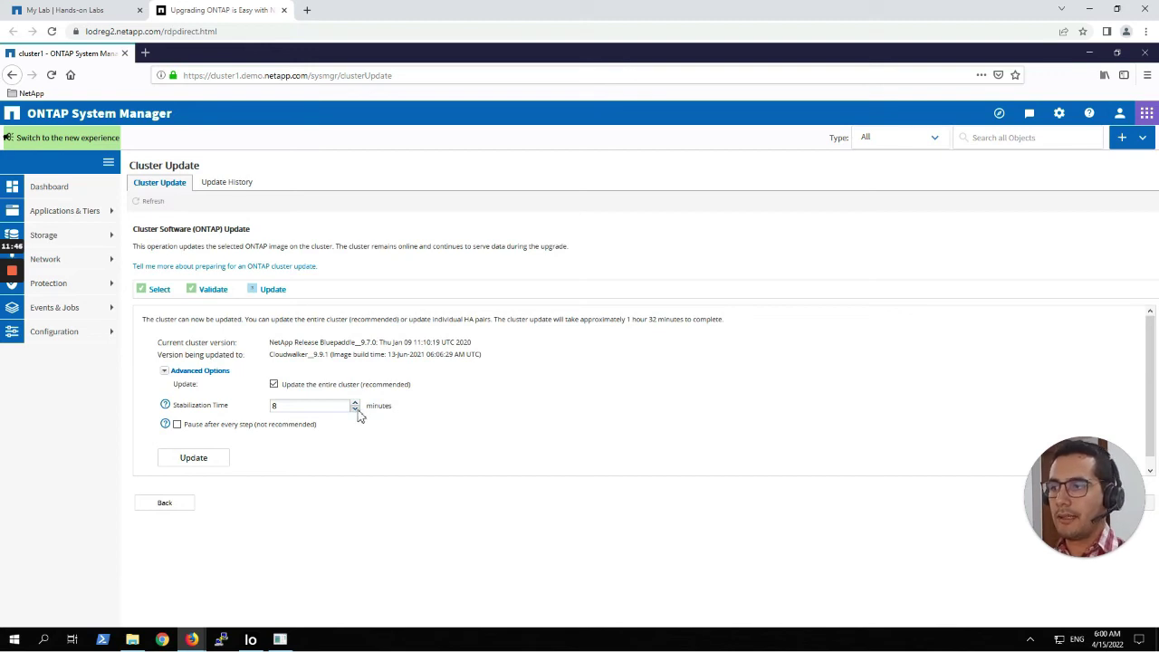
{"action": "left_click", "coordinate": [357, 411]}
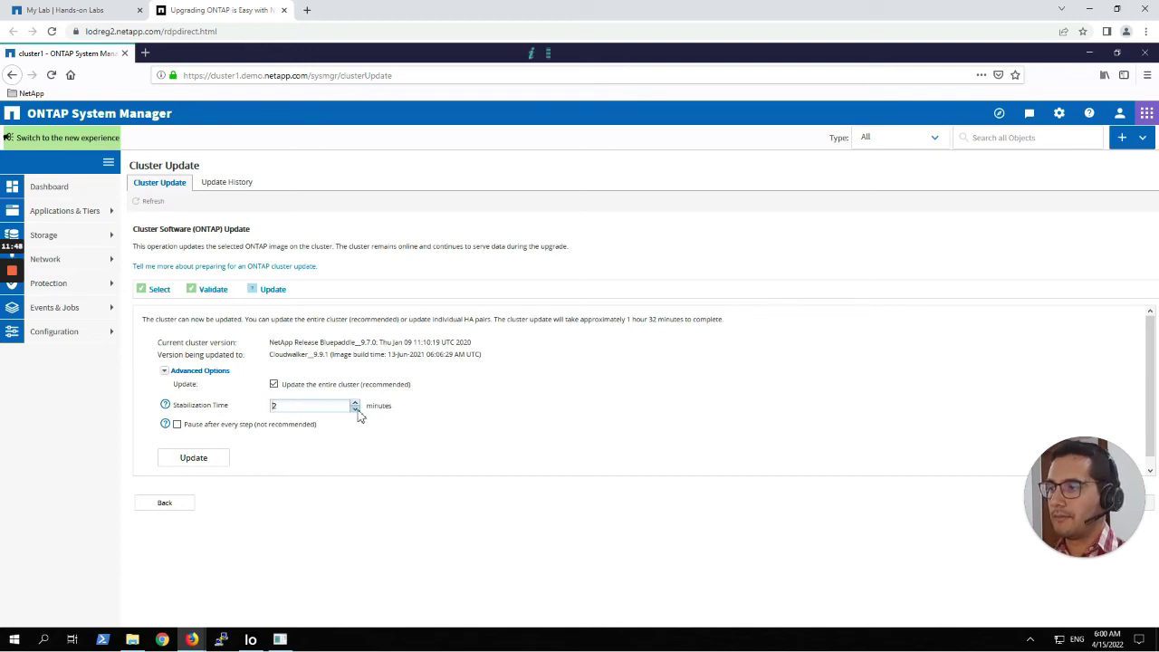
{"action": "type", "text": "1"}
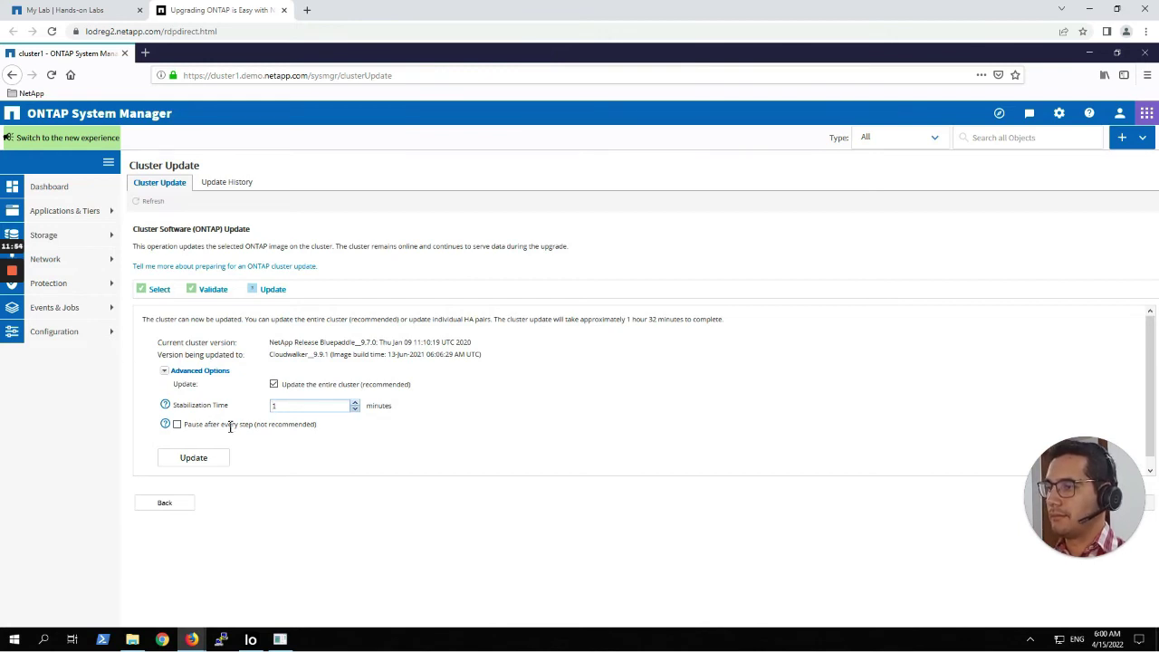
{"action": "left_click", "coordinate": [201, 462]}
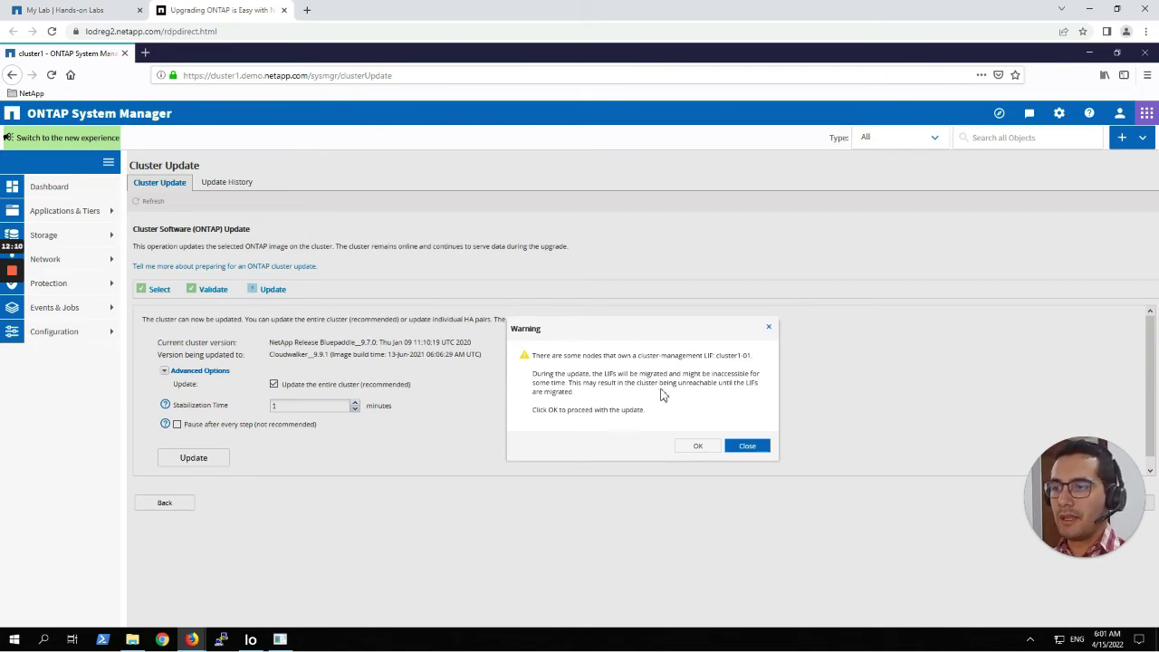
Accept the LIF migration warning and continue the update despite the NFS, SAN and manual-check warnings.
{"action": "left_click", "coordinate": [695, 447]}
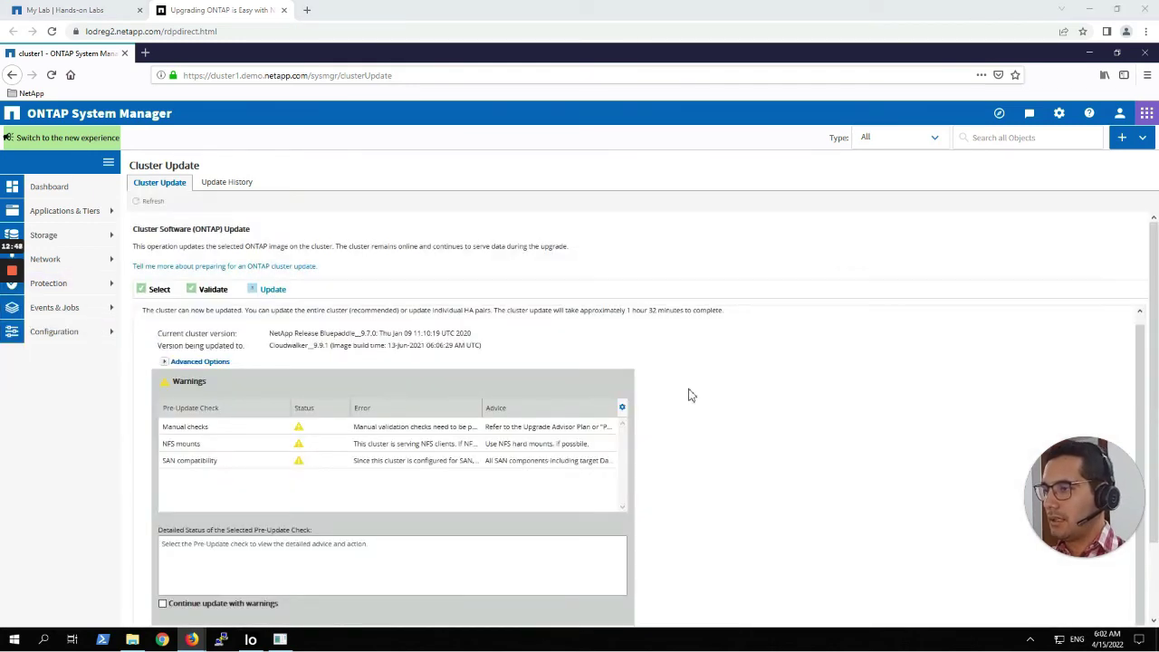
{"action": "scroll", "coordinate": [762, 404], "scroll_direction": "down", "scroll_amount": 2}
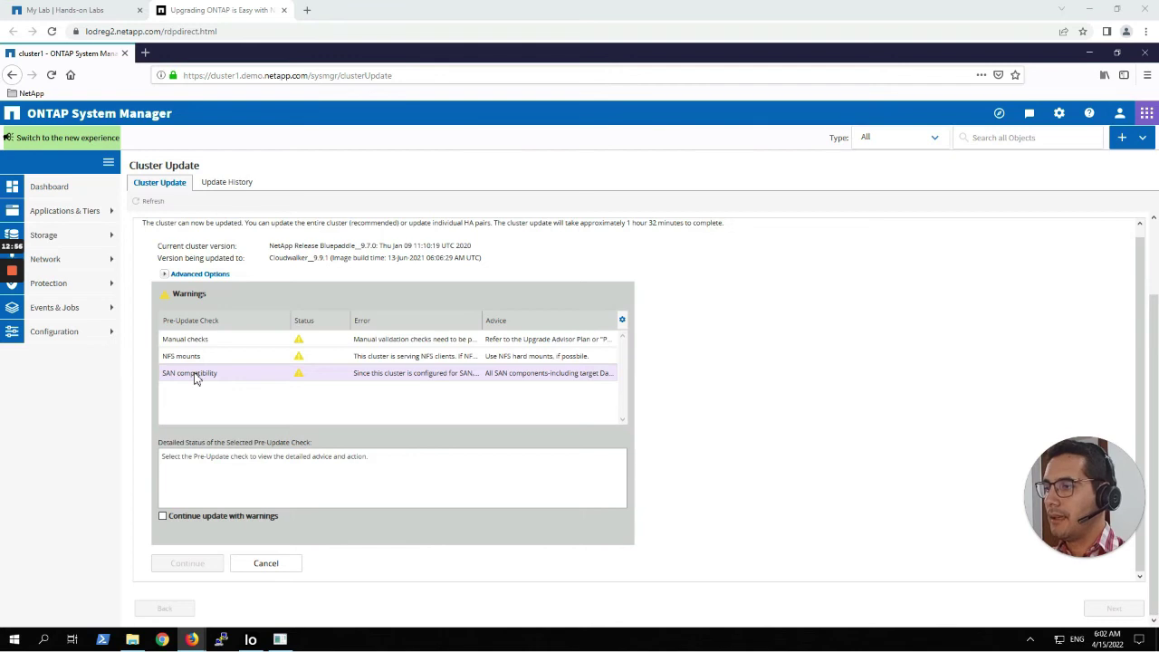
{"action": "left_click", "coordinate": [163, 517]}
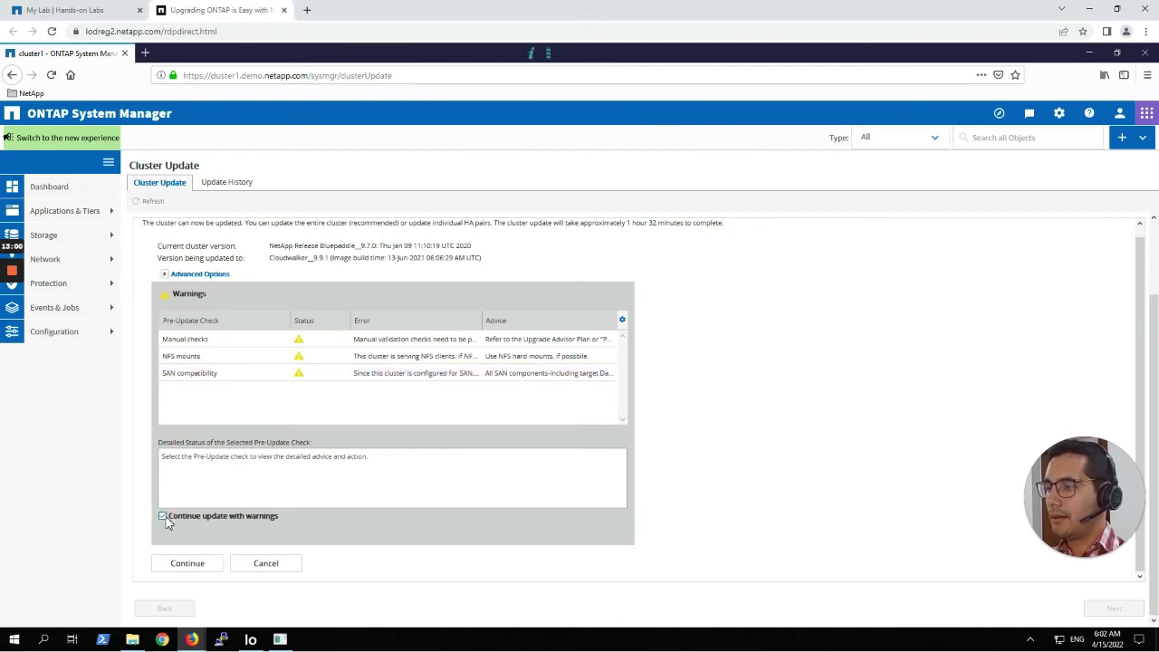
{"action": "left_click", "coordinate": [207, 566]}
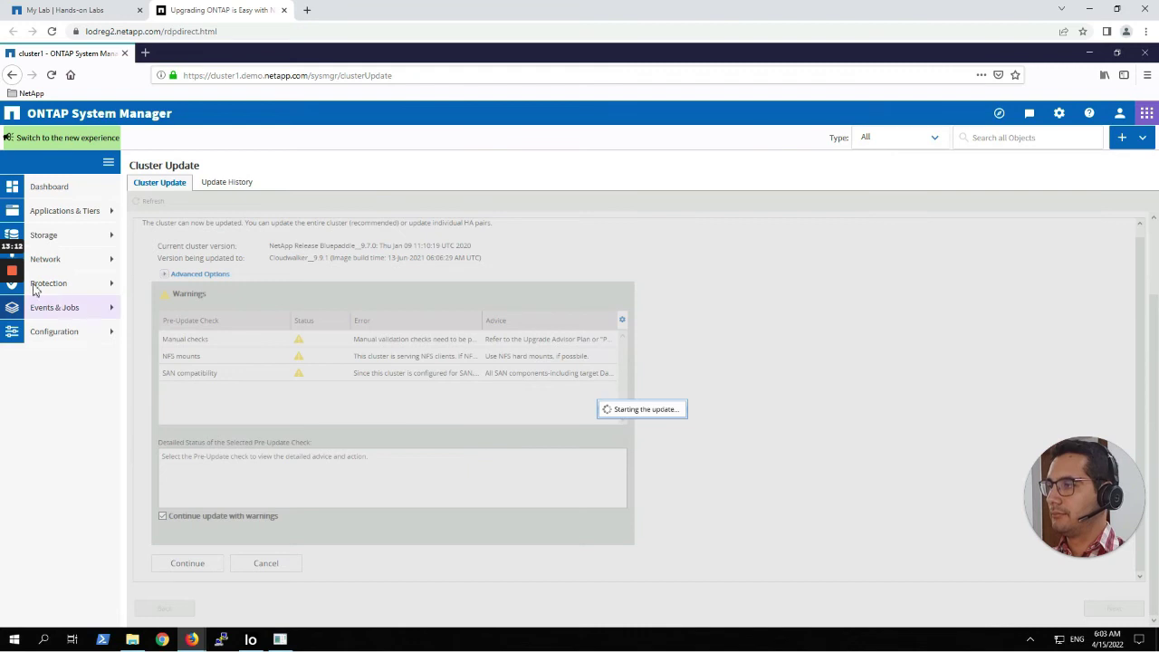
{"action": "mouse_move", "coordinate": [14, 321]}
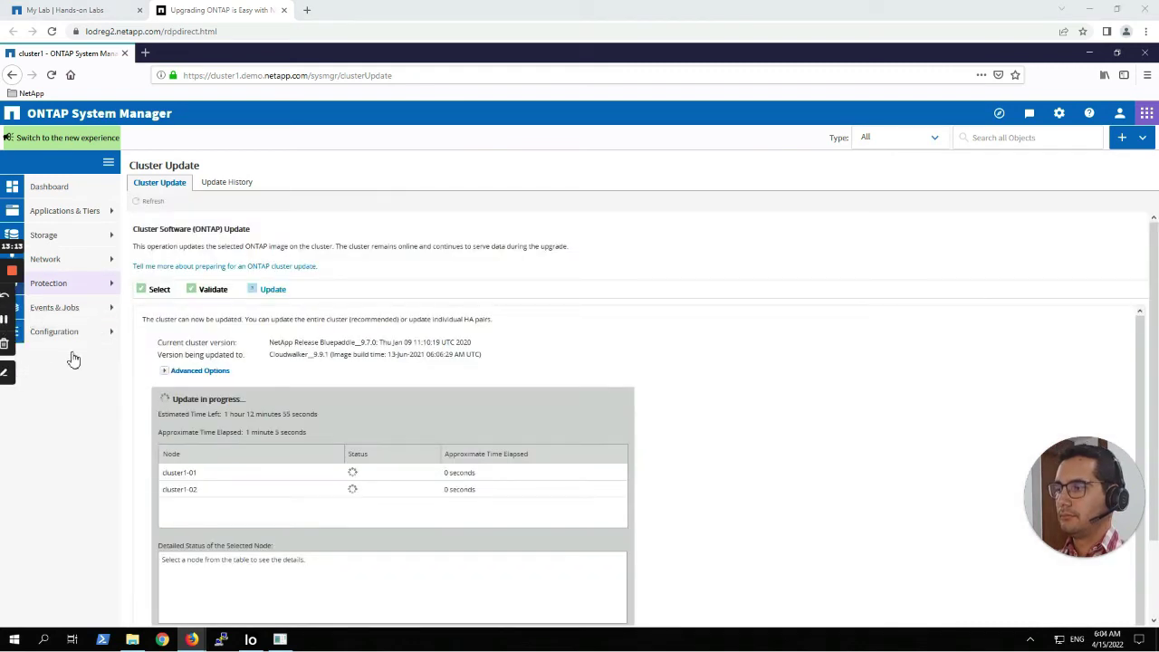
Scroll through the Update in progress panel, then minimize Firefox to show Iometer beside the dashboard.
{"action": "scroll", "coordinate": [135, 401], "scroll_direction": "down", "scroll_amount": 1}
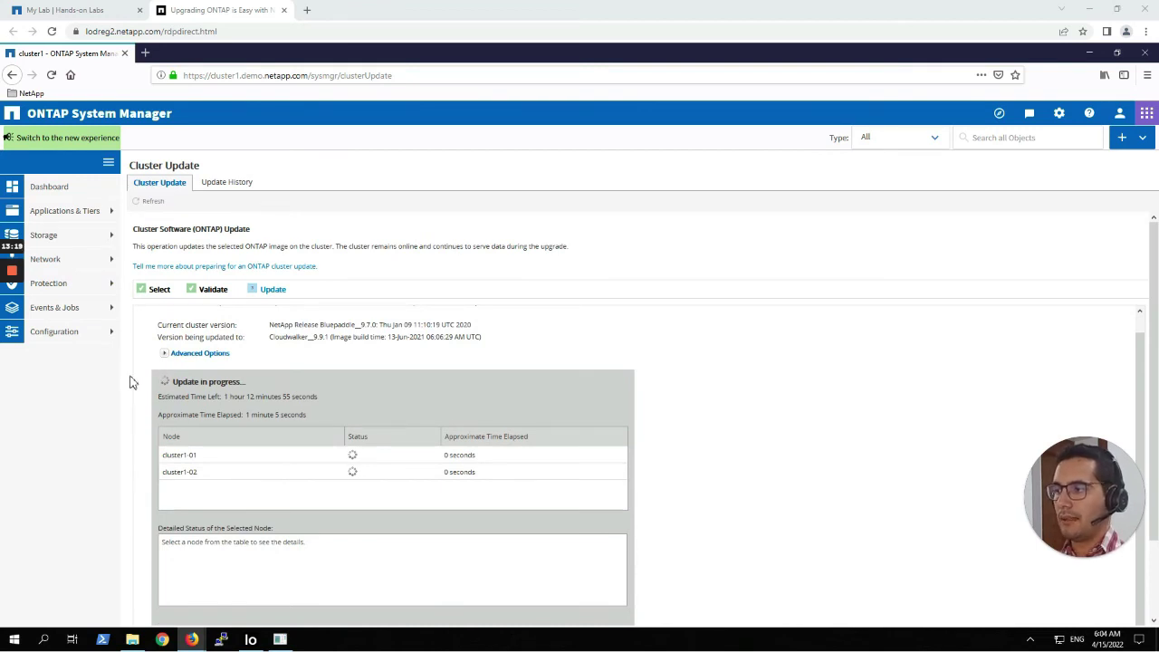
{"action": "scroll", "coordinate": [129, 382], "scroll_direction": "down", "scroll_amount": 2}
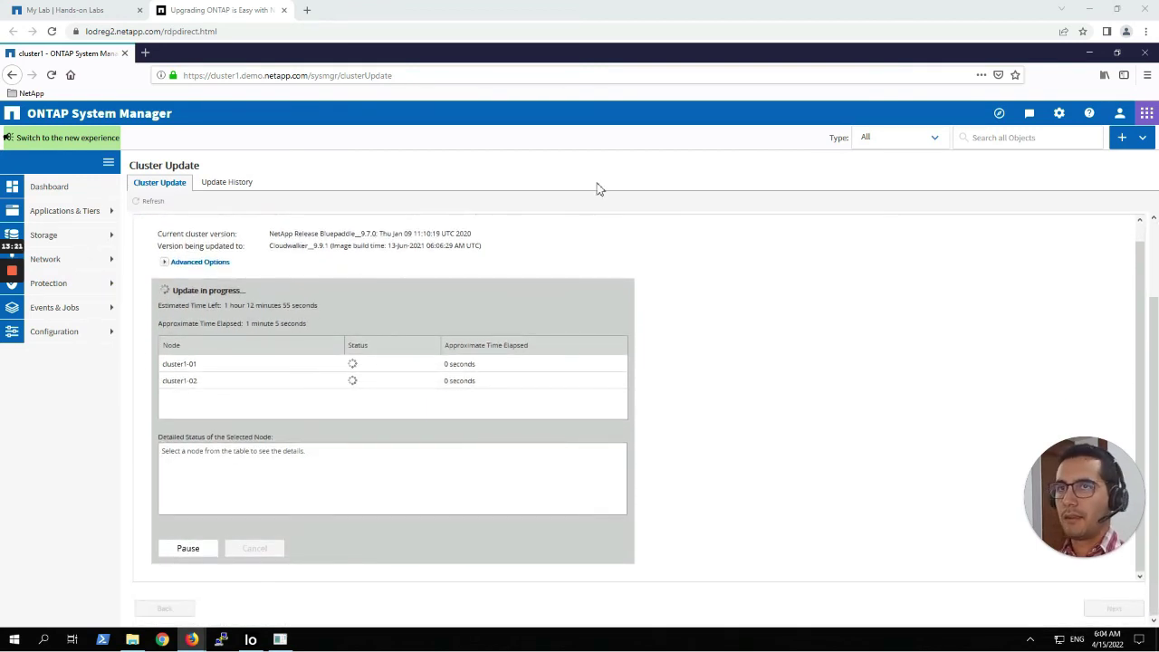
{"action": "left_click", "coordinate": [1090, 55]}
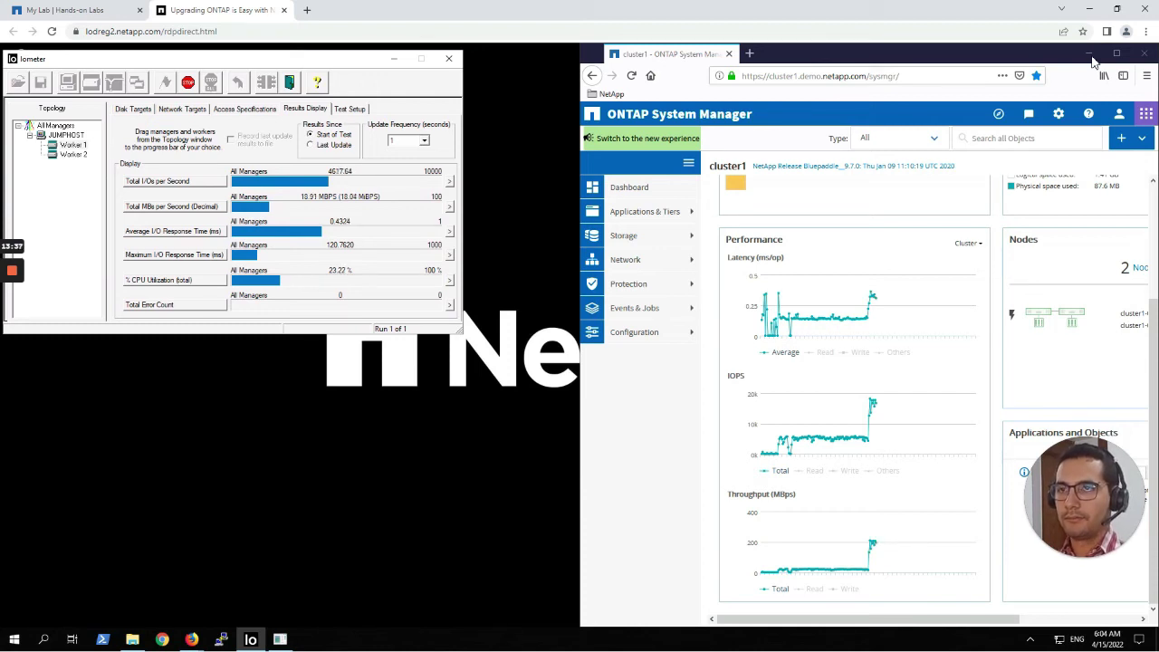
Restore the Cluster Update window showing cluster1-02 finished and cluster1-01 still updating.
{"action": "mouse_move", "coordinate": [191, 637]}
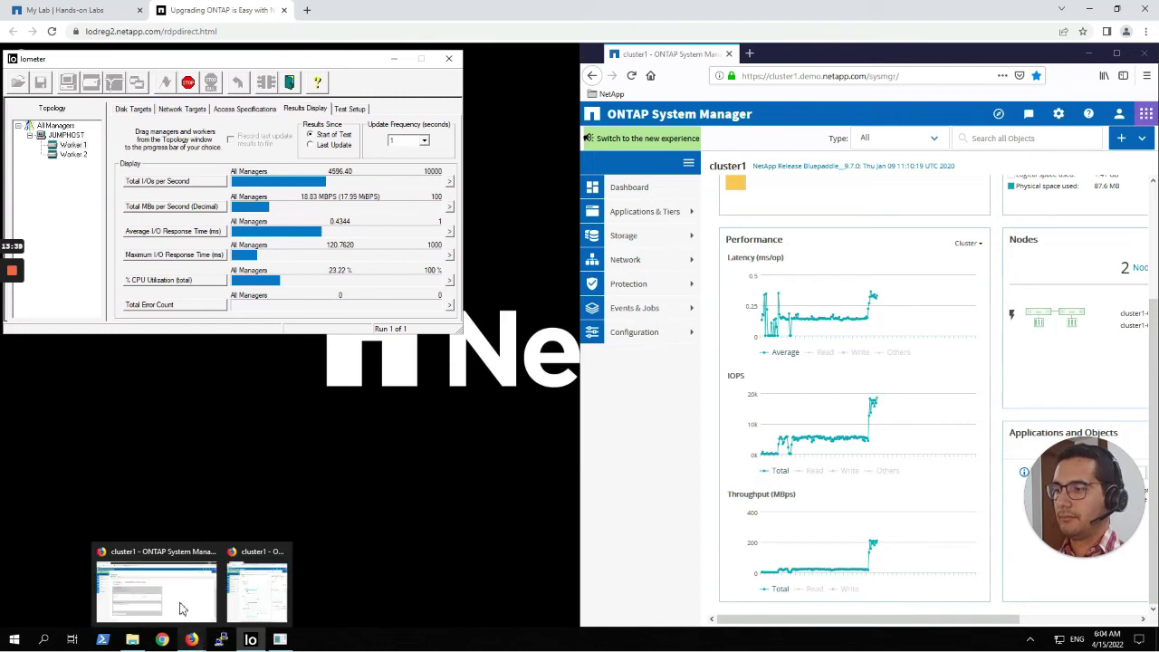
{"action": "left_click", "coordinate": [184, 616]}
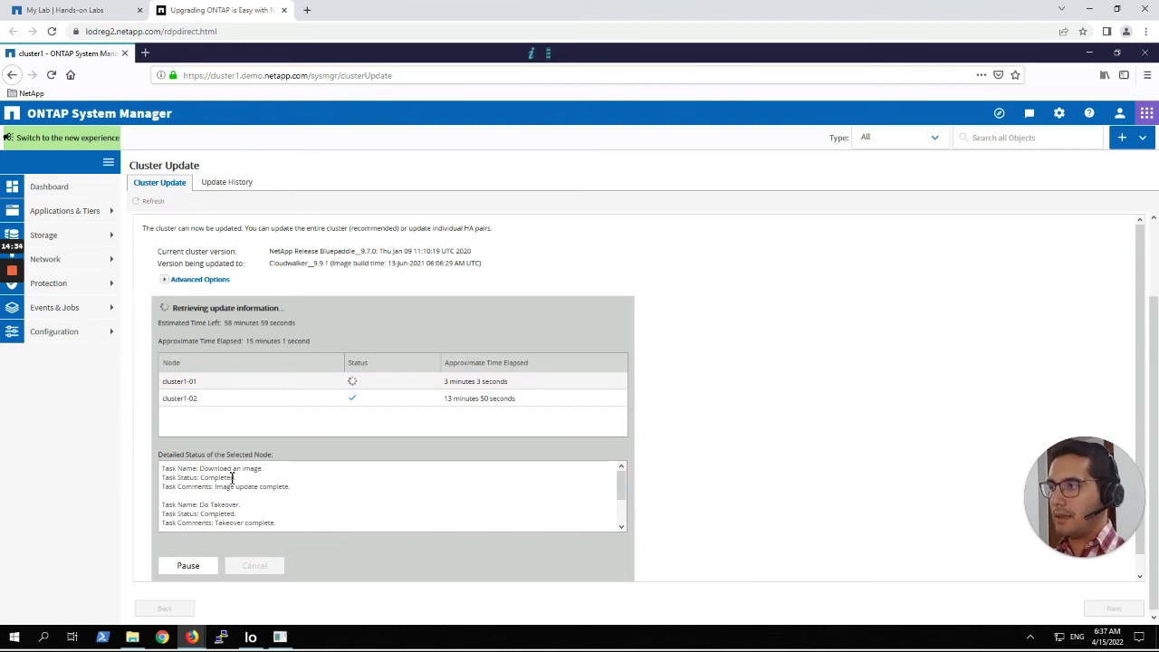
{"action": "left_click_drag", "start_coordinate": [217, 486], "coordinate": [299, 491]}
{"action": "scroll", "coordinate": [271, 511], "scroll_direction": "down", "scroll_amount": 1}
{"action": "scroll", "coordinate": [230, 518], "scroll_direction": "down", "scroll_amount": 1}
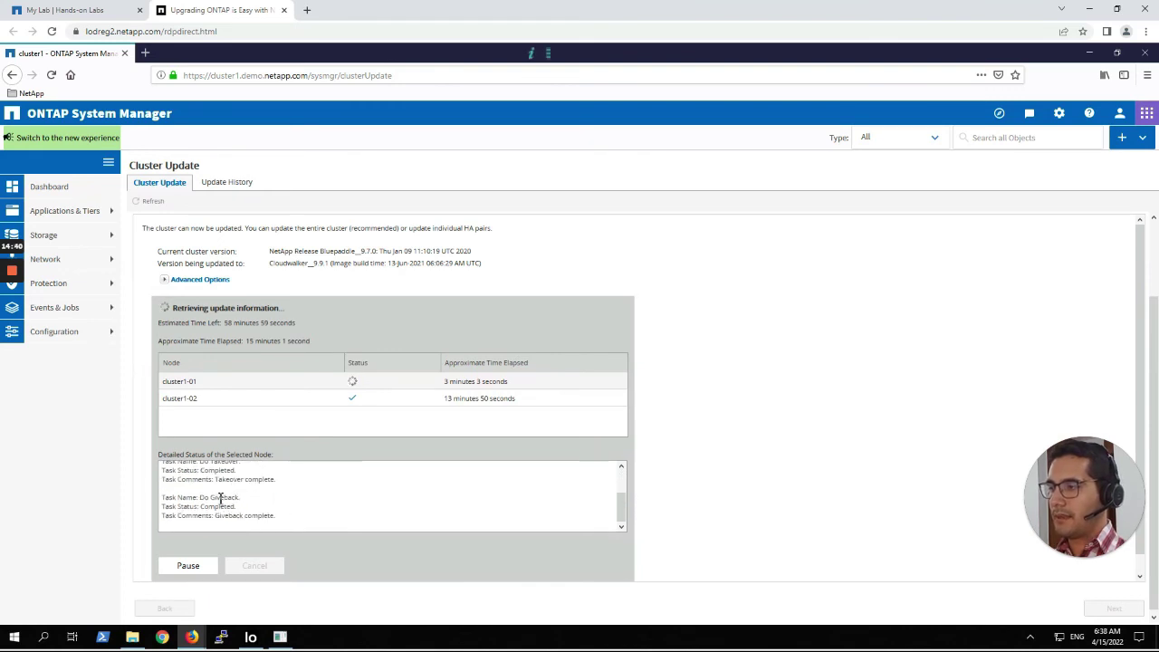
{"action": "left_click_drag", "start_coordinate": [201, 497], "coordinate": [163, 497]}
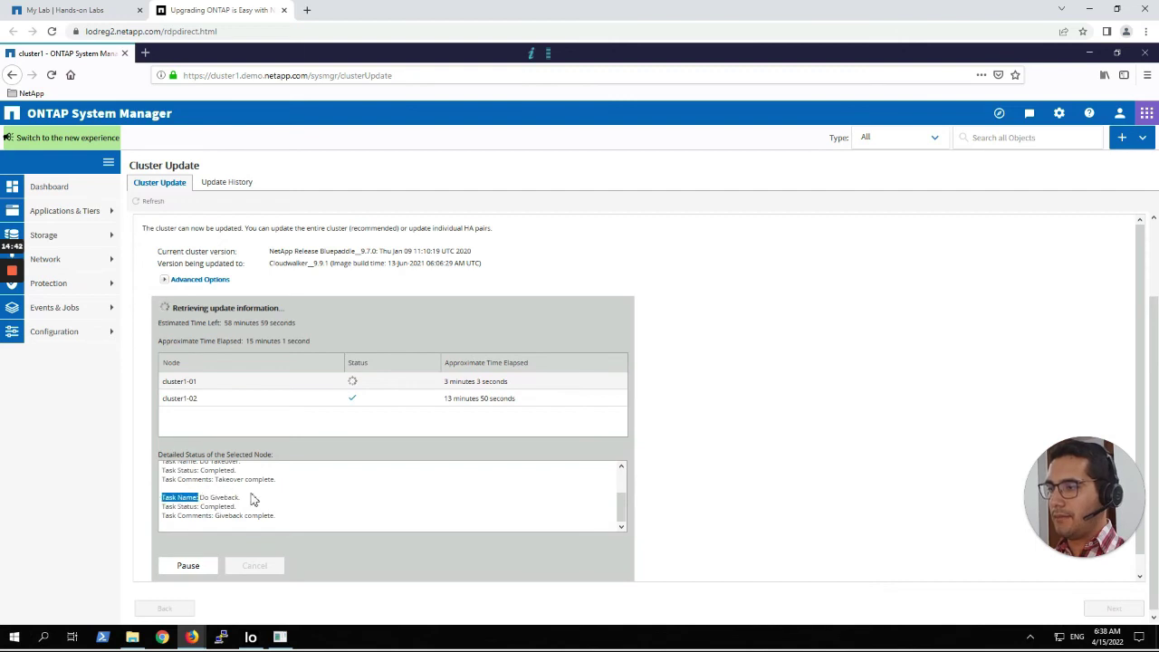
{"action": "scroll", "coordinate": [254, 499], "scroll_direction": "down", "scroll_amount": 1}
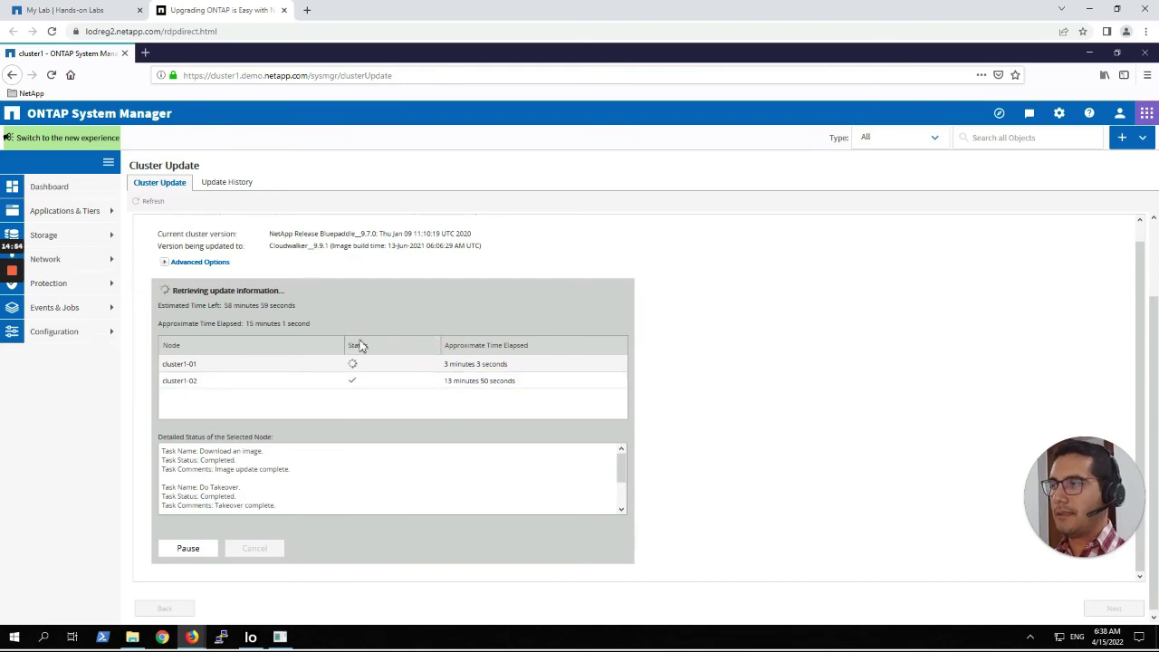
Reload System Manager and sign in as admin with the account password.
{"action": "left_click", "coordinate": [53, 76]}
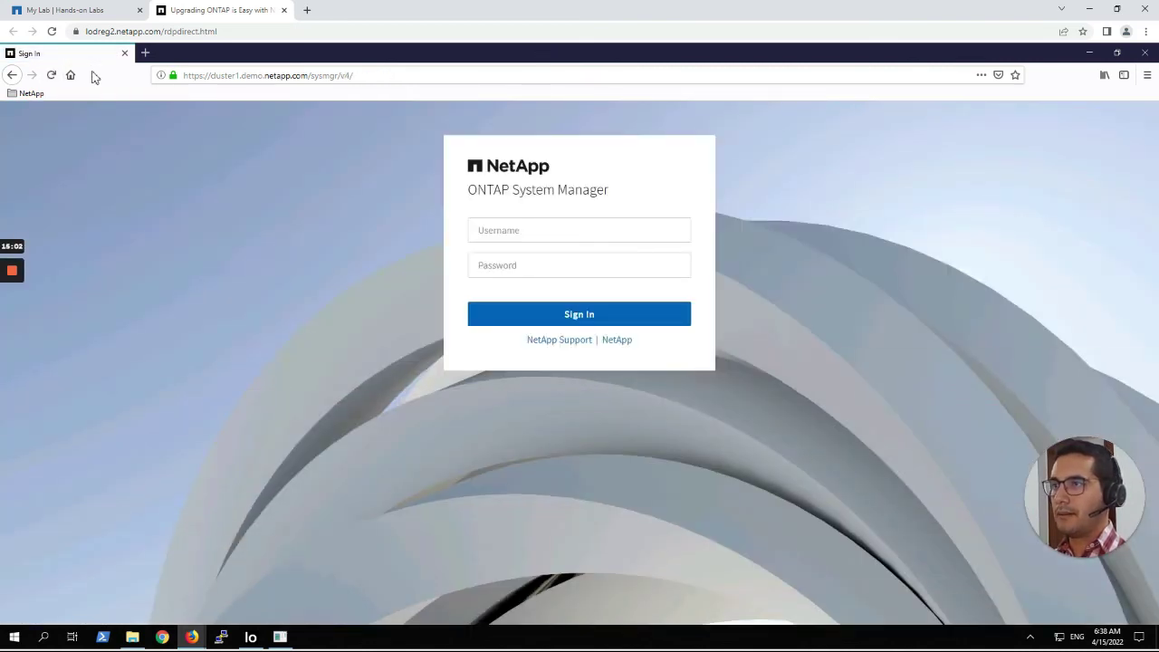
{"action": "left_click", "coordinate": [559, 227]}
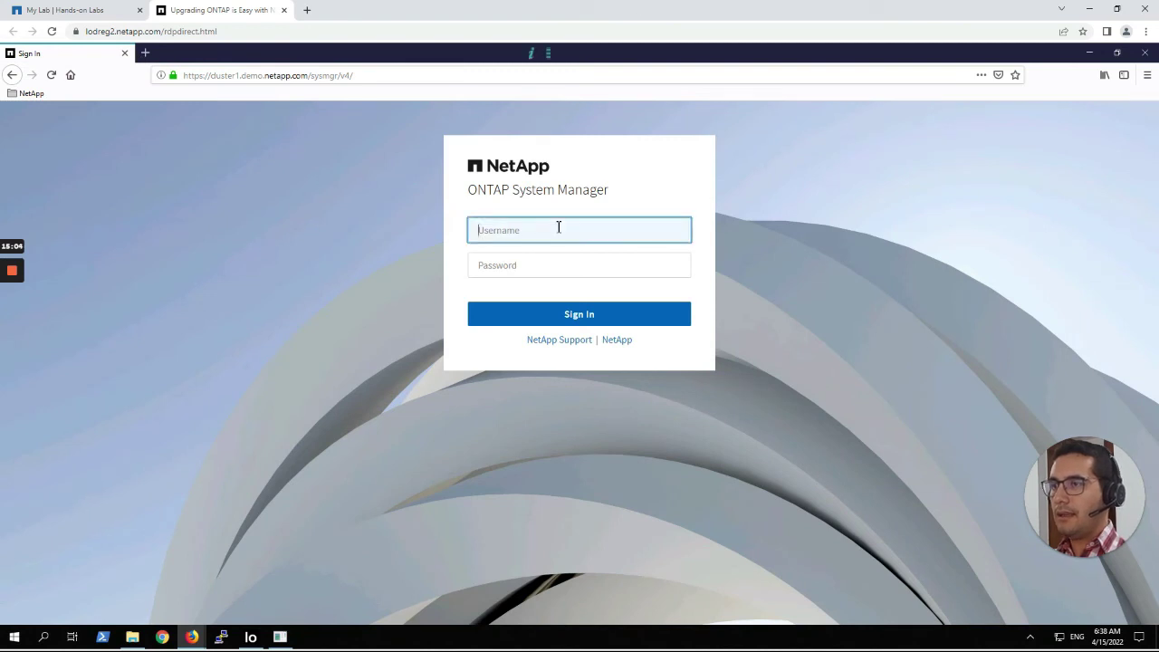
{"action": "type", "text": "admin"}
{"action": "key", "text": "Tab"}
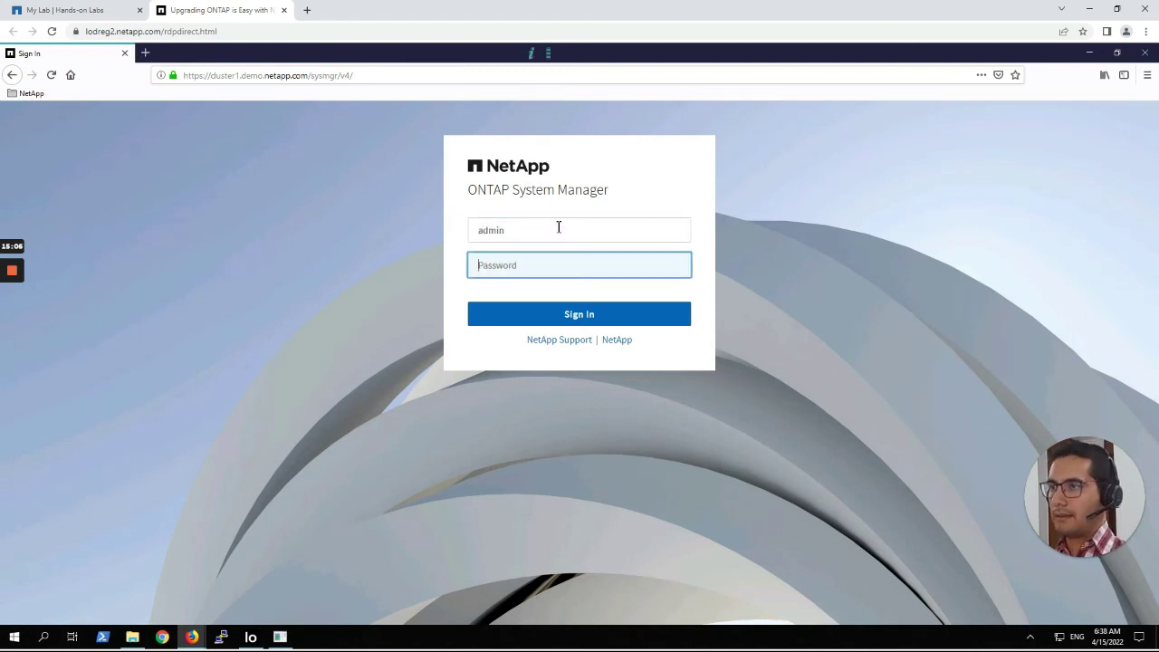
{"action": "type", "text": "Ne"}
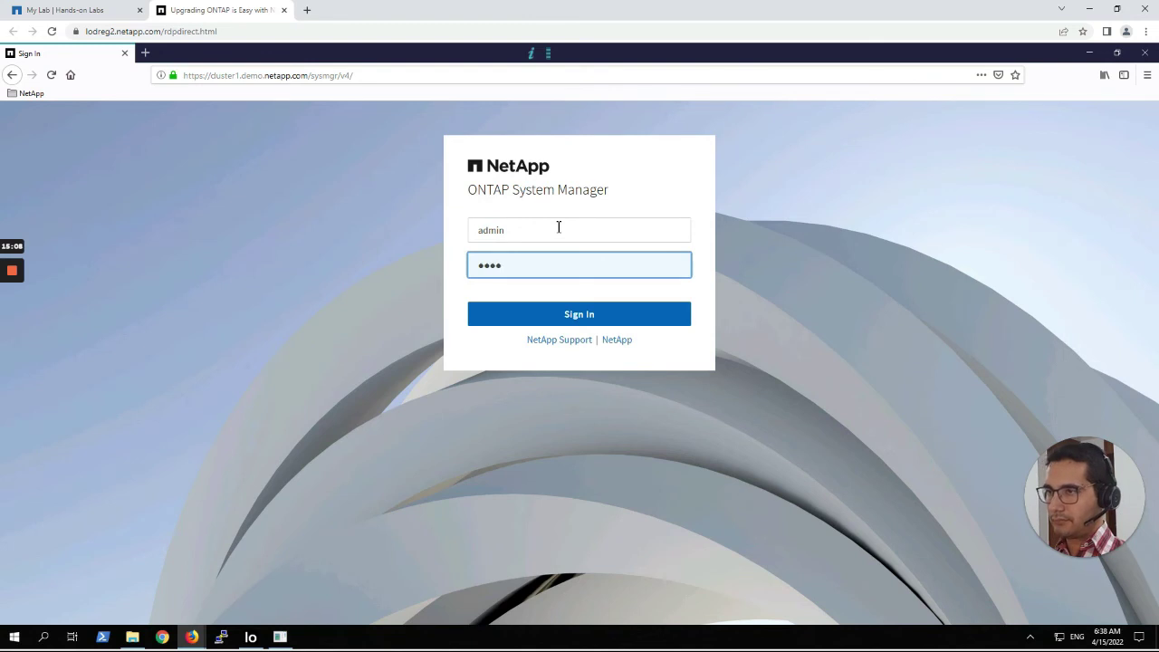
{"action": "type", "text": "tapp1!"}
{"action": "key", "text": "Return"}
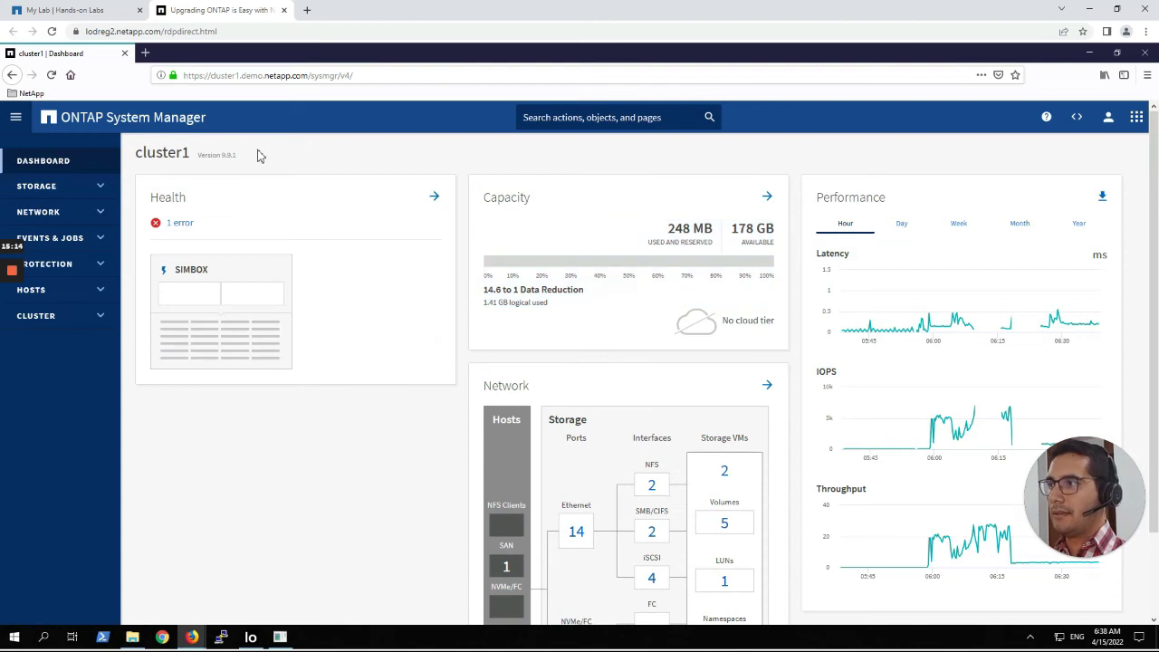
Confirm cluster1 reports Version 9.9.1 and open the Storage Overview page.
{"action": "left_click_drag", "start_coordinate": [254, 160], "coordinate": [201, 161]}
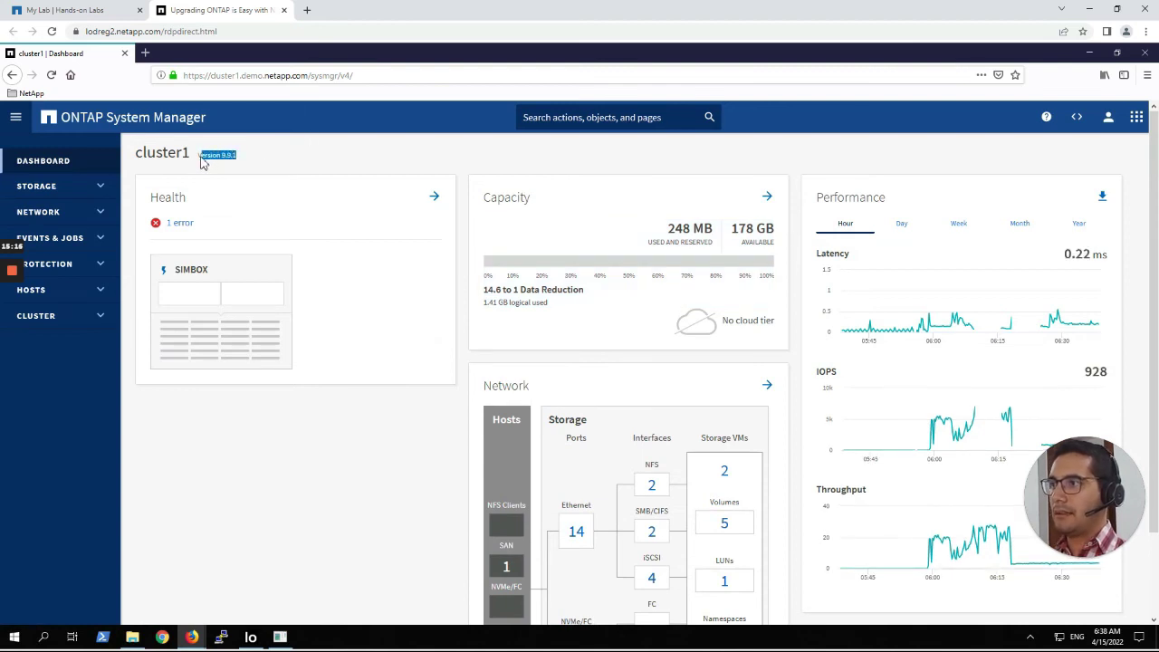
{"action": "left_click", "coordinate": [294, 150]}
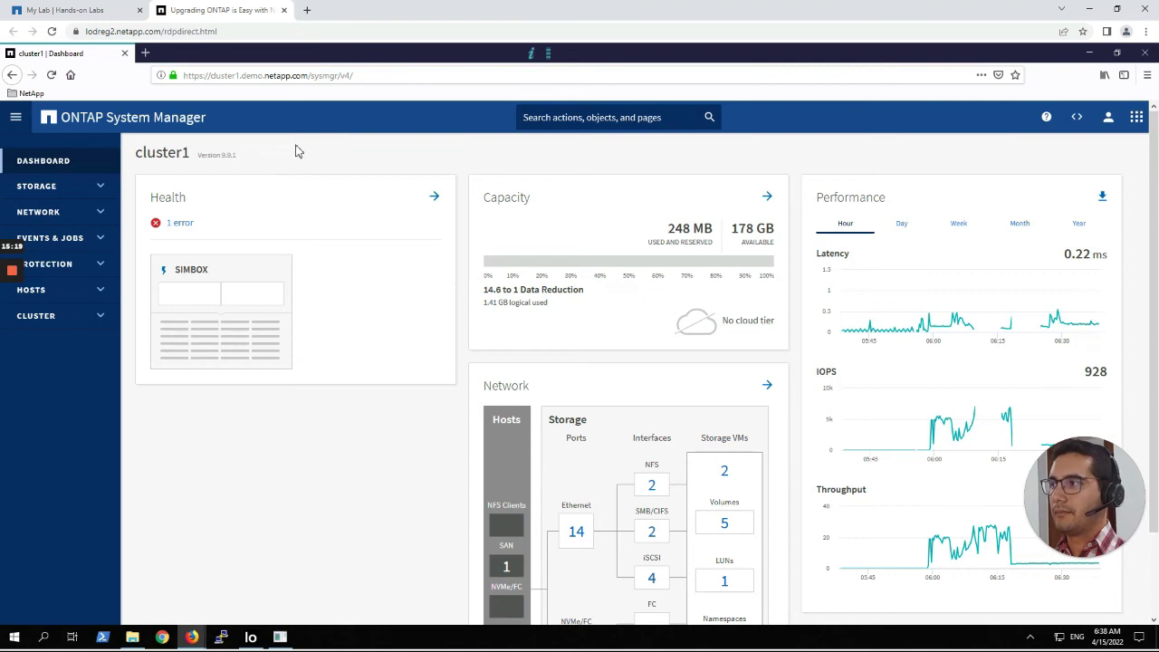
{"action": "left_click", "coordinate": [54, 187]}
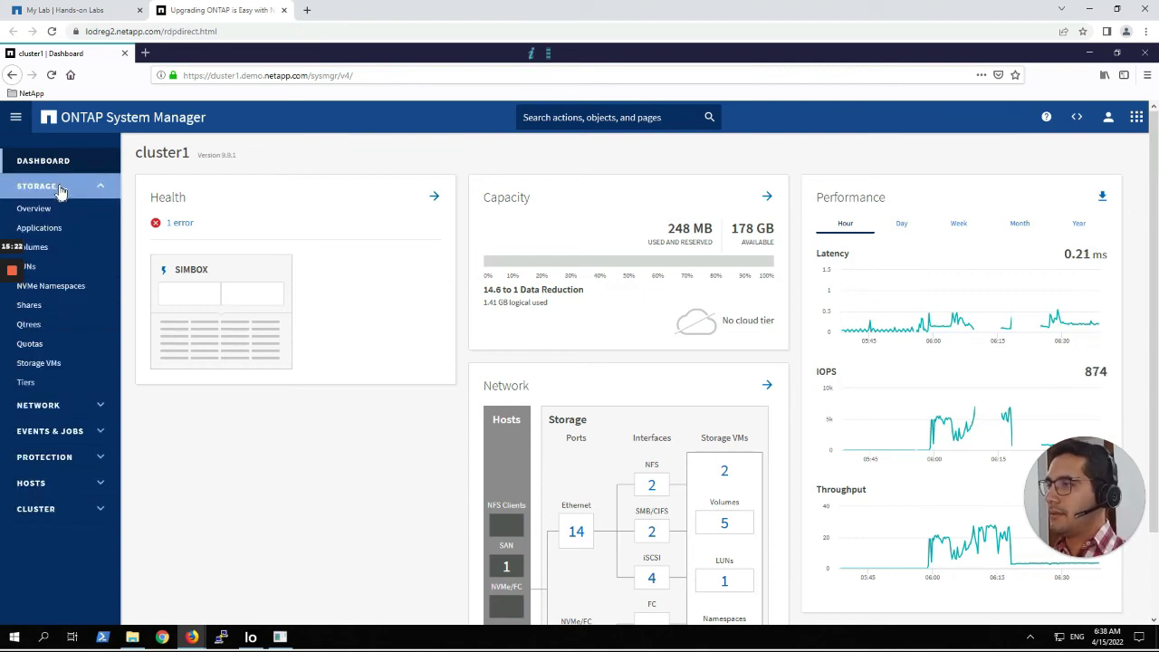
{"action": "left_click", "coordinate": [59, 211]}
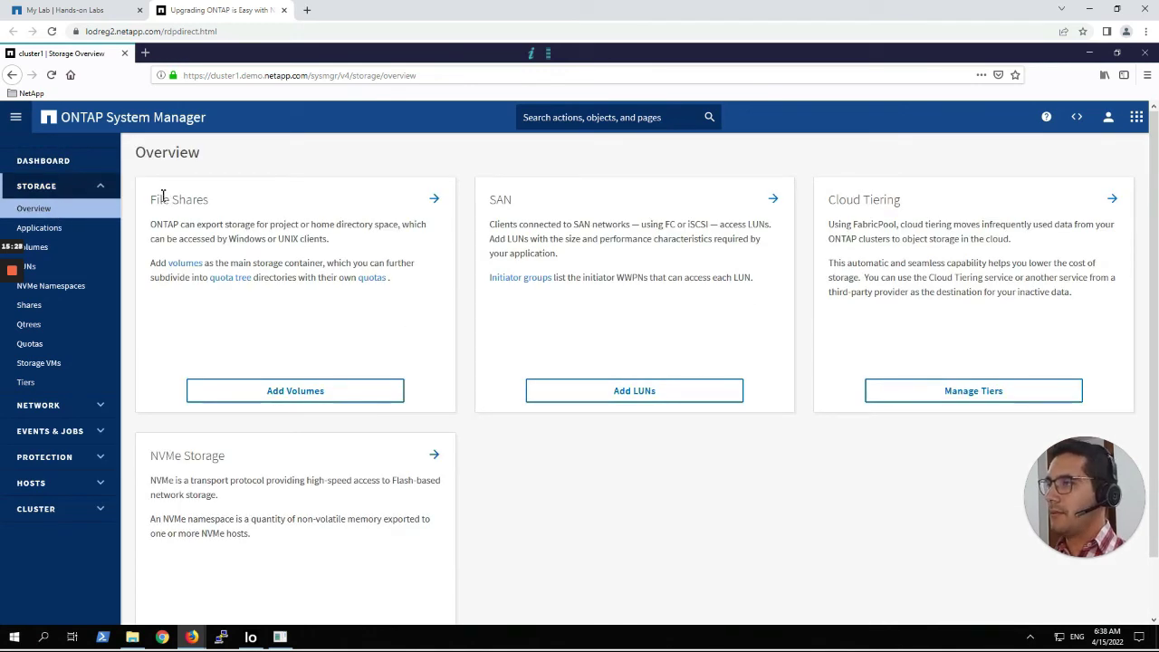
{"action": "right_click", "coordinate": [80, 52]}
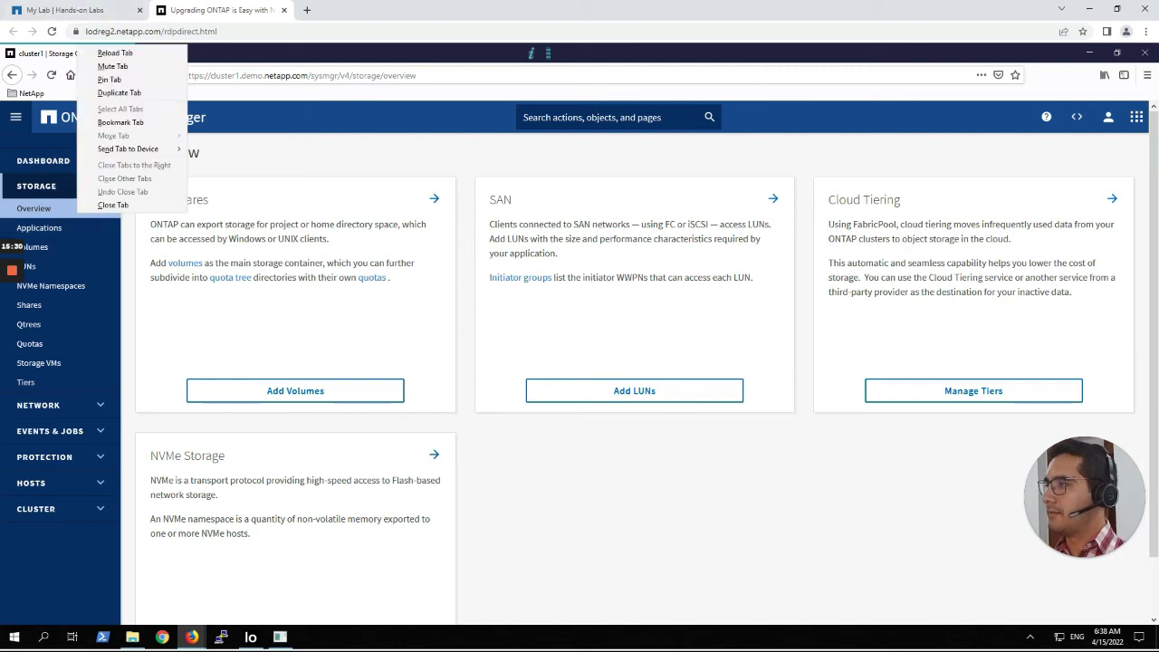
{"action": "left_click", "coordinate": [416, 152]}
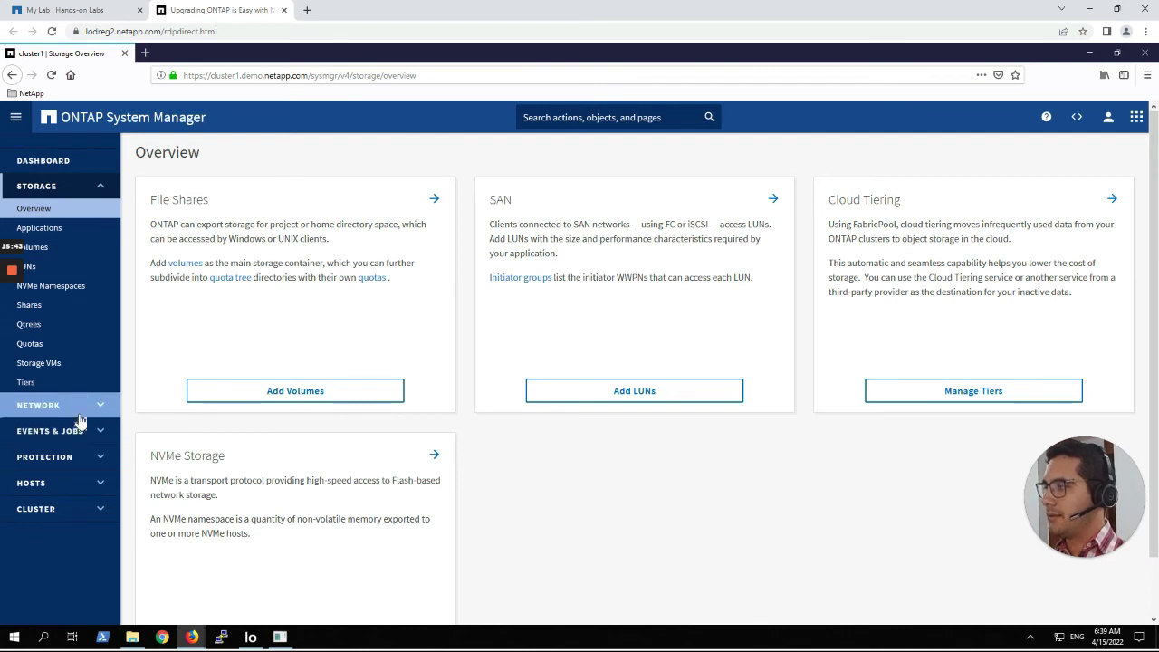
{"action": "left_click", "coordinate": [83, 187]}
Open the Cluster Overview page, highlight the 9.9.1 version, and open the More menu.
{"action": "left_click", "coordinate": [80, 317]}
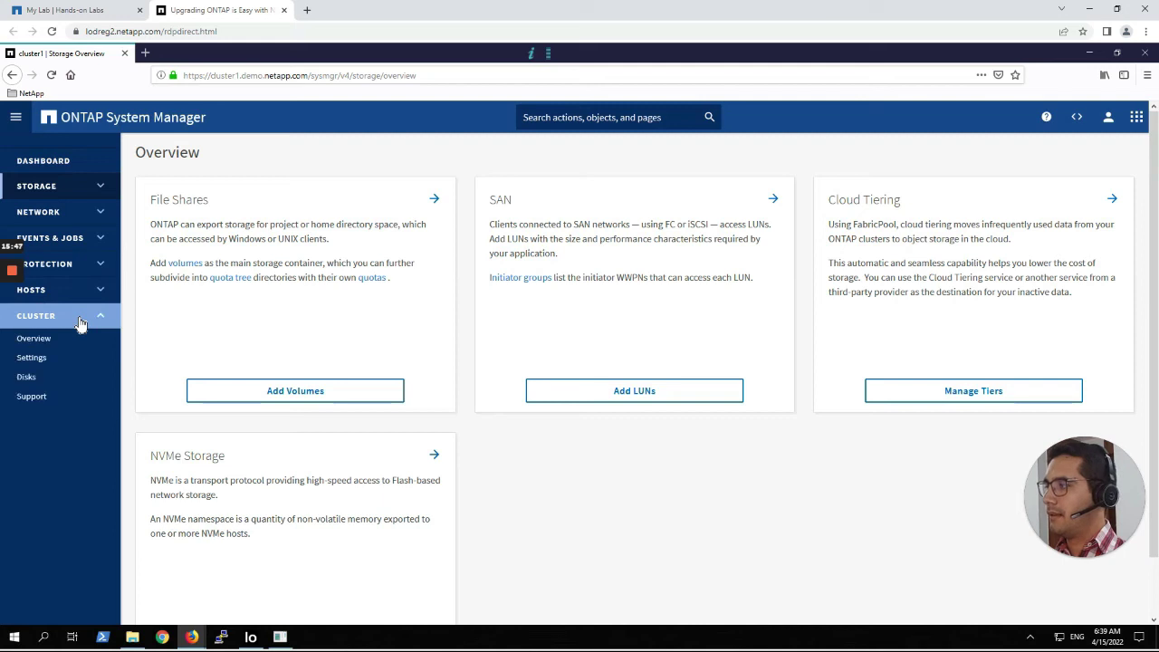
{"action": "left_click", "coordinate": [38, 339]}
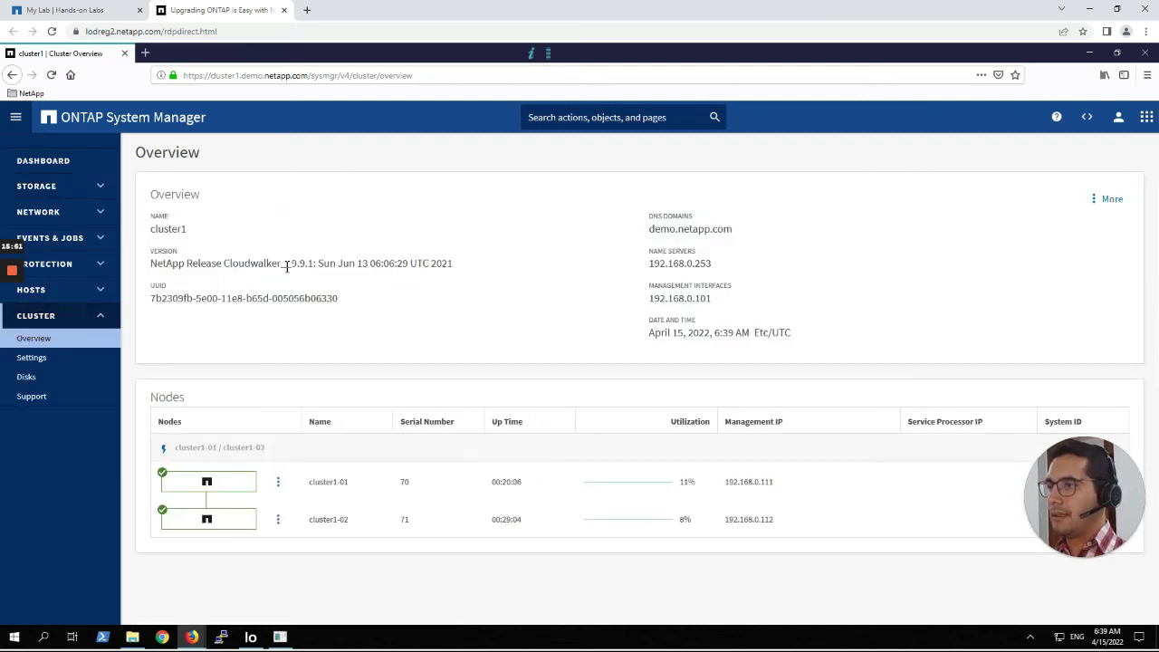
{"action": "left_click_drag", "start_coordinate": [293, 266], "coordinate": [313, 264]}
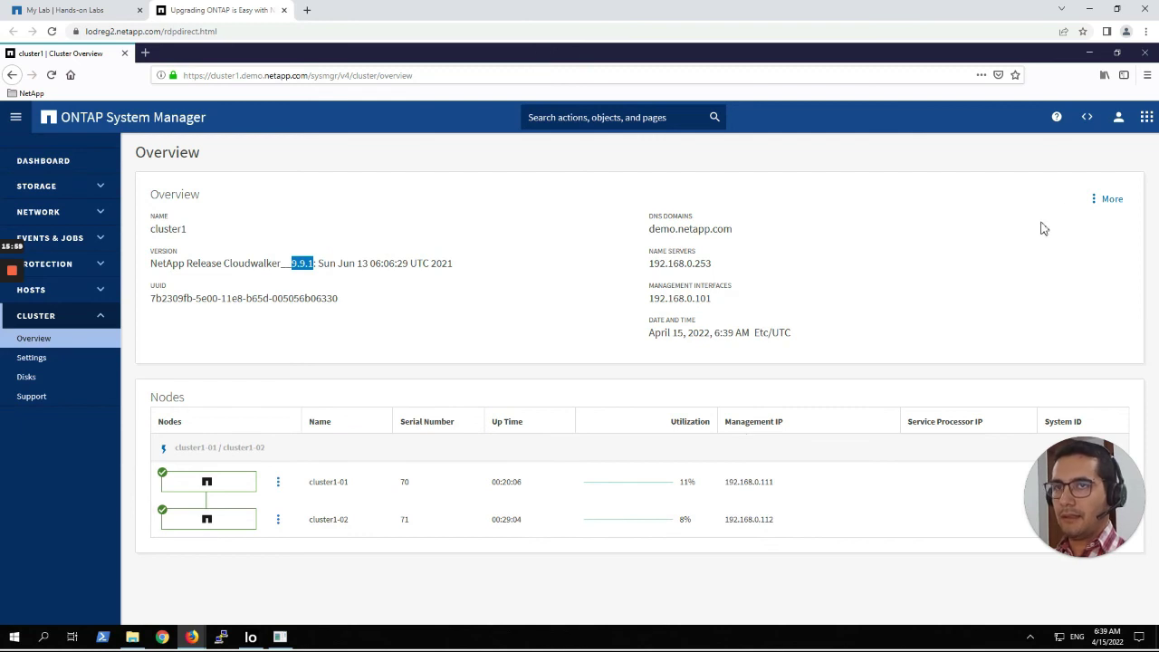
{"action": "left_click", "coordinate": [1089, 208]}
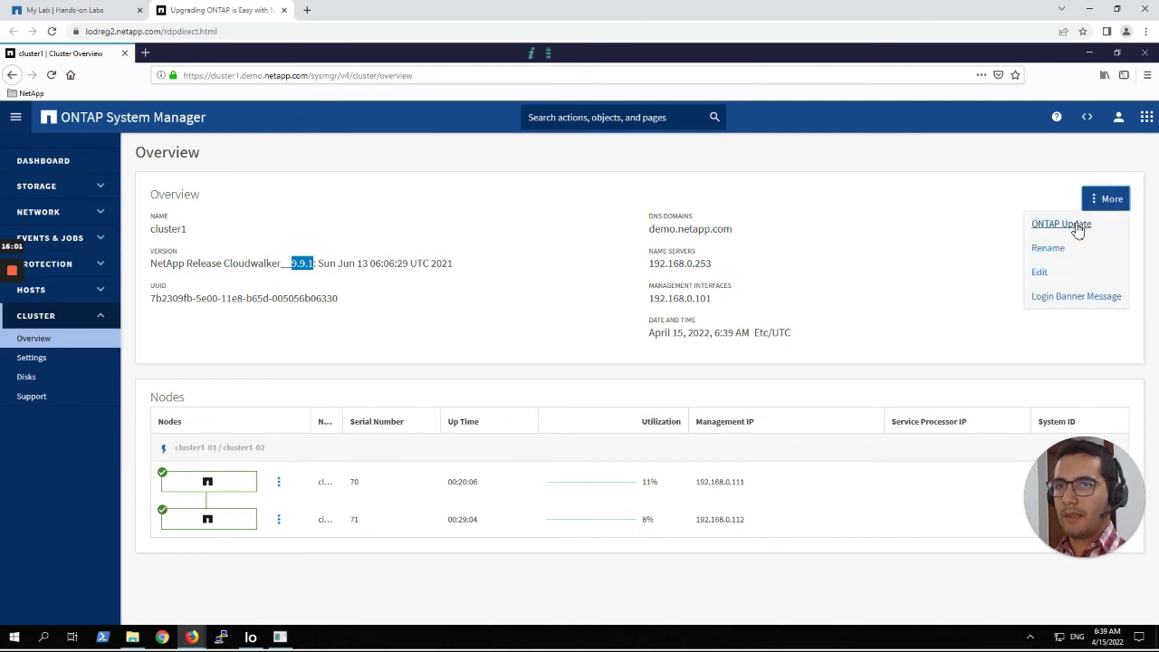
Open ONTAP Update and highlight both nodes' ~13-minute update times and the post-update checks message.
{"action": "left_click", "coordinate": [1061, 225]}
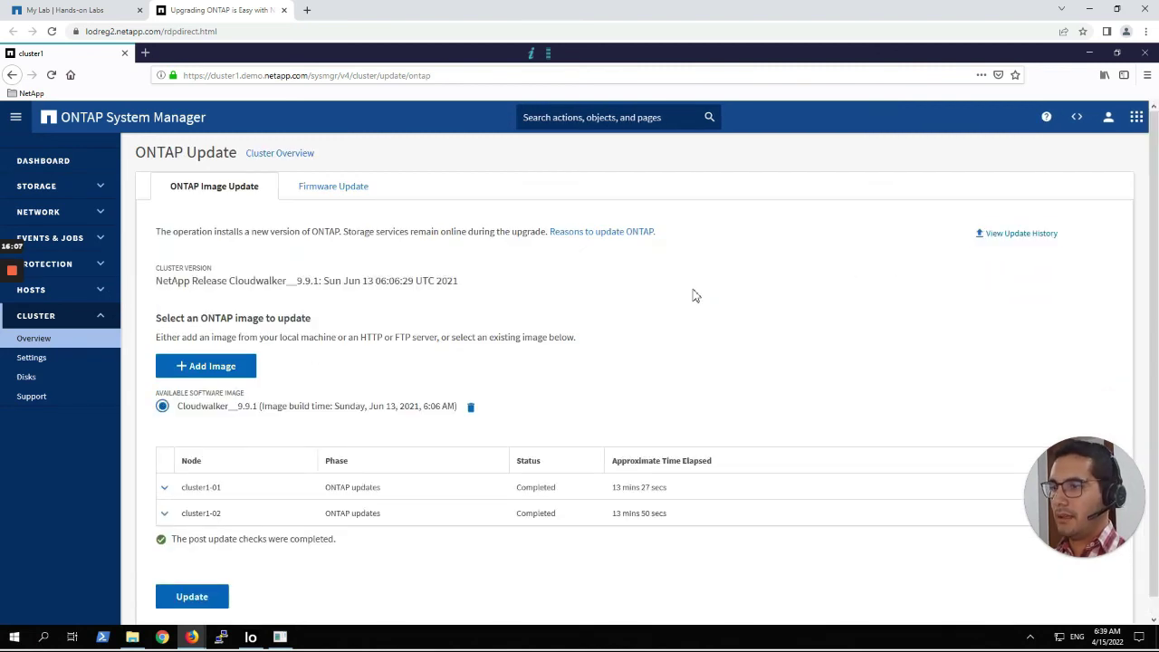
{"action": "scroll", "coordinate": [695, 295], "scroll_direction": "down", "scroll_amount": 1}
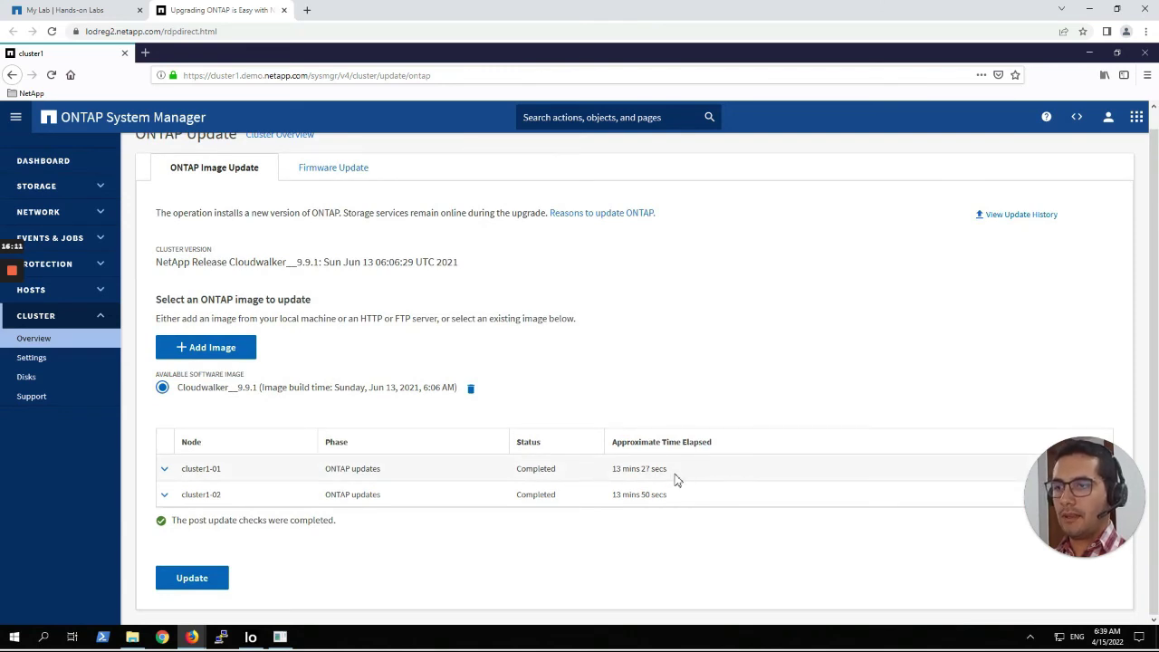
{"action": "left_click_drag", "start_coordinate": [674, 478], "coordinate": [612, 480]}
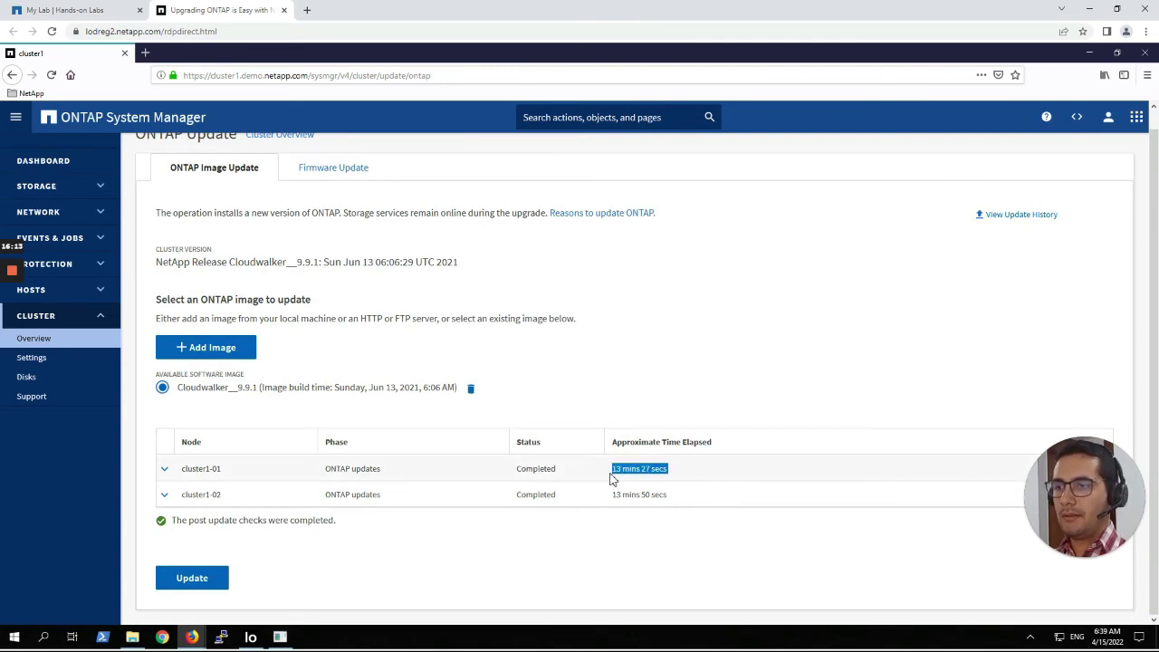
{"action": "left_click_drag", "start_coordinate": [675, 496], "coordinate": [612, 498]}
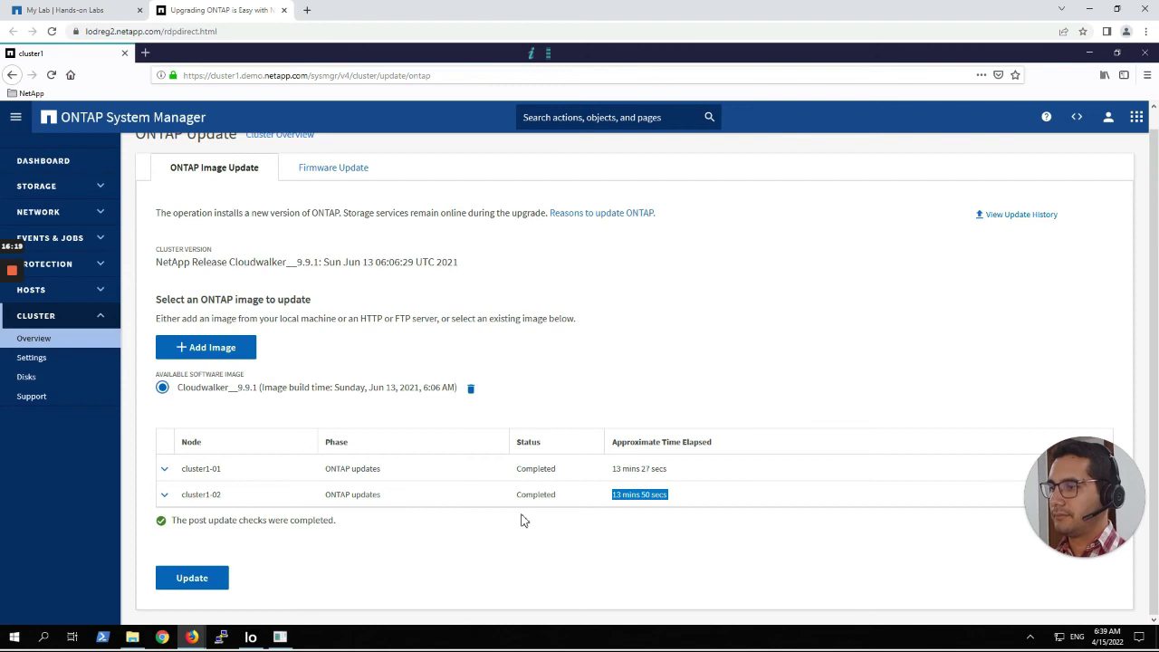
{"action": "left_click_drag", "start_coordinate": [172, 521], "coordinate": [337, 523]}
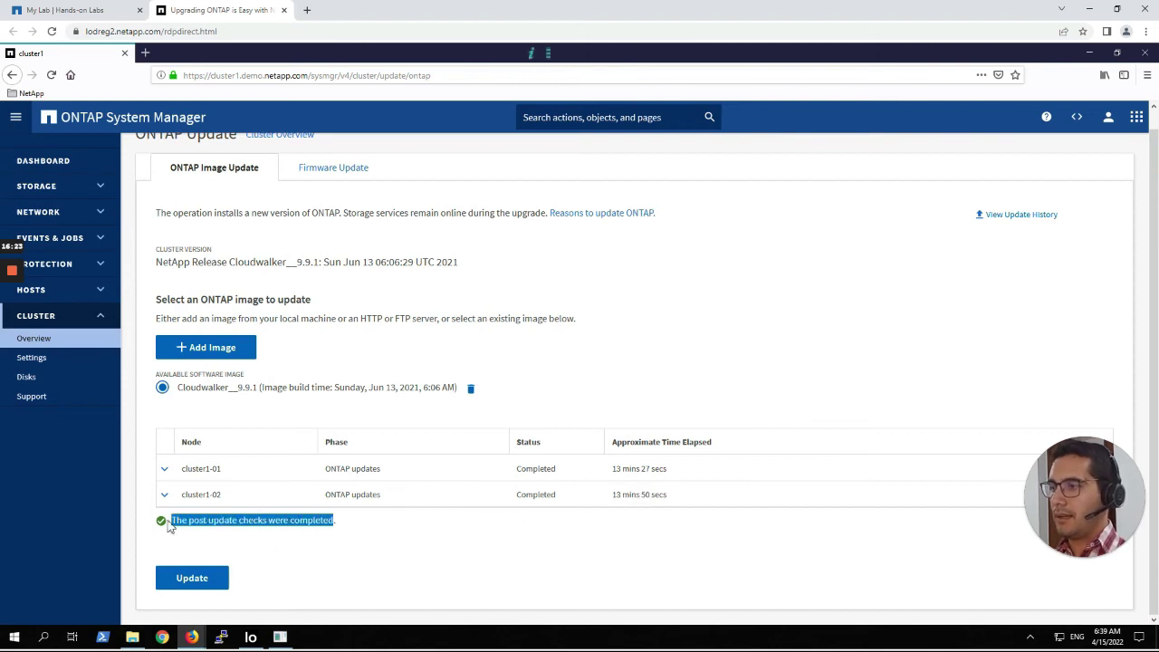
Review the 9.7.0 to 9.9.1 update history, return to the dashboard, and minimize both browser windows.
{"action": "left_click", "coordinate": [1028, 225]}
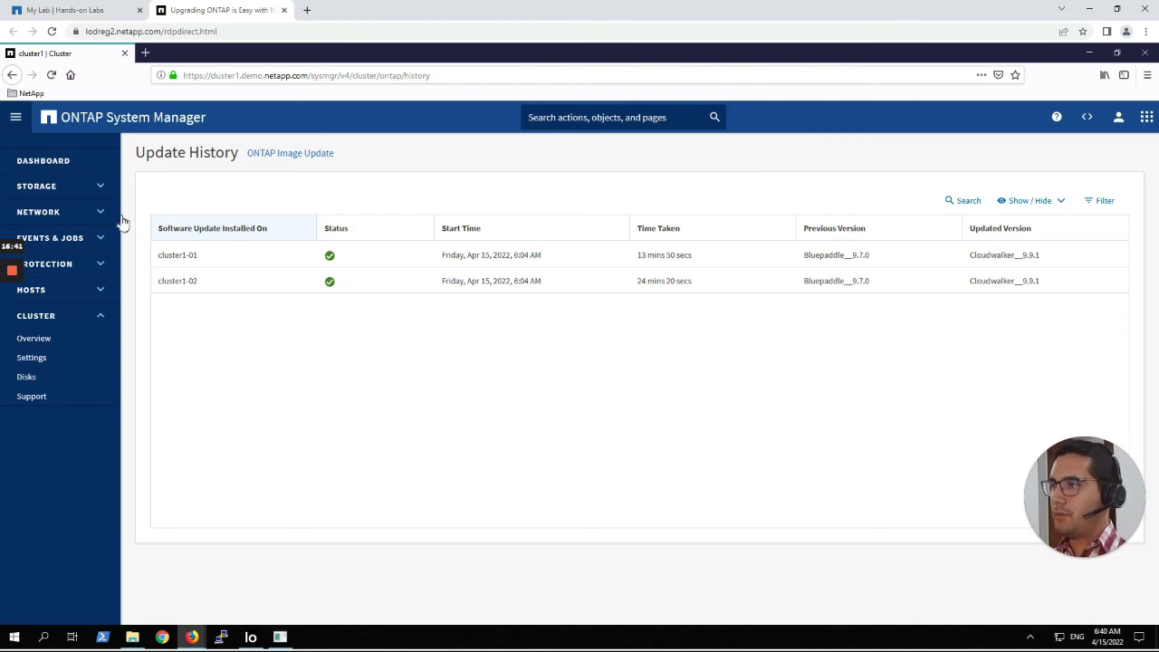
{"action": "left_click", "coordinate": [65, 163]}
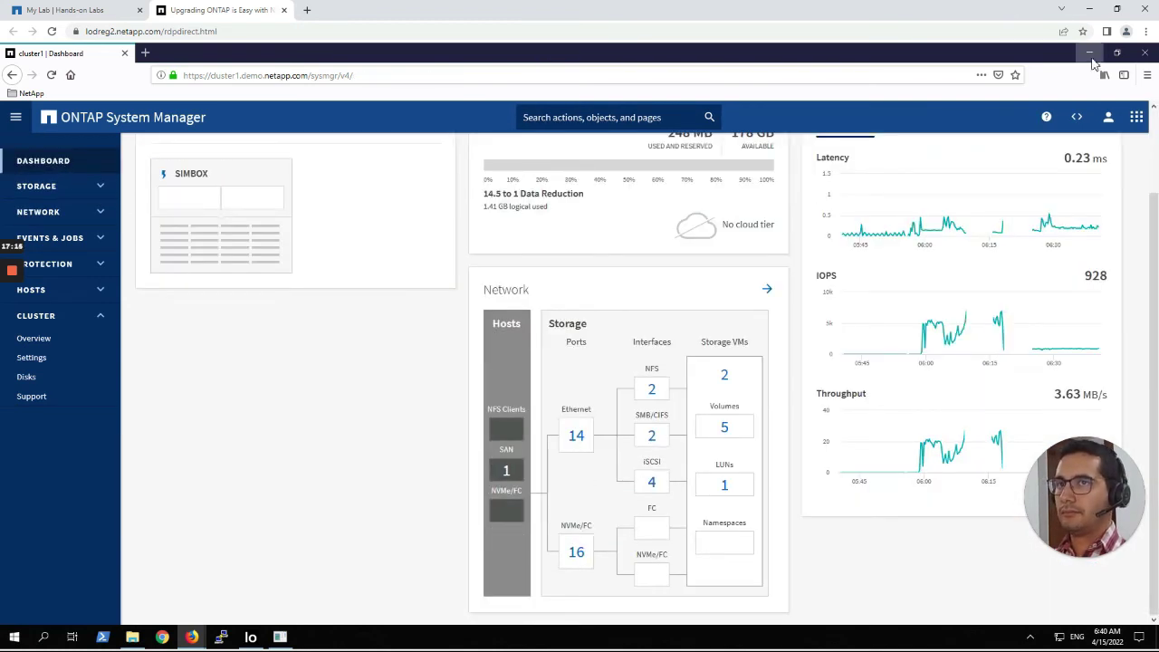
{"action": "left_click", "coordinate": [1088, 52]}
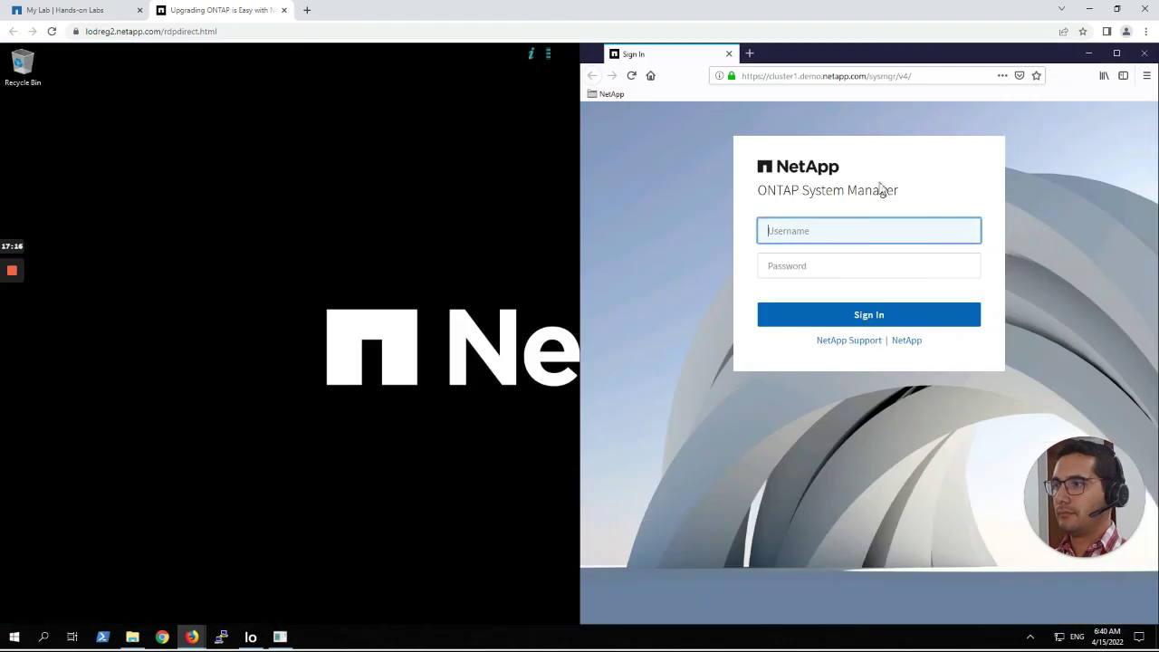
{"action": "left_click", "coordinate": [1088, 53]}
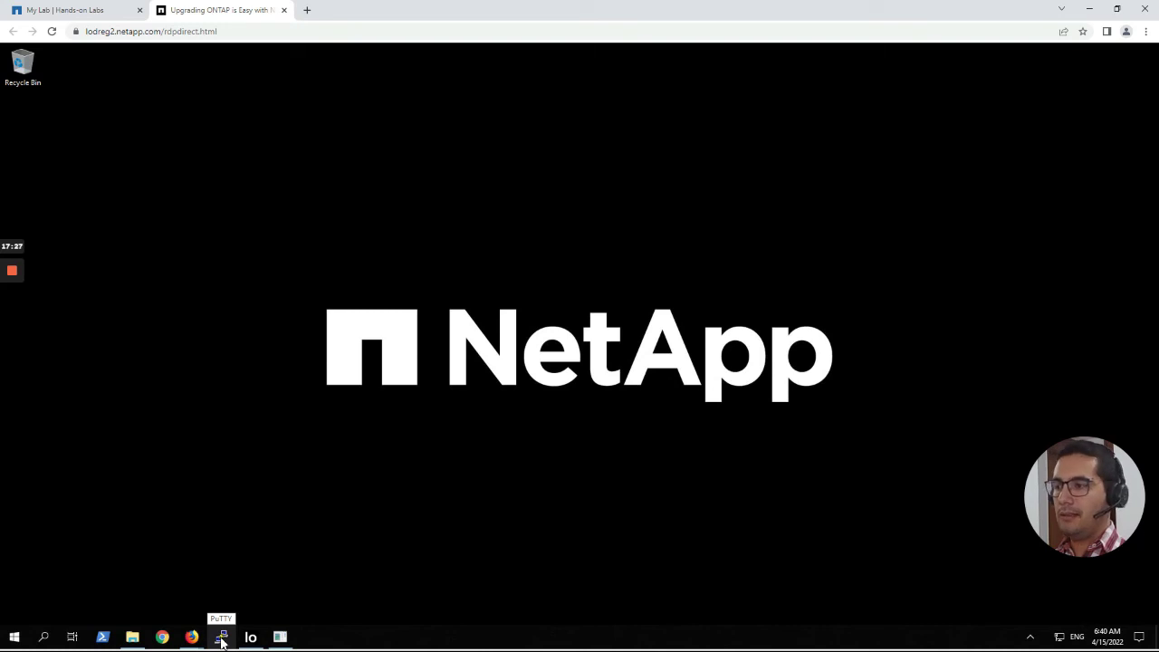
Load the saved cluster1 PuTTY session and log in over SSH as admin.
{"action": "left_click", "coordinate": [222, 638]}
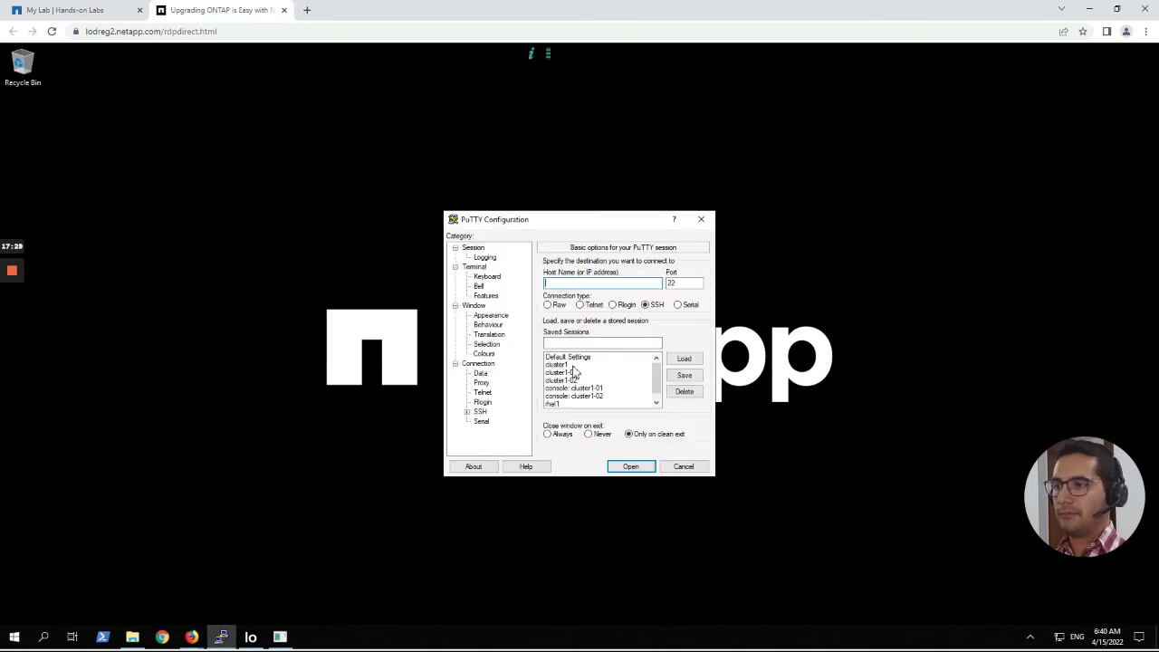
{"action": "left_click", "coordinate": [568, 364]}
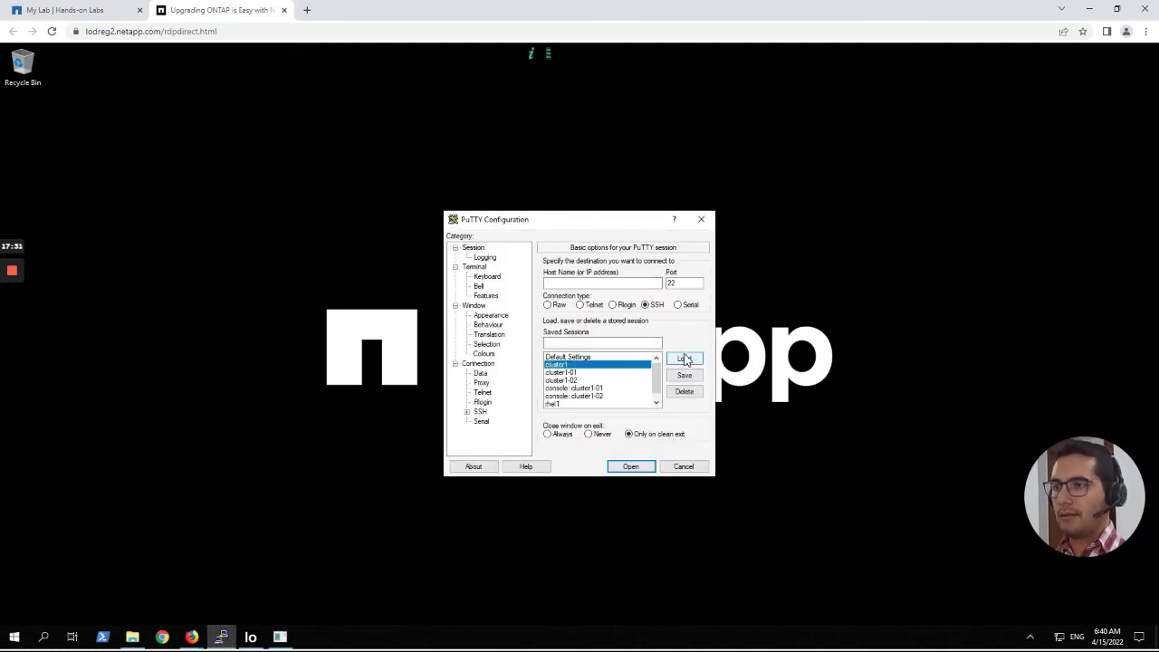
{"action": "left_click", "coordinate": [685, 358]}
{"action": "left_click", "coordinate": [648, 463]}
{"action": "left_click_drag", "start_coordinate": [322, 172], "coordinate": [613, 205]}
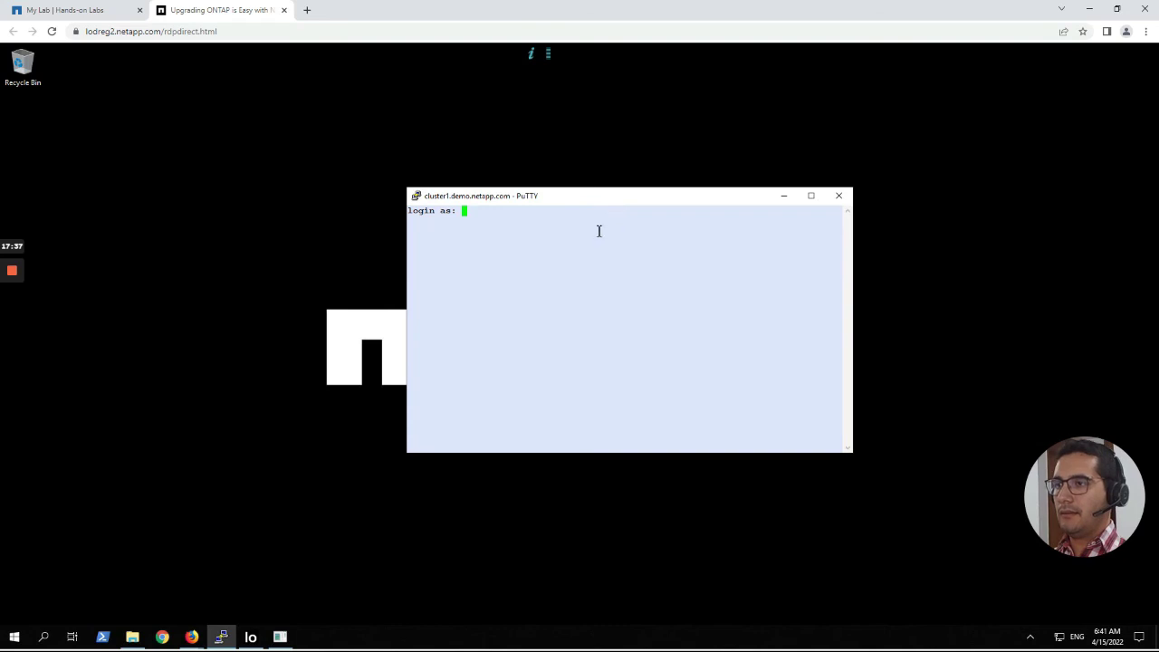
{"action": "type", "text": "admin"}
{"action": "key", "text": "Return"}
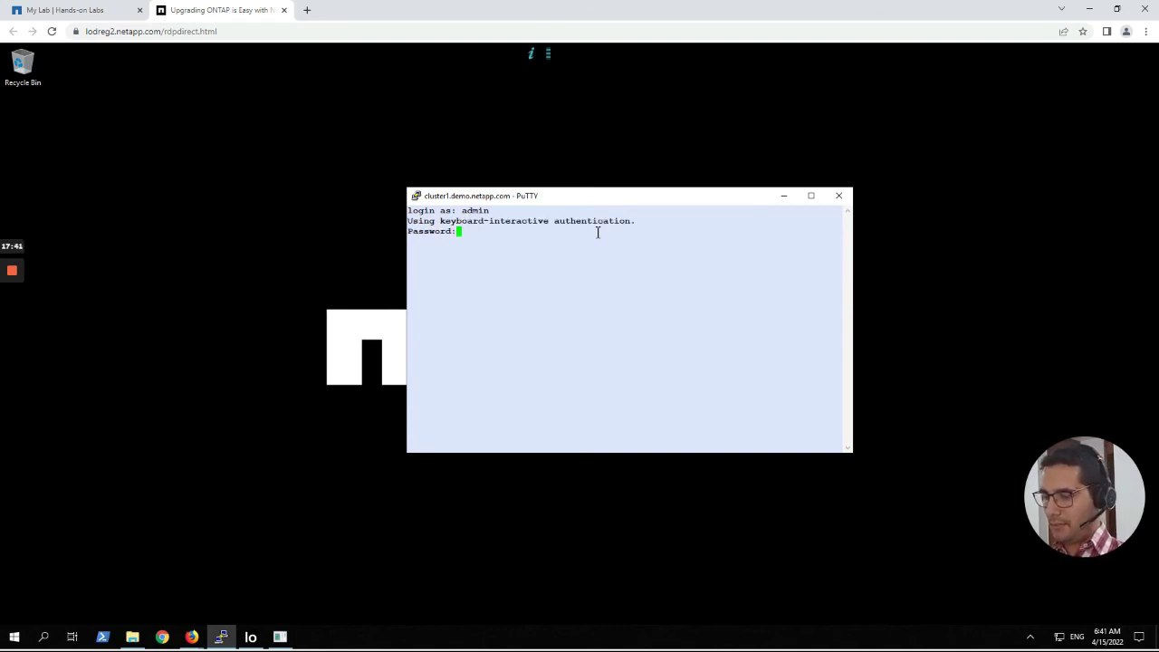
{"action": "key", "text": "Return"}
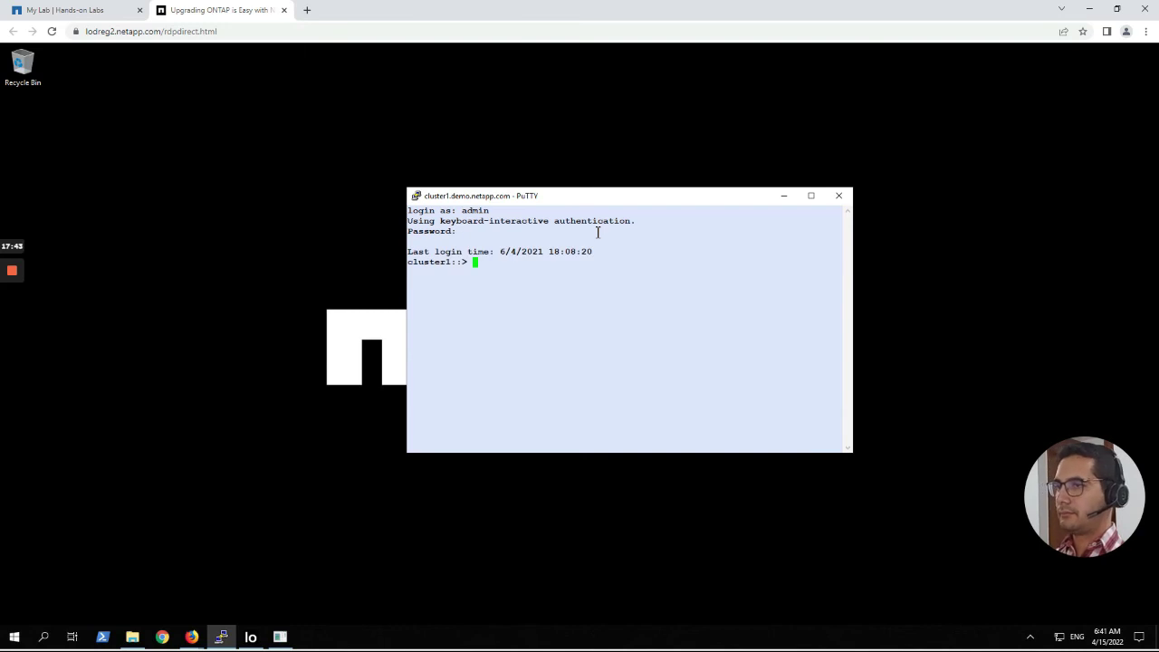
{"action": "left_click_drag", "start_coordinate": [580, 204], "coordinate": [534, 204]}
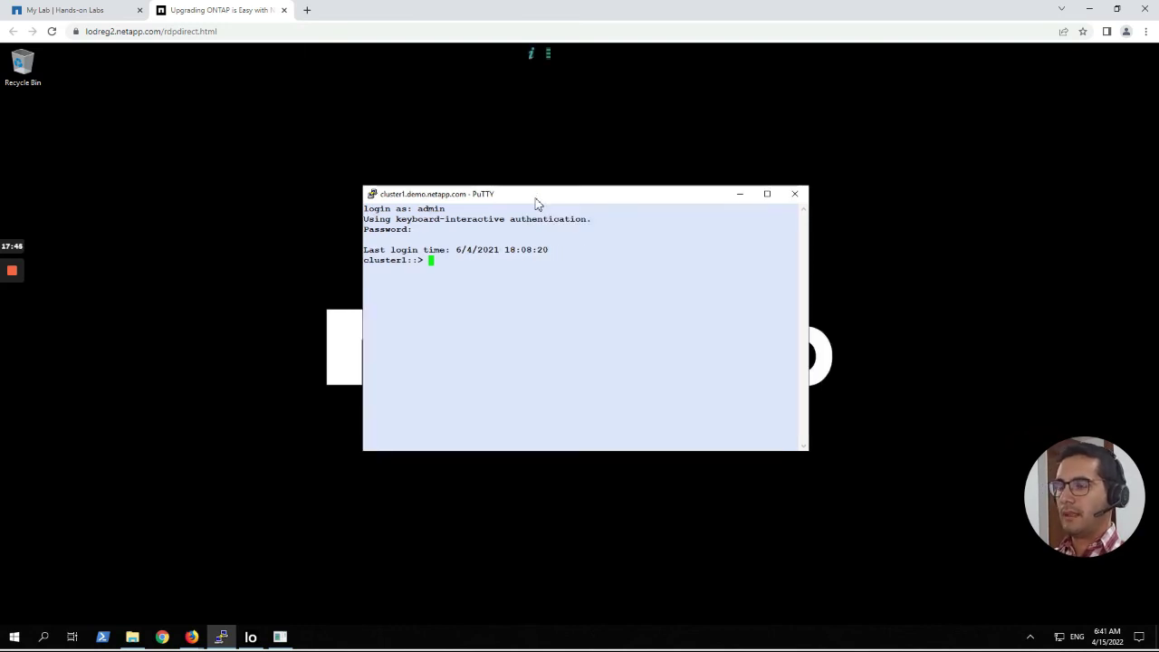
{"action": "key", "text": "Return"}
{"action": "key", "text": "Return"}
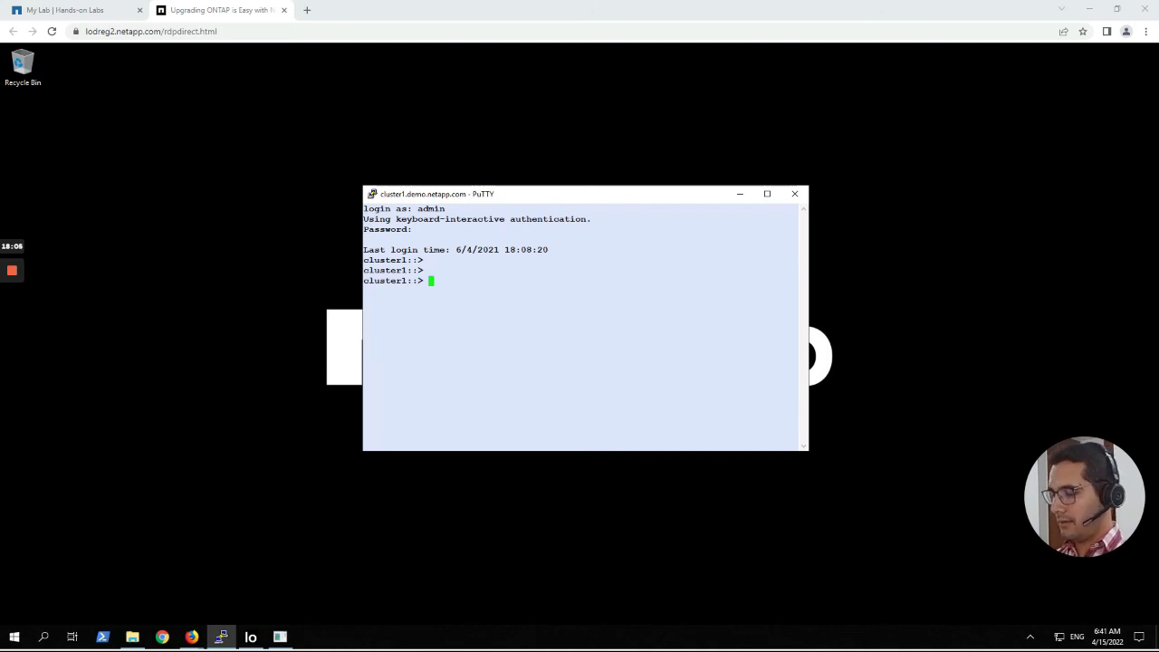
Run cluster show and highlight cluster1-01 and cluster1-02 reporting Health true and Eligibility true.
{"action": "left_click", "coordinate": [434, 243]}
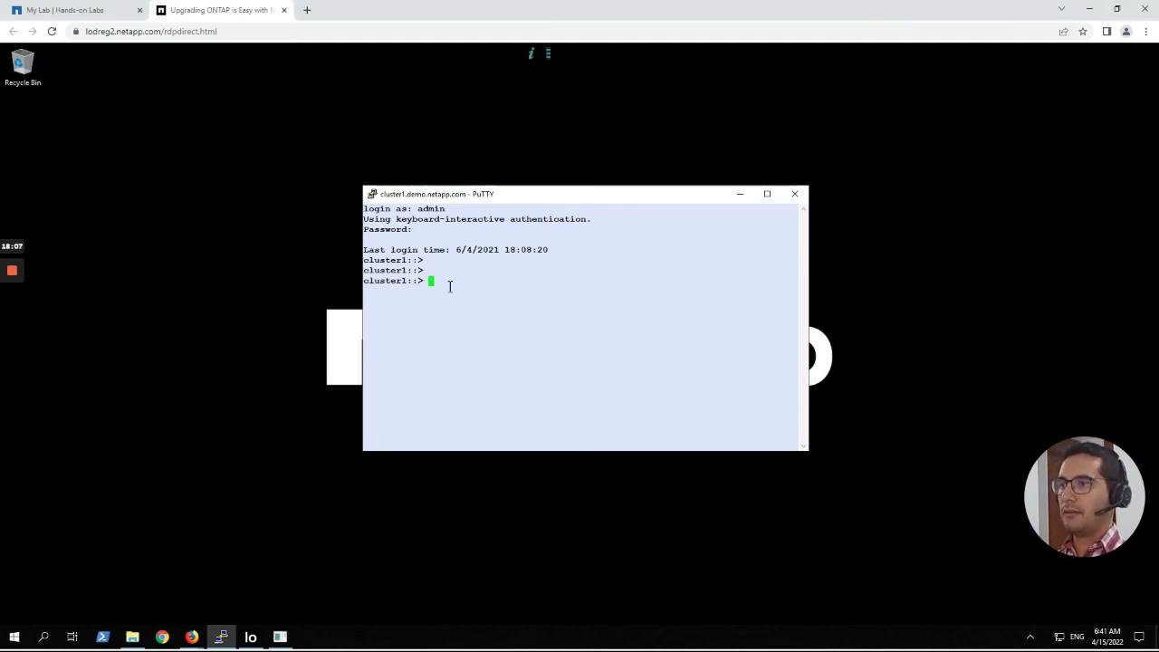
{"action": "type", "text": "cluster show"}
{"action": "key", "text": "Return"}
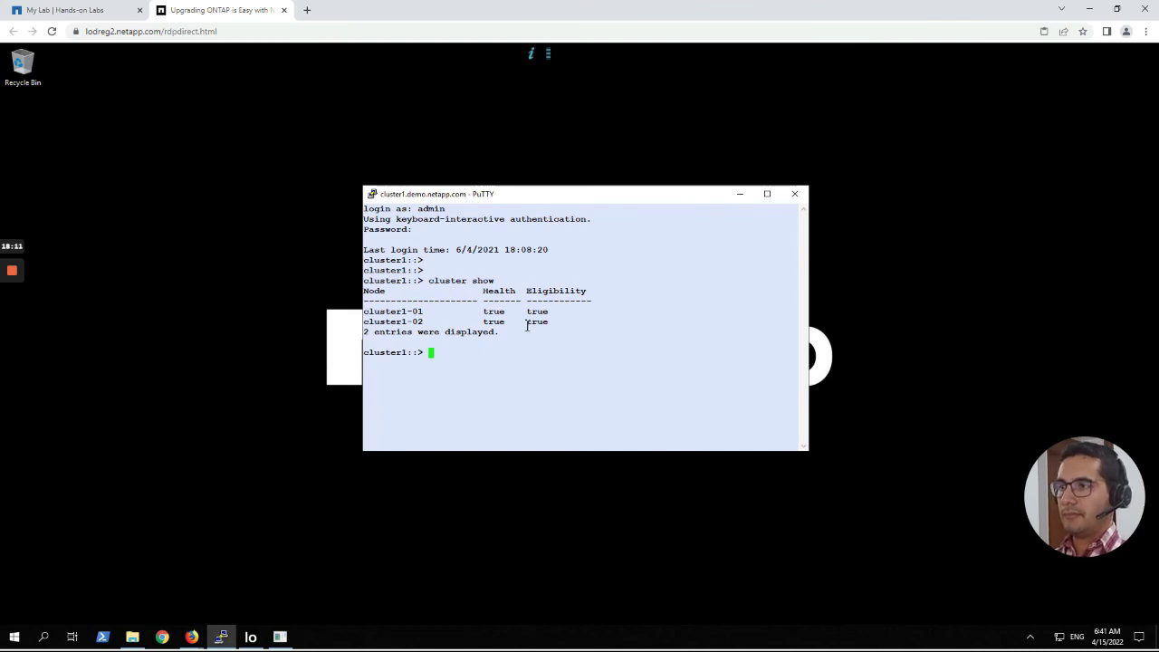
{"action": "left_click_drag", "start_coordinate": [564, 324], "coordinate": [346, 302]}
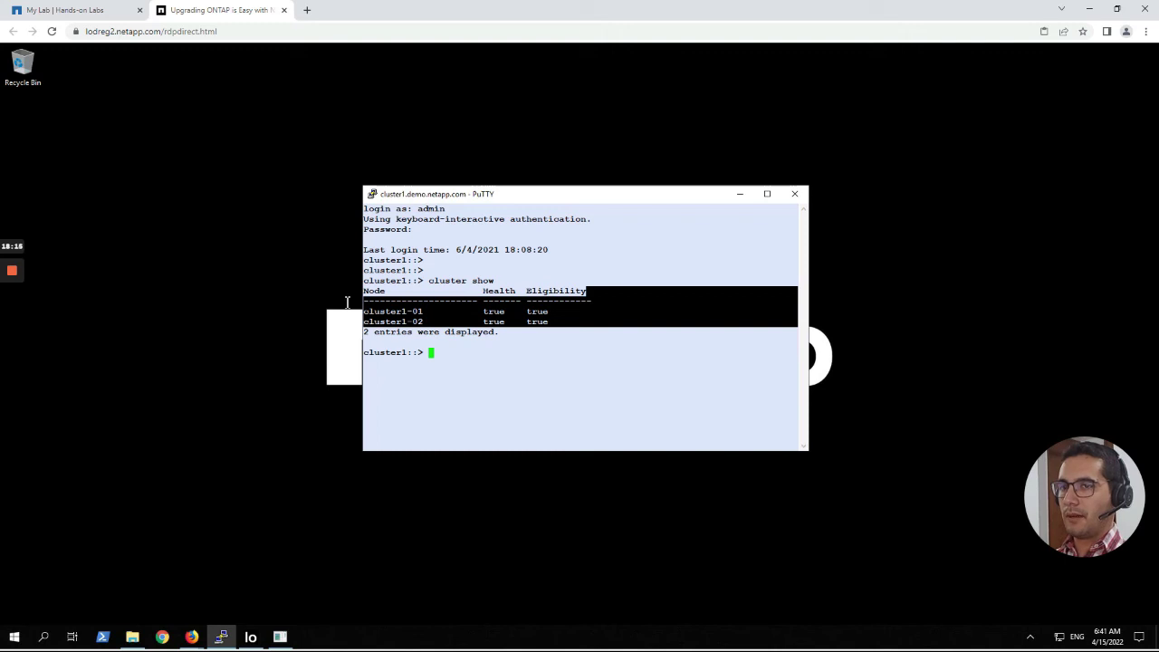
{"action": "left_click", "coordinate": [513, 308]}
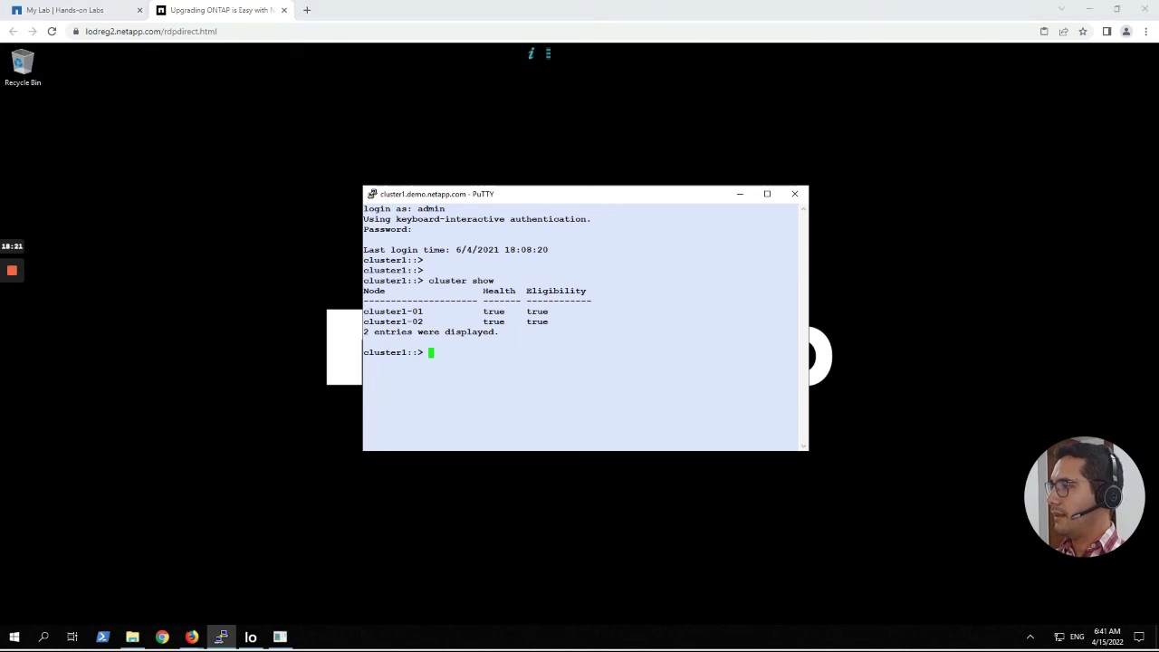
Run storage disk show -state broken, then paste the maintenance|pending|reconstructing disk query.
{"action": "right_click", "coordinate": [499, 351]}
{"action": "key", "text": "Return"}
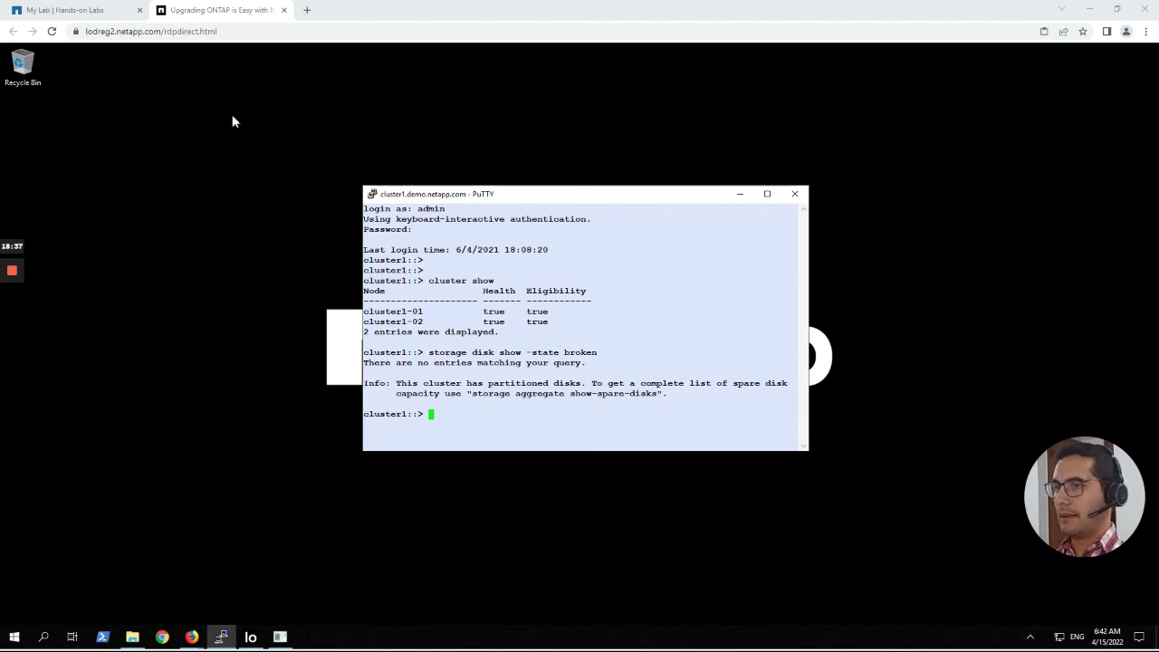
{"action": "right_click", "coordinate": [469, 418]}
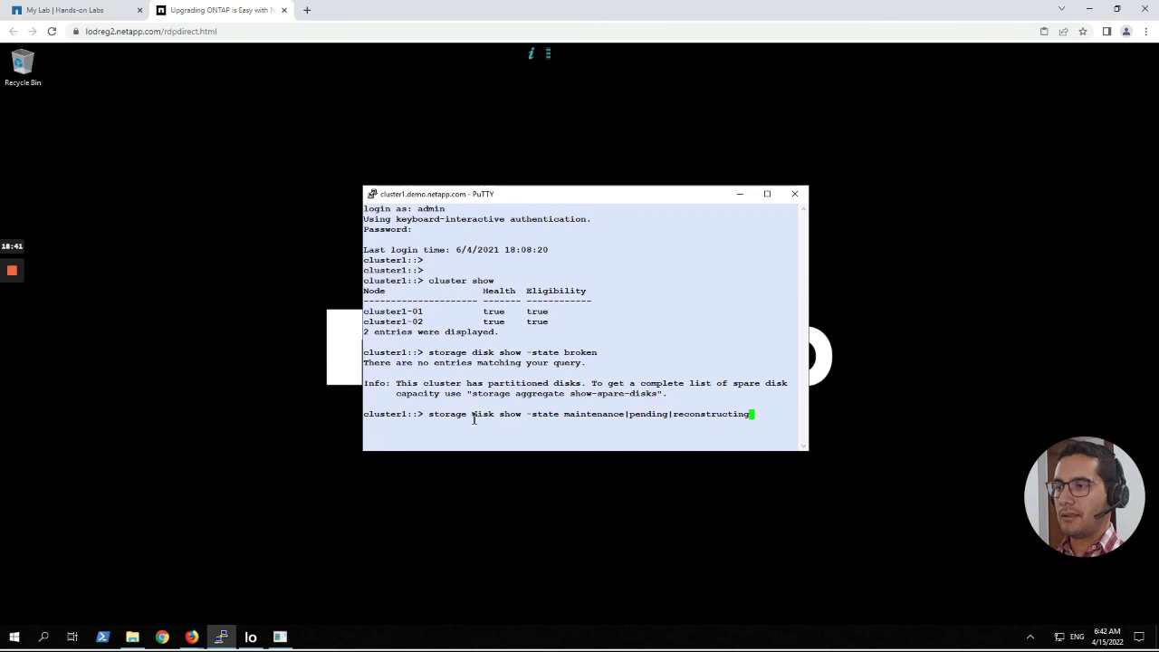